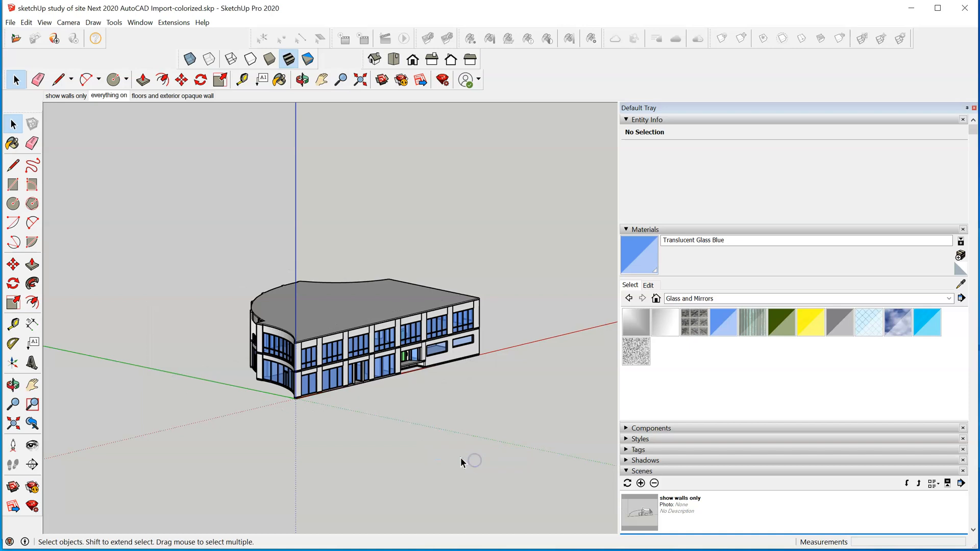
Copy the building component from the colorized AutoCAD import model
left_click(410, 372)
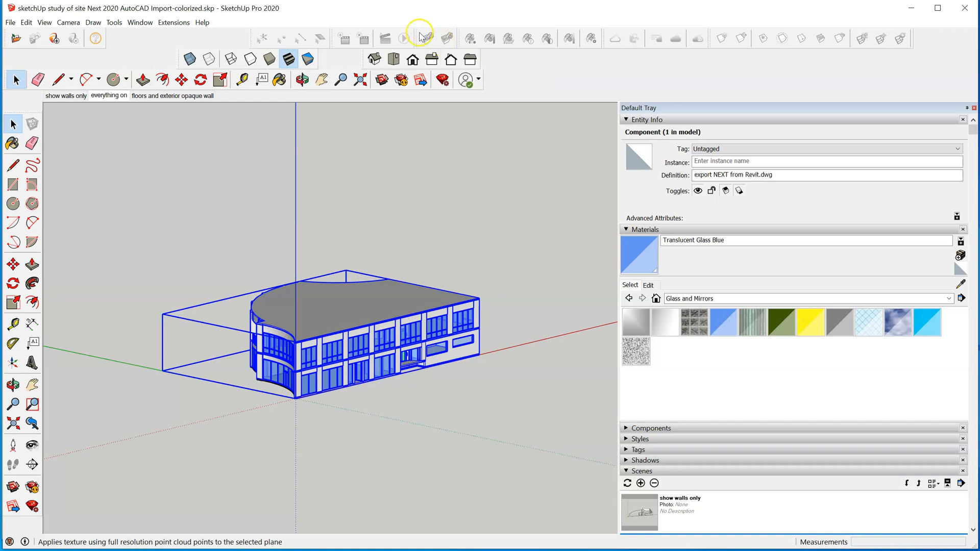
mouse_move(400, 16)
left_mouse_down()
mouse_move(423, 28)
mouse_move(412, 22)
left_mouse_up()
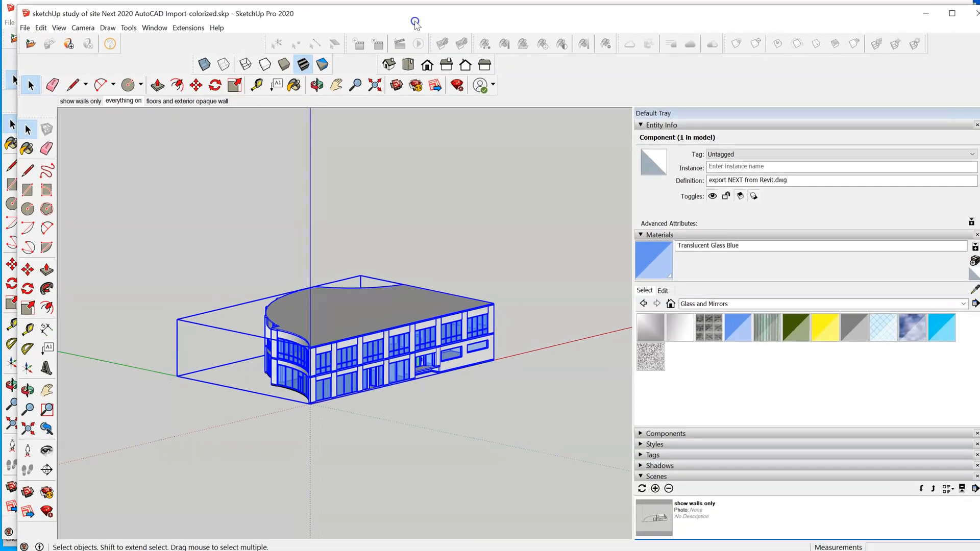
left_click(40, 29)
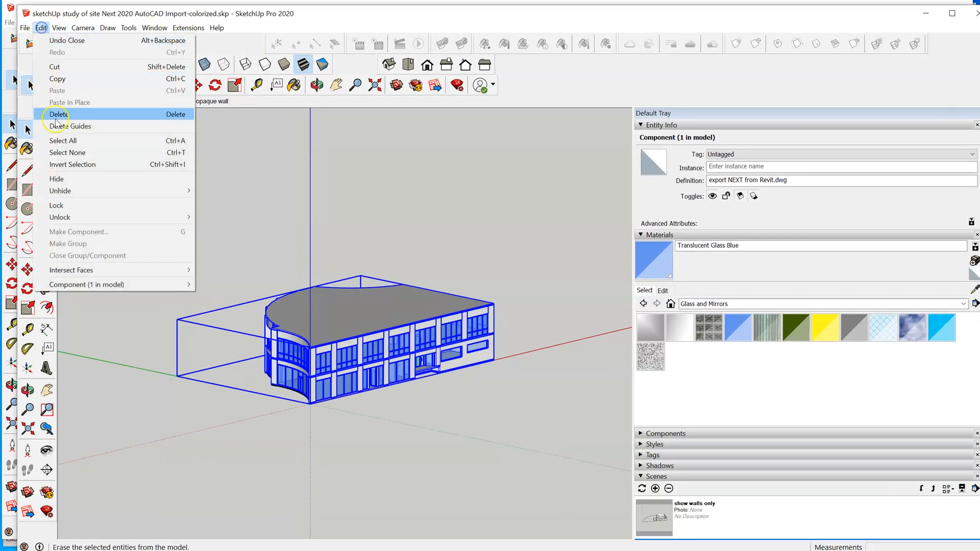
left_click(93, 85)
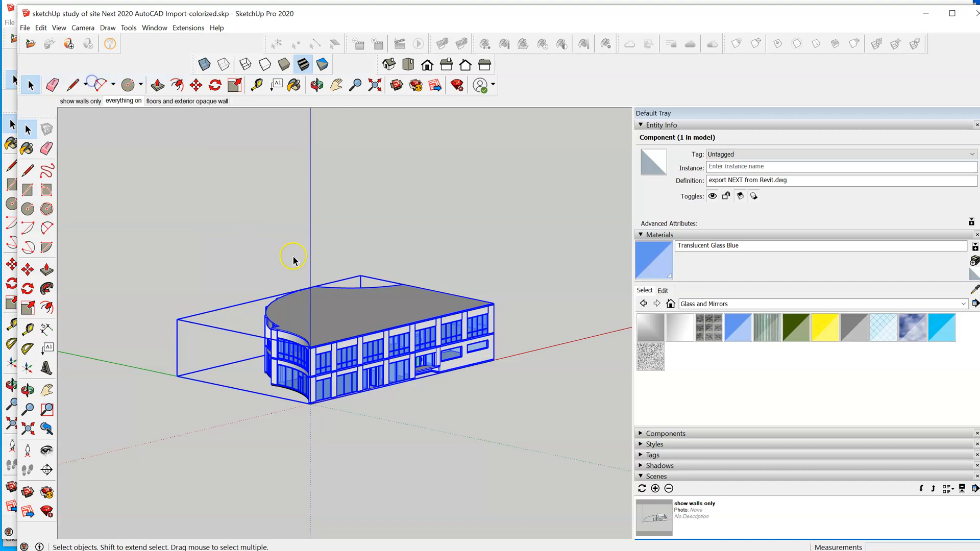
Switch to the contour study model and delete the existing yellow and purple building from the site
mouse_move(376, 10)
left_mouse_down()
mouse_move(814, 248)
mouse_move(830, 271)
left_mouse_up()
left_click(361, 169)
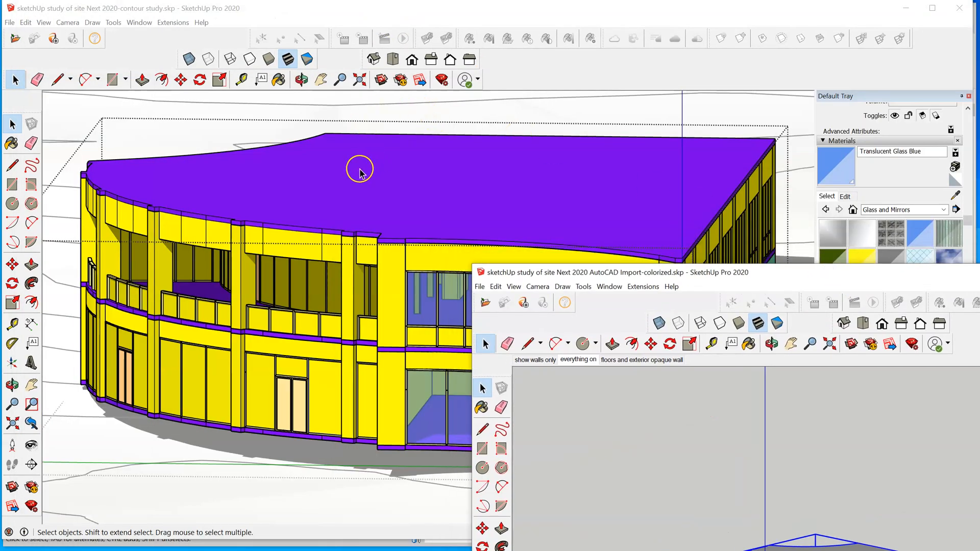
scroll(352, 329, "down", 1)
scroll(398, 319, "down", 3)
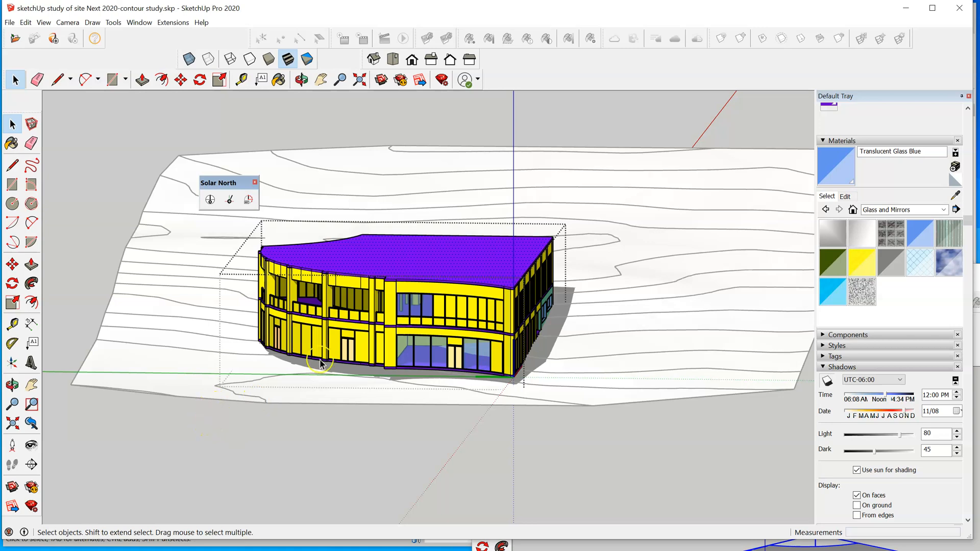
left_click(415, 291)
left_click(92, 205)
left_click(398, 286)
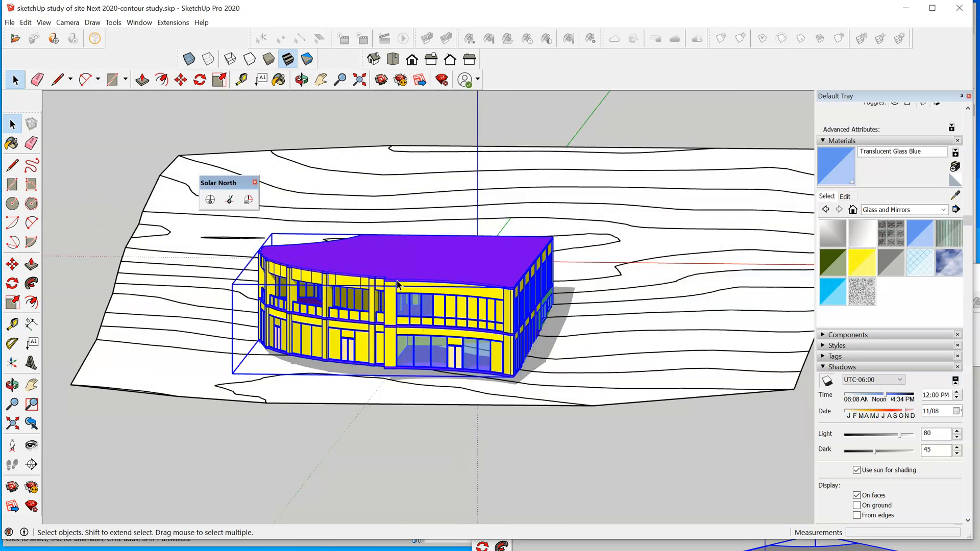
key("Delete")
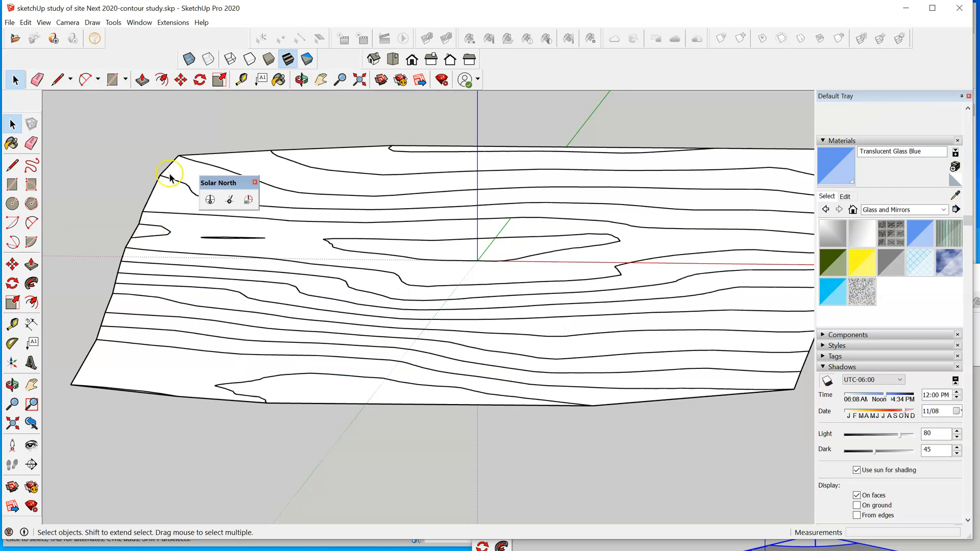
Paste the copied building component in place into the contour study model
left_click(24, 23)
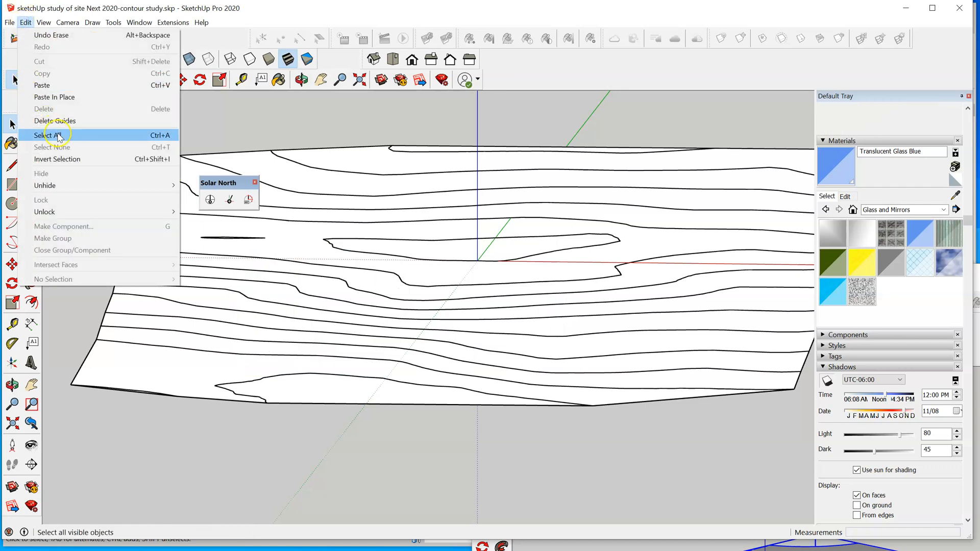
left_click(77, 97)
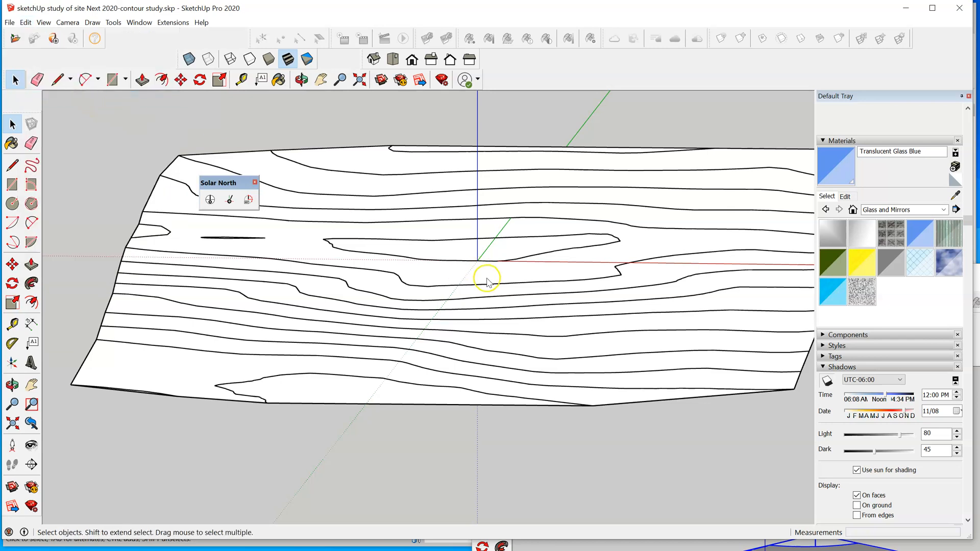
scroll(281, 306, "down", 2)
scroll(281, 306, "down", 2)
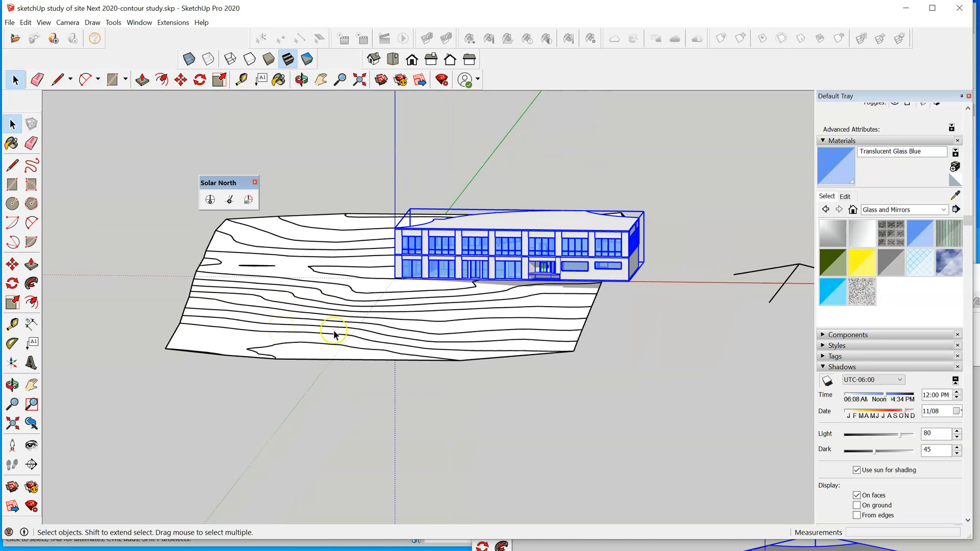
middle_click_drag(620, 337, 497, 411)
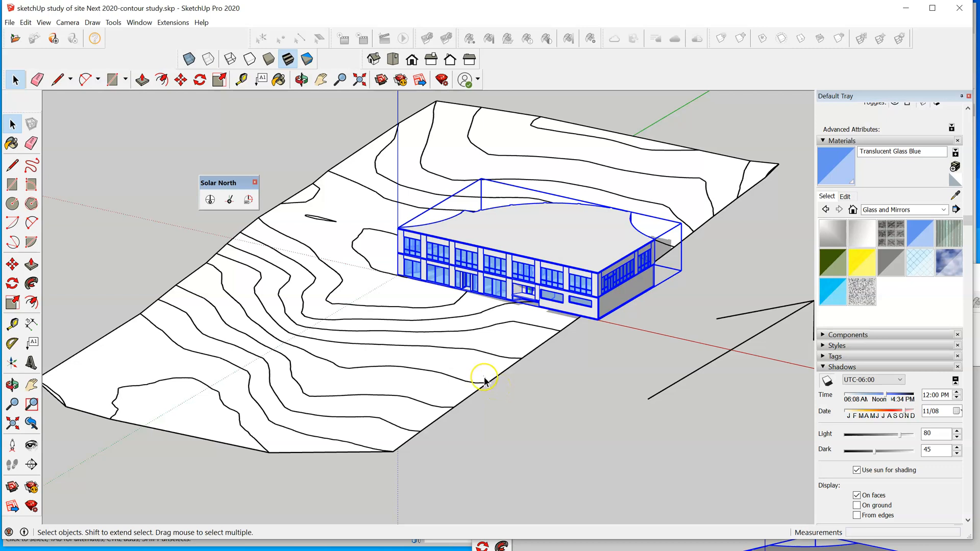
scroll(477, 372, "down", 3)
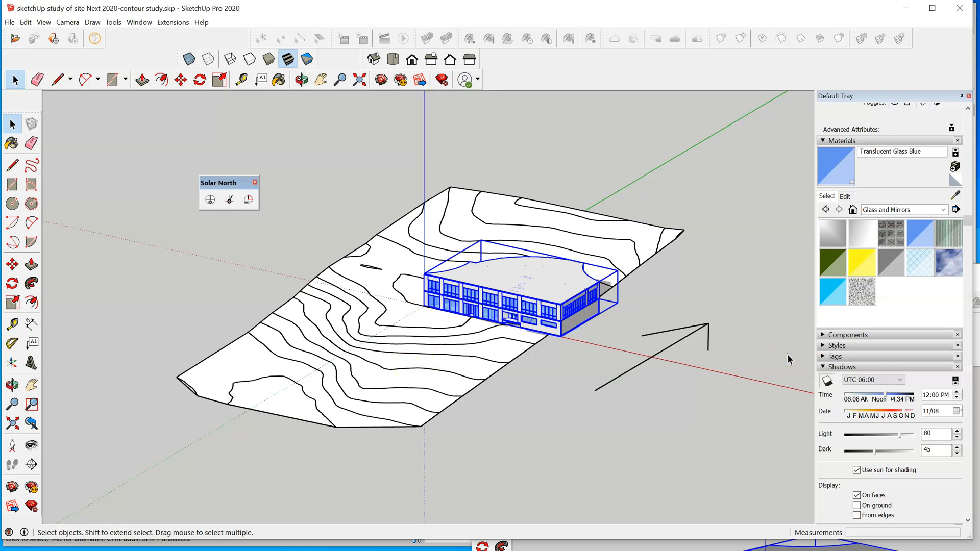
Turn on the visibility of the autoCAD site underlay tag
left_click(821, 139)
scroll(834, 161, "up", 3)
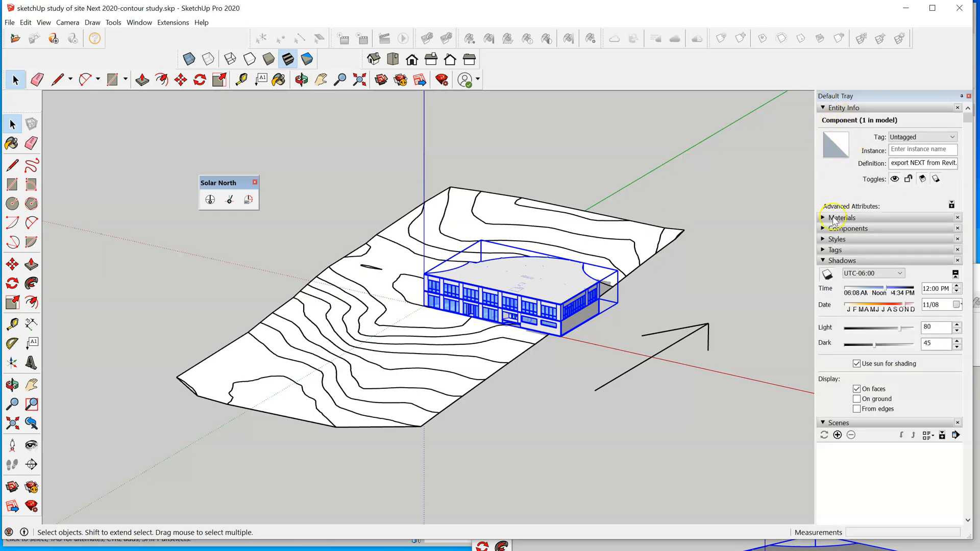
left_click(821, 250)
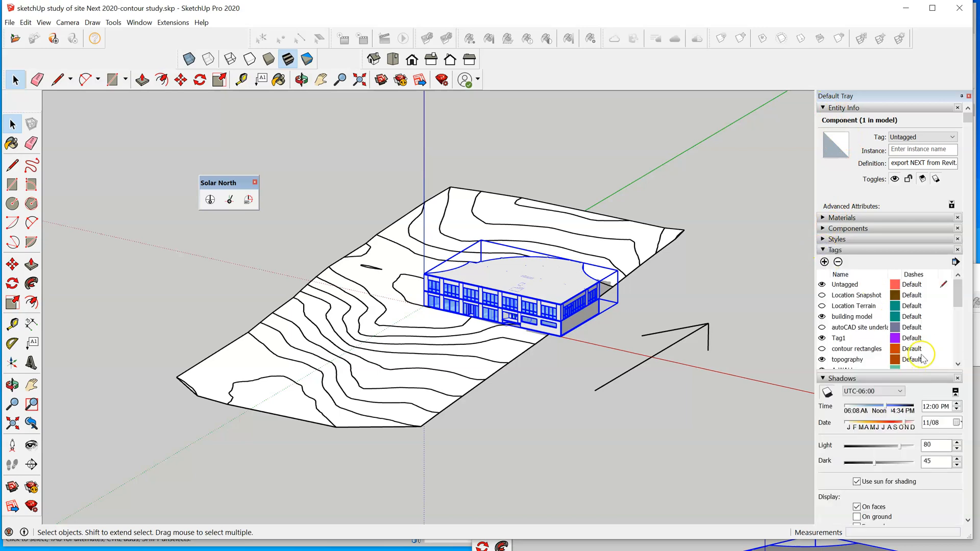
left_click(821, 327)
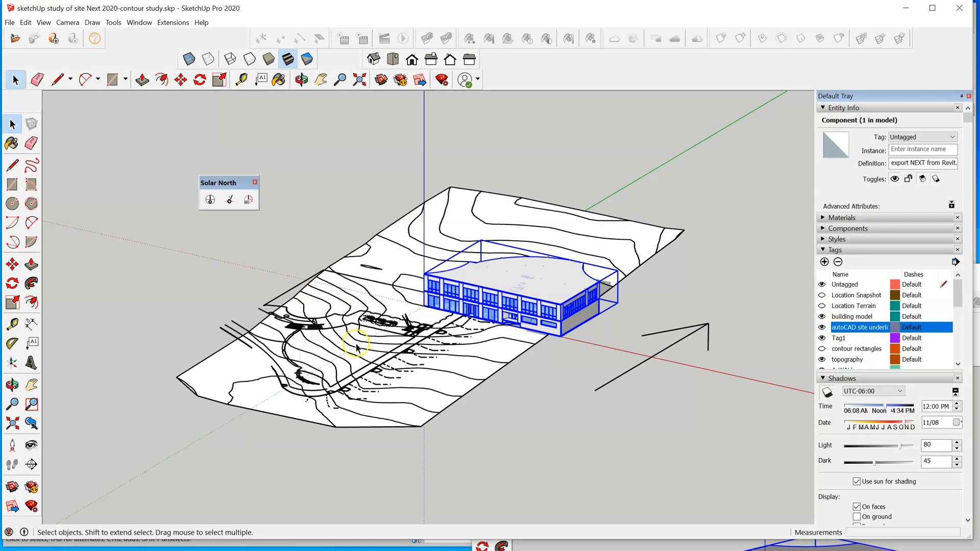
scroll(353, 347, "up", 2)
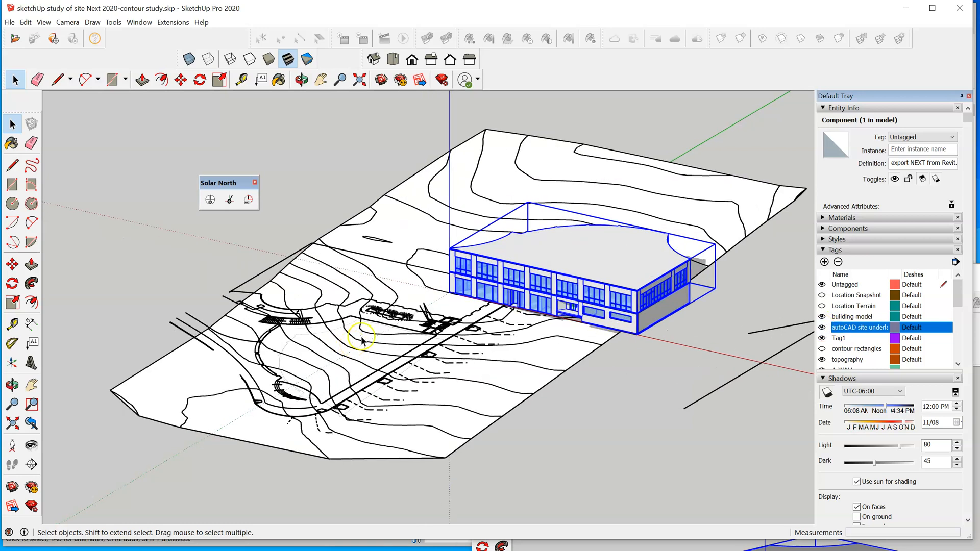
Display the model in X-ray mode and view it from the top
left_click(190, 59)
scroll(652, 380, "down", 1)
scroll(651, 380, "down", 1)
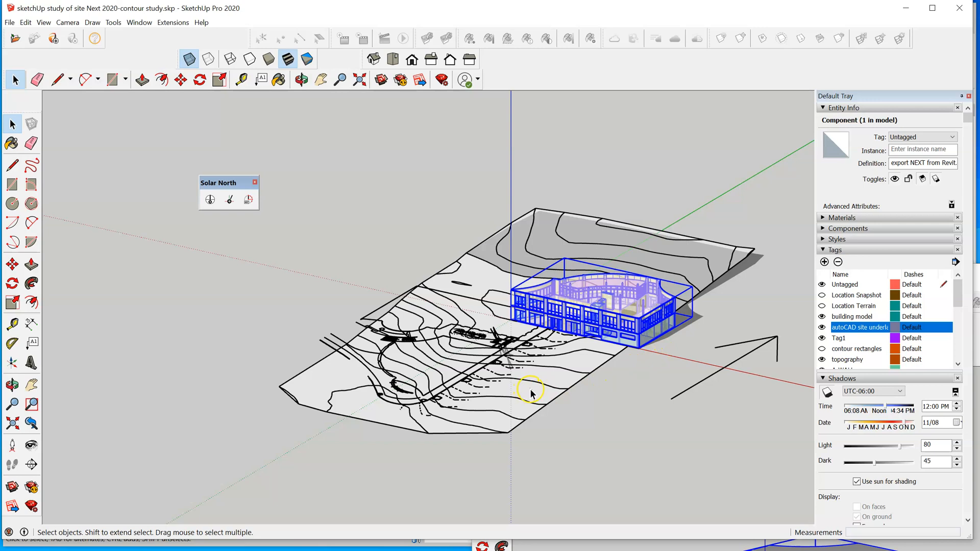
left_click(392, 59)
scroll(633, 244, "down", 1)
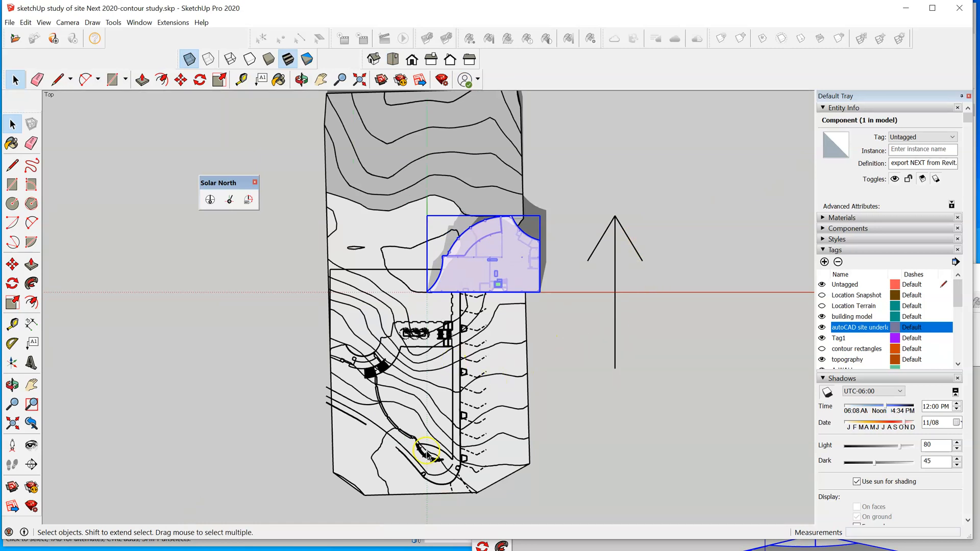
Rotate the pasted building 90 degrees counterclockwise in plan, about a point east of the site near the north arrow
left_click(199, 79)
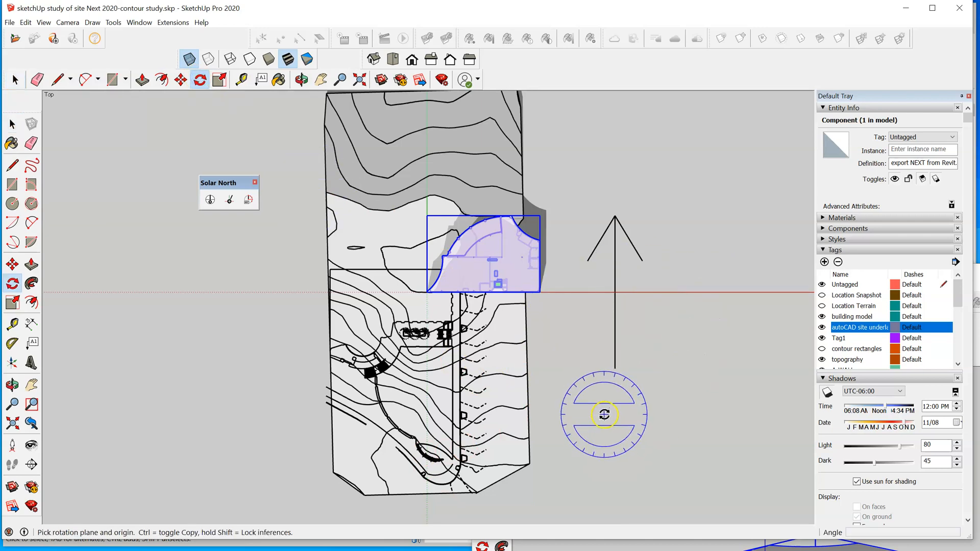
left_click(693, 402)
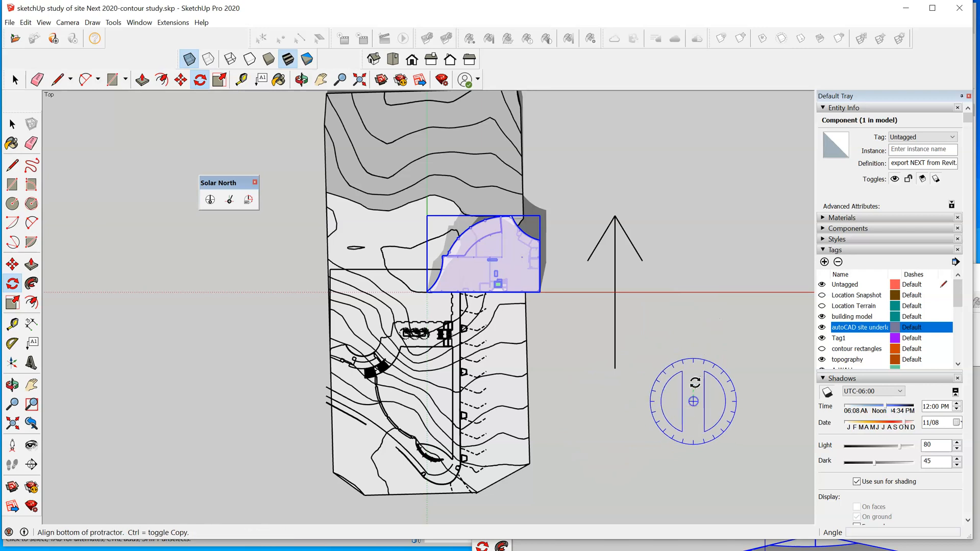
left_click(693, 191)
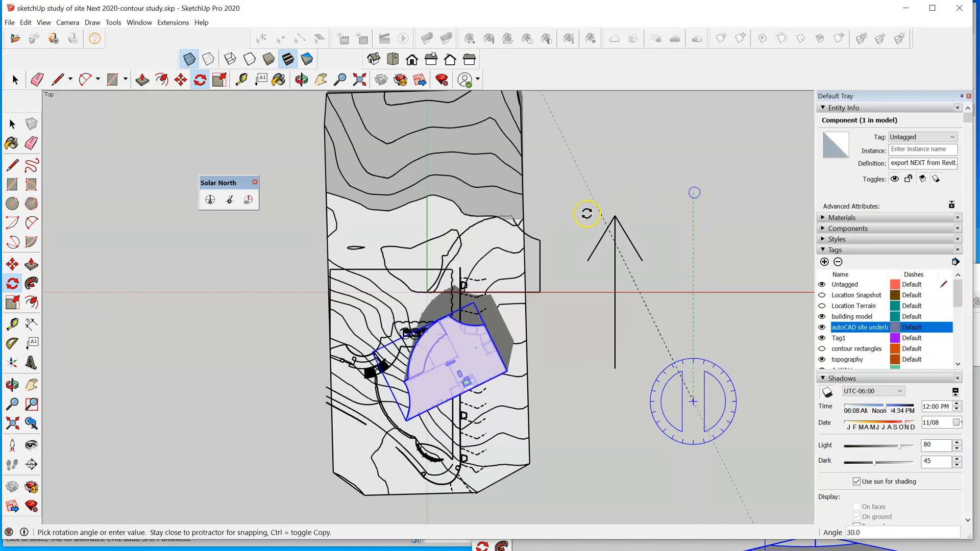
scroll(457, 282, "down", 1)
scroll(459, 258, "down", 3)
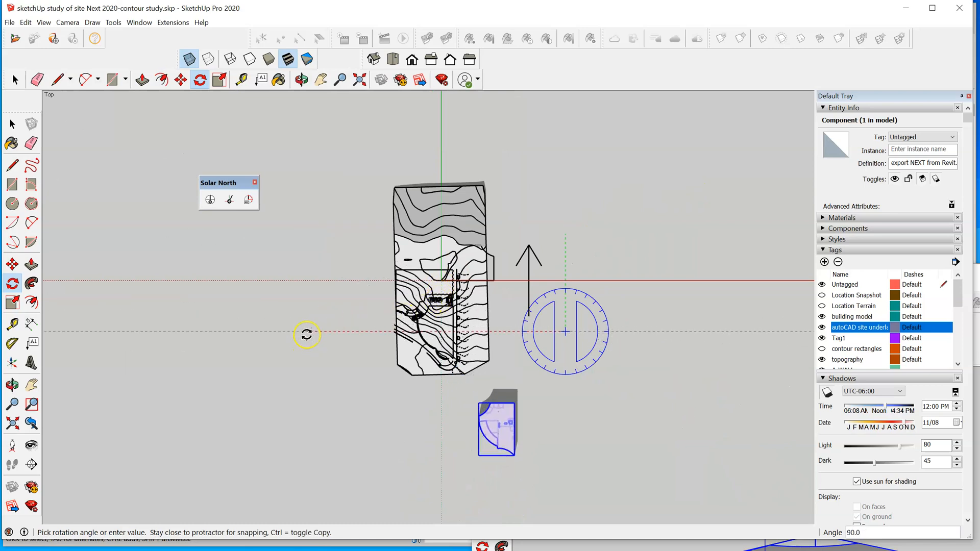
left_click(306, 332)
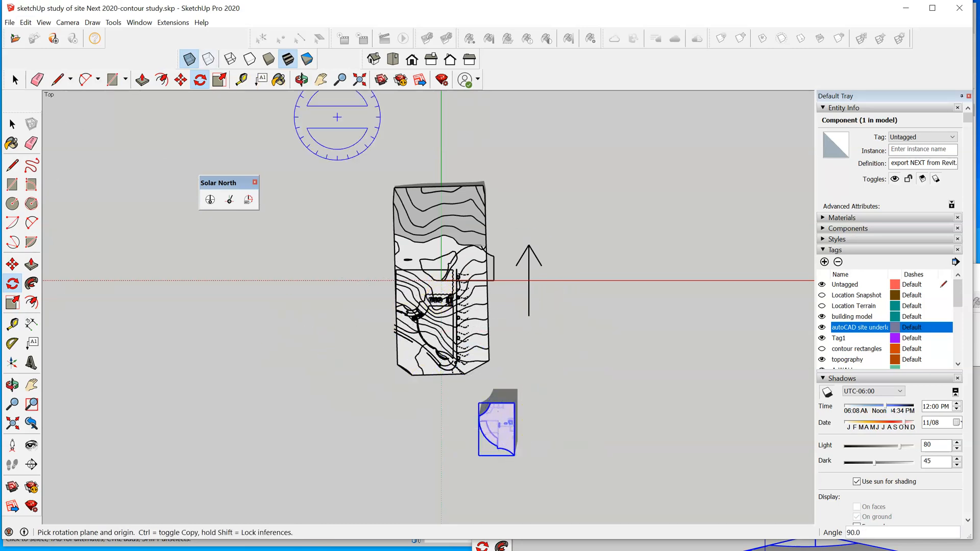
key("space")
scroll(405, 361, "up", 3)
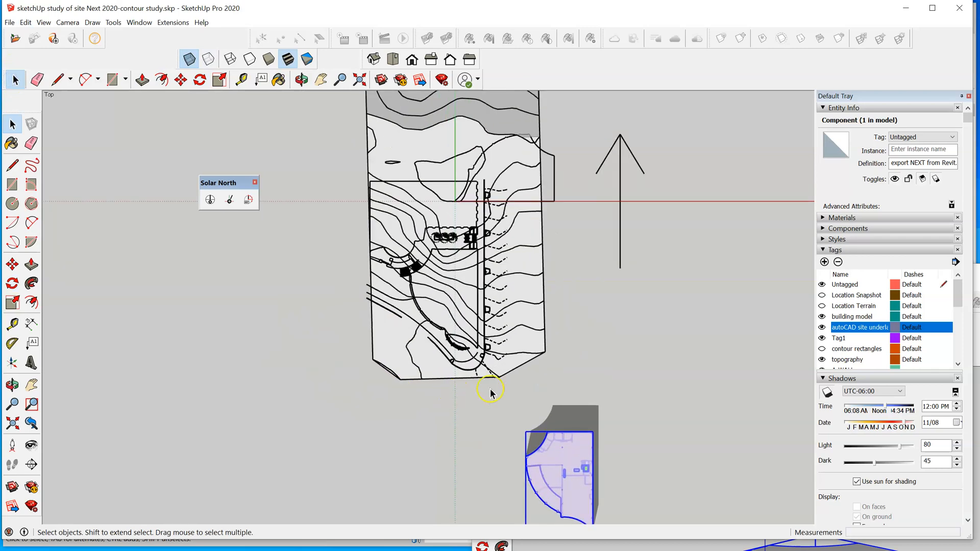
Hide the topography tag so the terrain surface is switched off
scroll(543, 231, "down", 2)
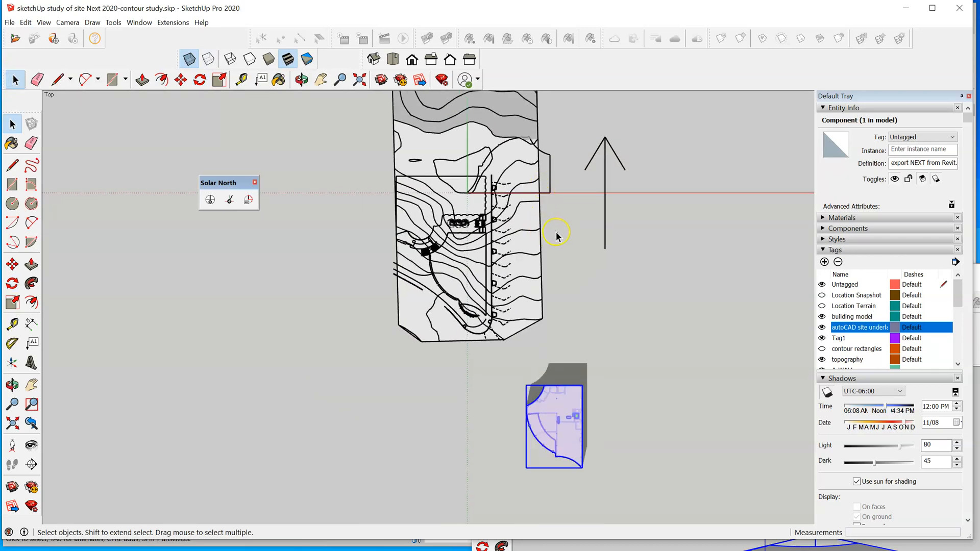
scroll(525, 400, "up", 2)
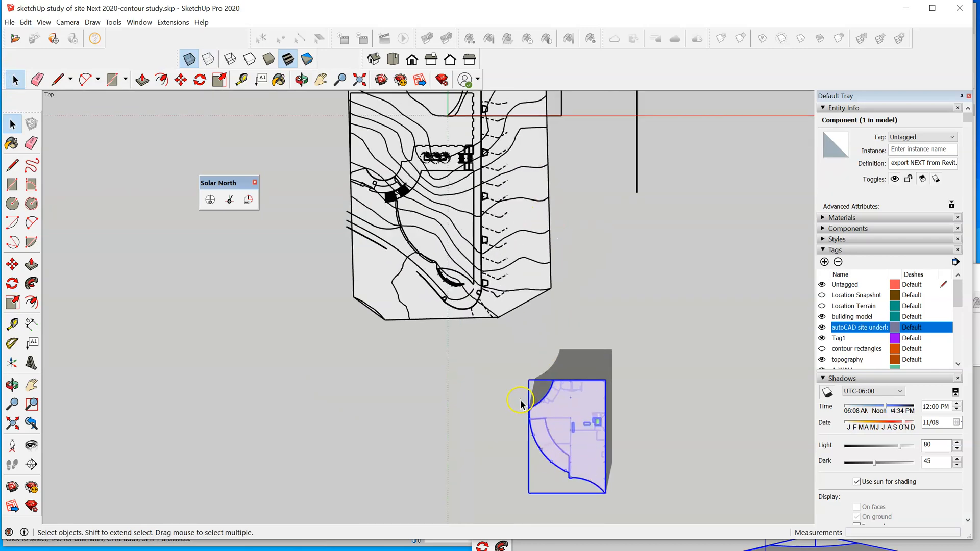
scroll(548, 400, "down", 1)
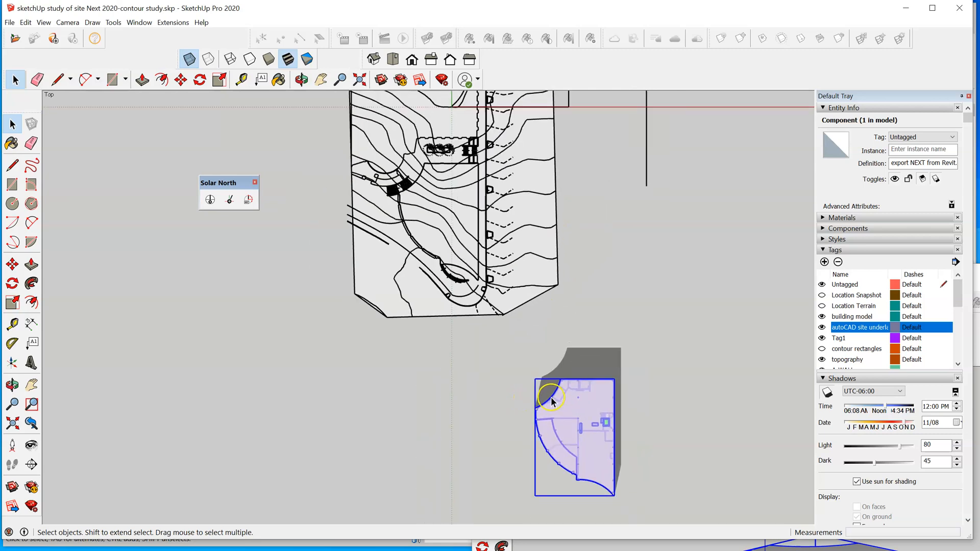
scroll(460, 386, "down", 2)
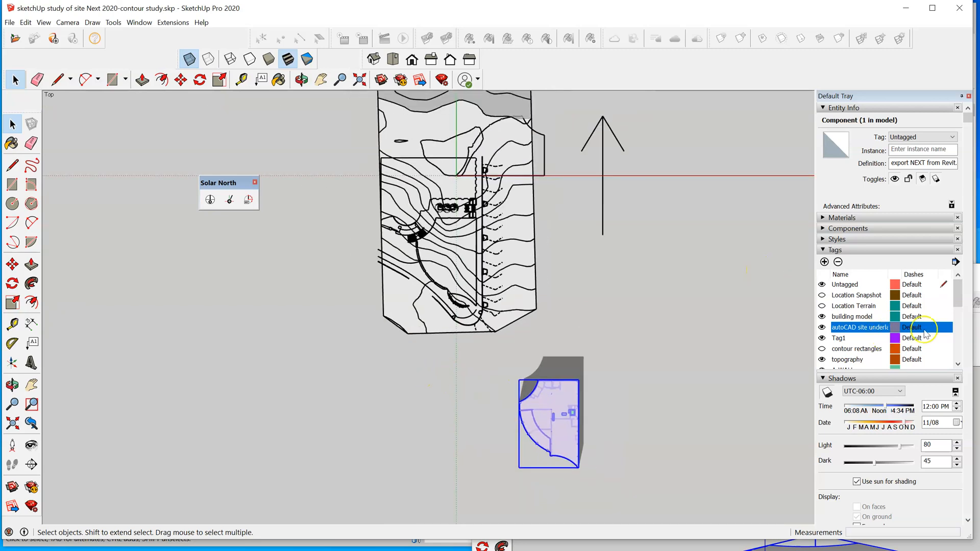
mouse_move(958, 291)
left_mouse_down()
mouse_move(960, 354)
mouse_move(957, 310)
left_mouse_up()
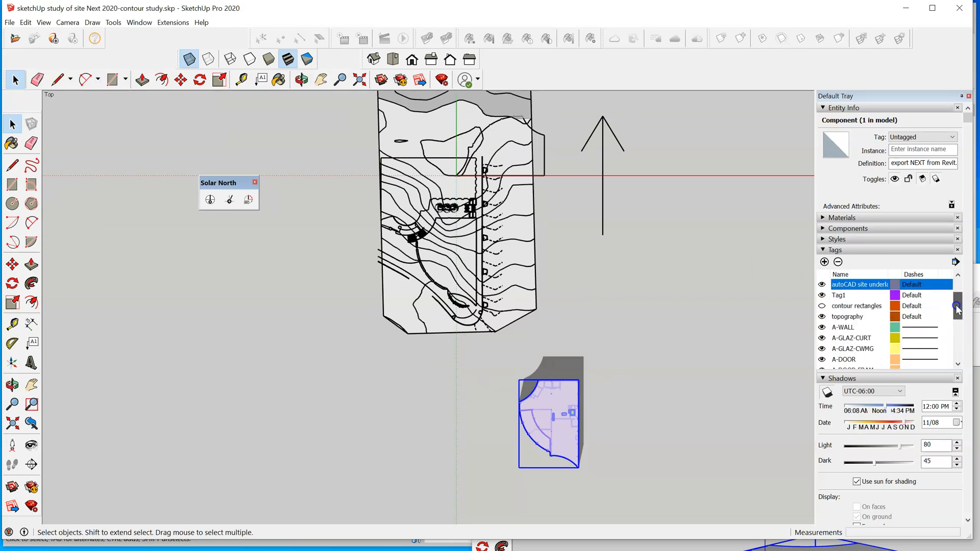
left_click(822, 316)
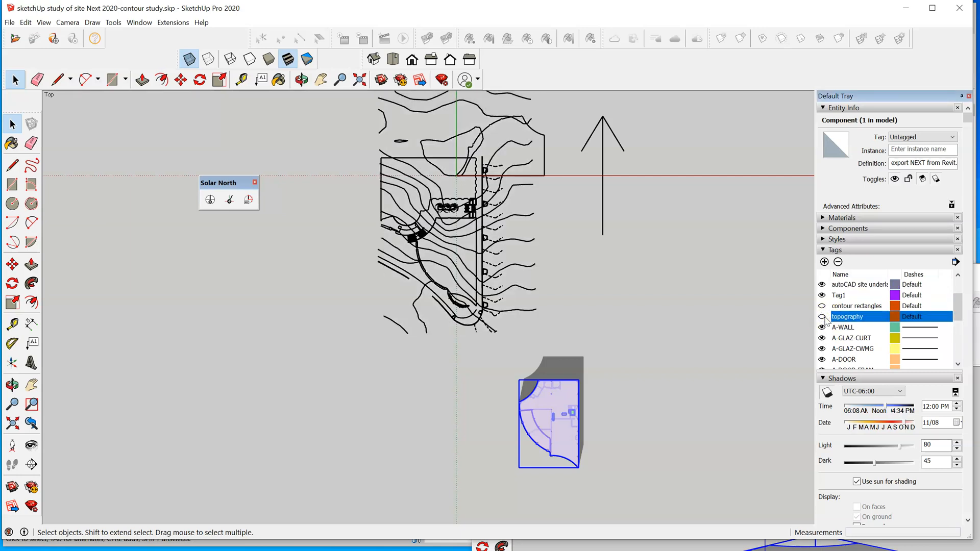
Look through the tag list and pick contour edges around the site to check how the contour lines are organized
scroll(864, 338, "down", 2)
scroll(864, 340, "up", 4)
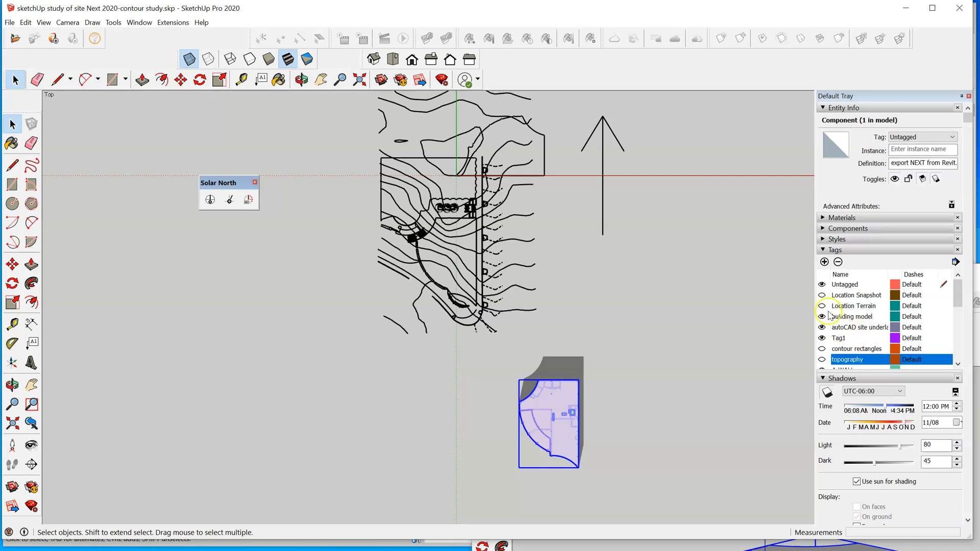
scroll(847, 331, "down", 2)
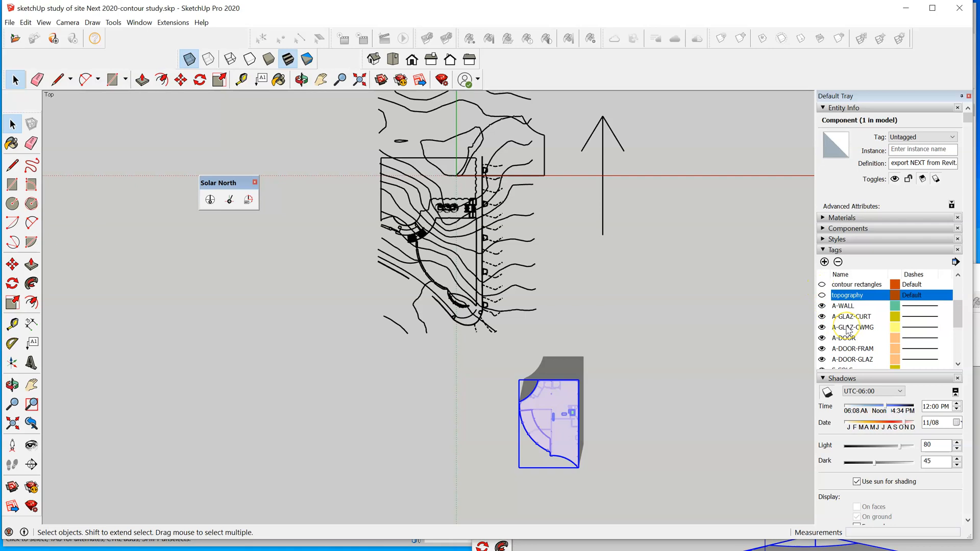
scroll(847, 331, "down", 2)
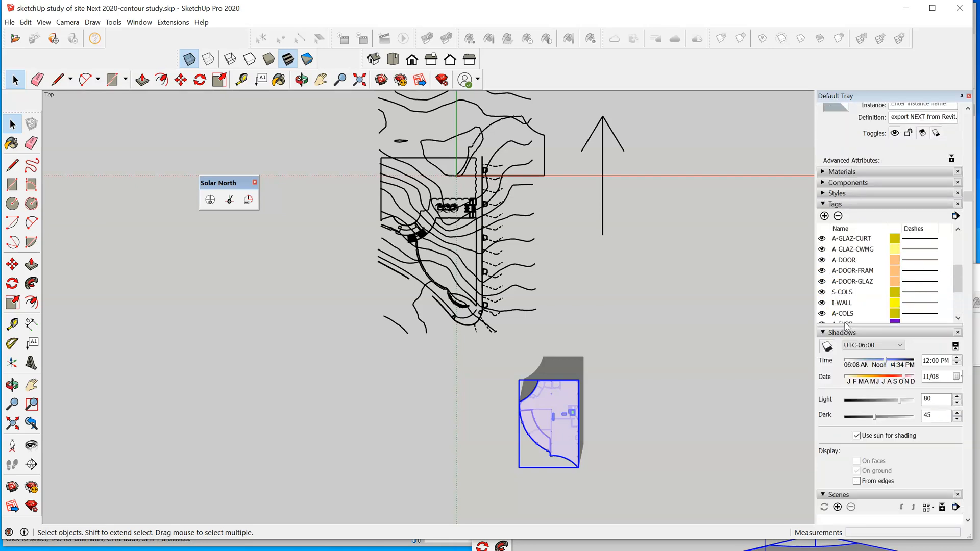
left_click(452, 278)
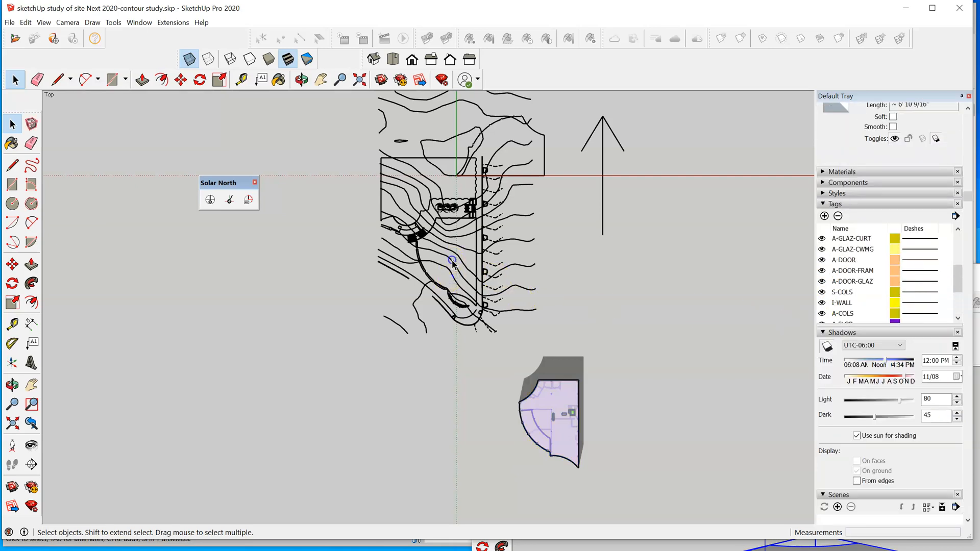
left_click(452, 263)
scroll(510, 258, "up", 4)
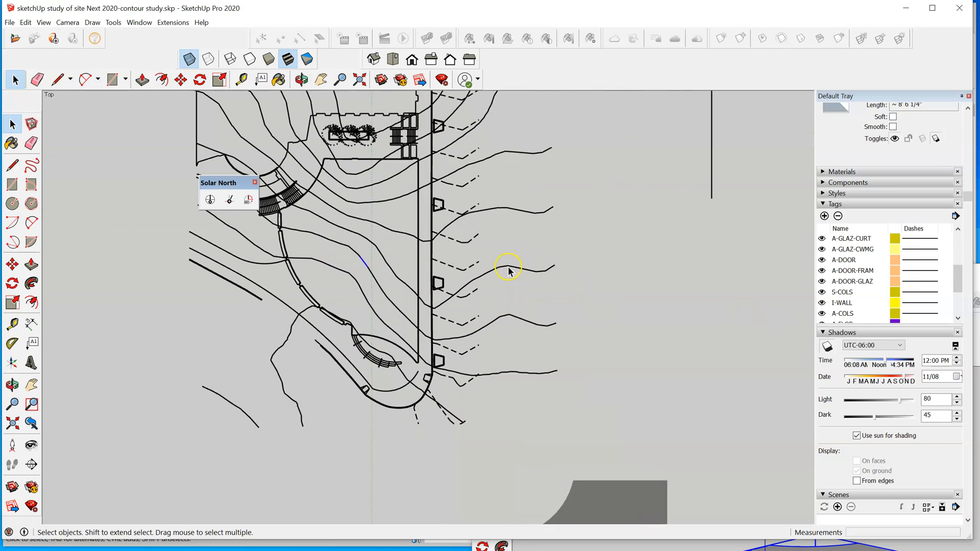
left_click(508, 266)
scroll(619, 323, "down", 2)
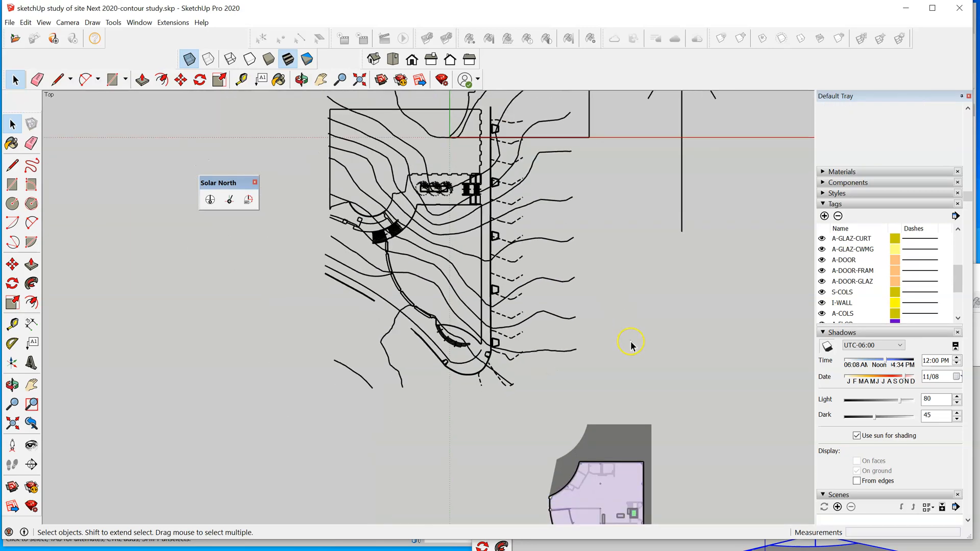
scroll(565, 329, "down", 2)
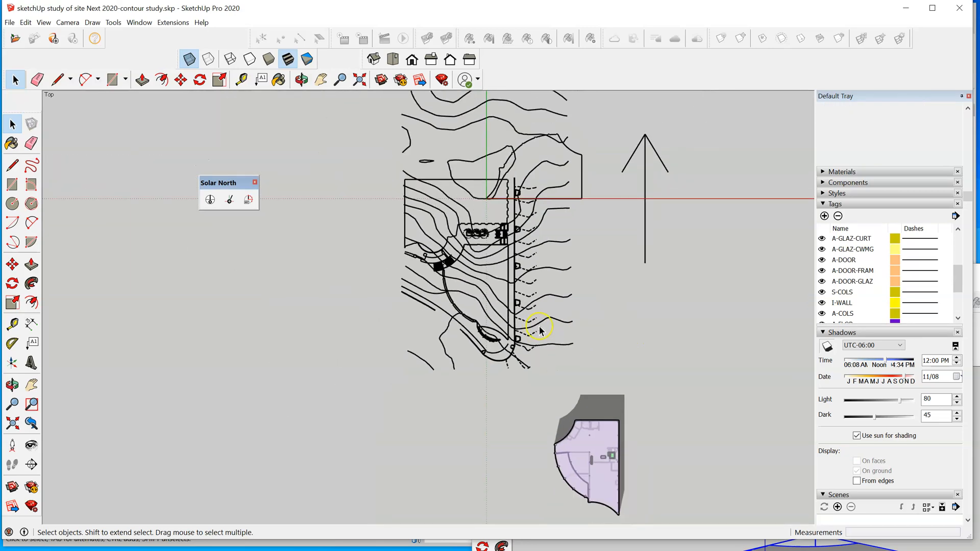
scroll(543, 329, "down", 2)
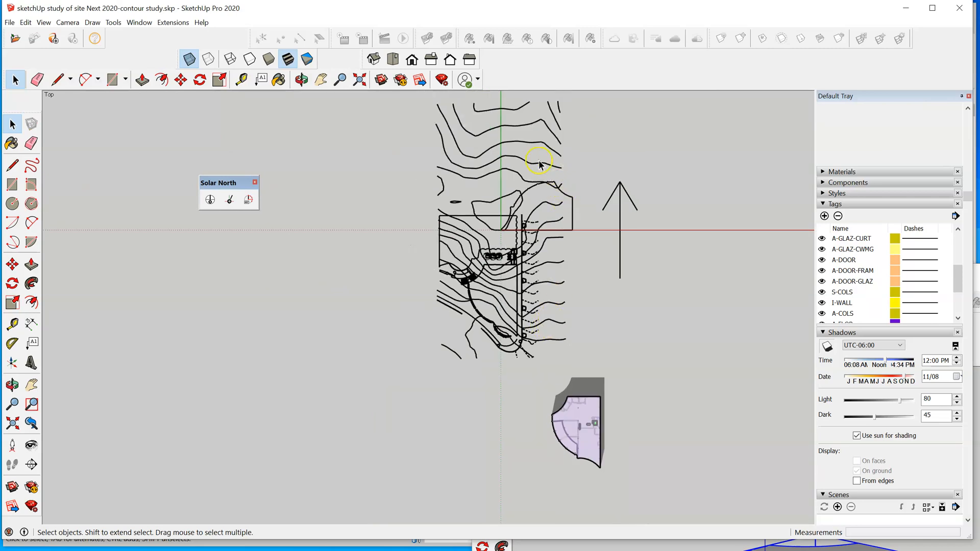
left_click(537, 143)
left_click(535, 142)
left_click_drag(569, 144, 479, 129)
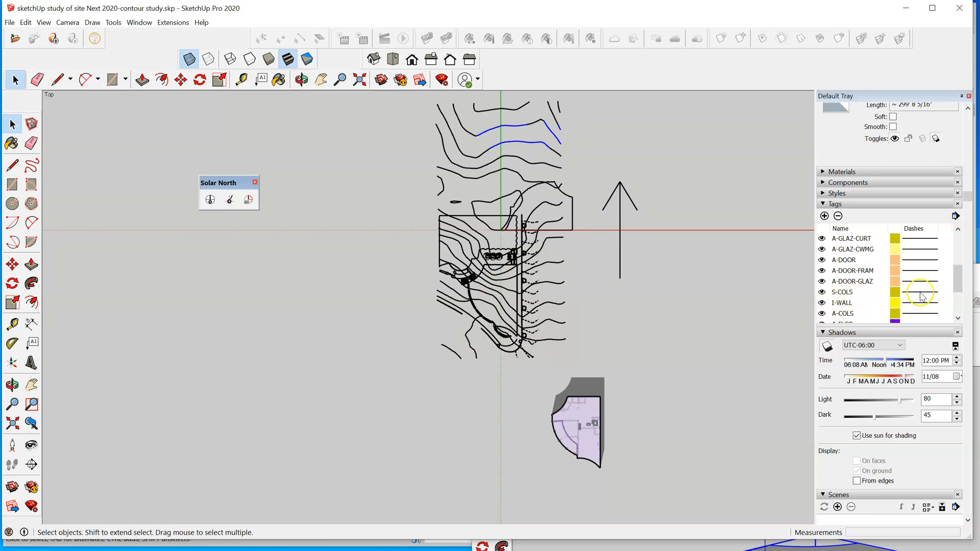
Hide the autoCAD site underlay tag and combine all the loose contour line edges into one group
left_click_drag(959, 272, 964, 233)
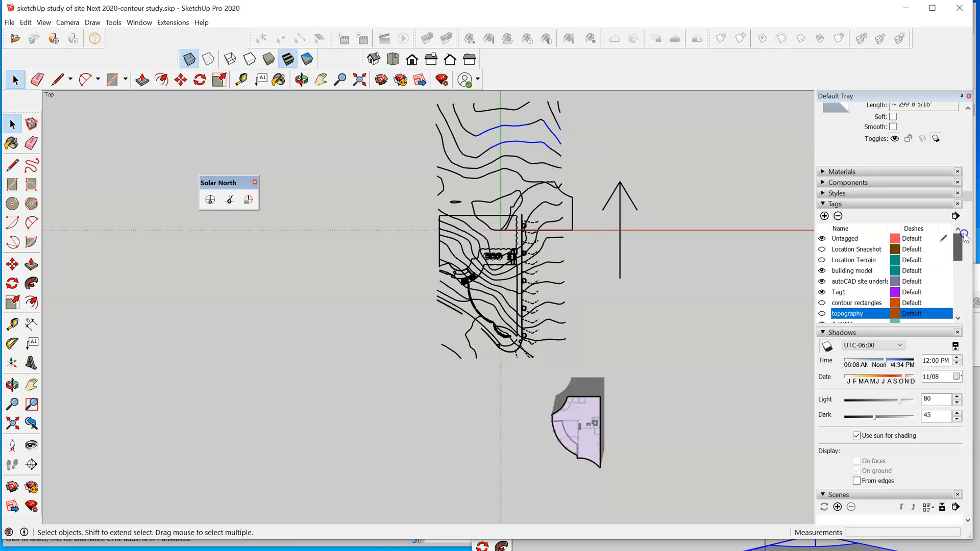
left_click(822, 281)
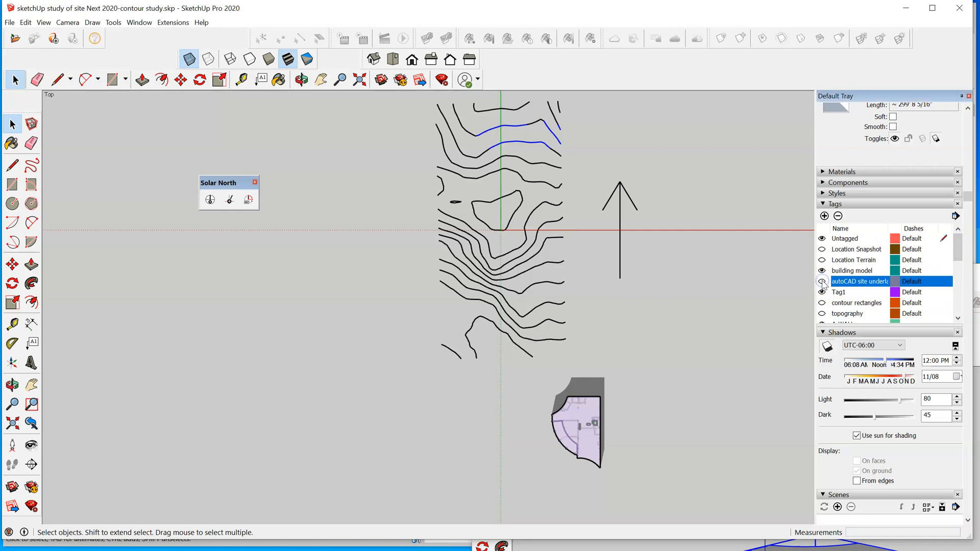
scroll(472, 406, "down", 2)
left_click_drag(423, 176, 551, 387)
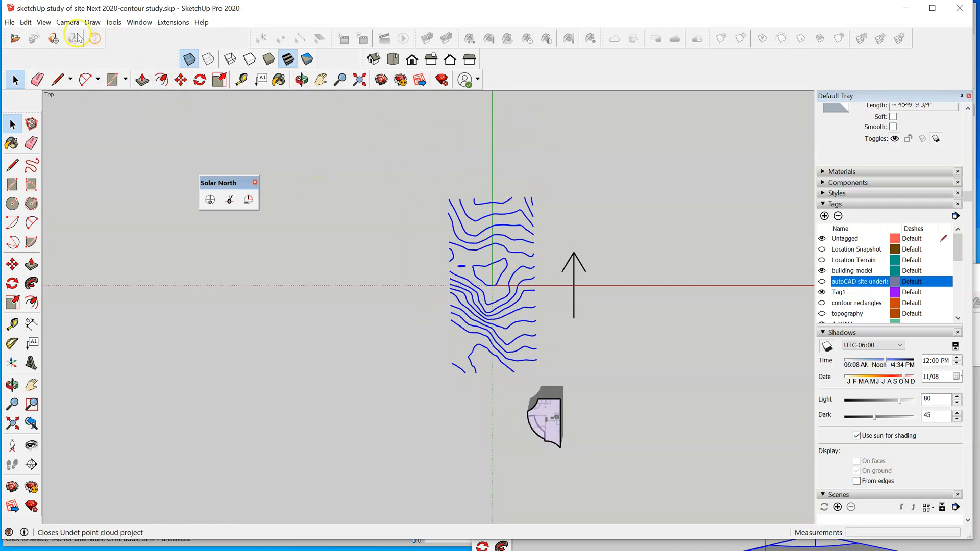
left_click(26, 23)
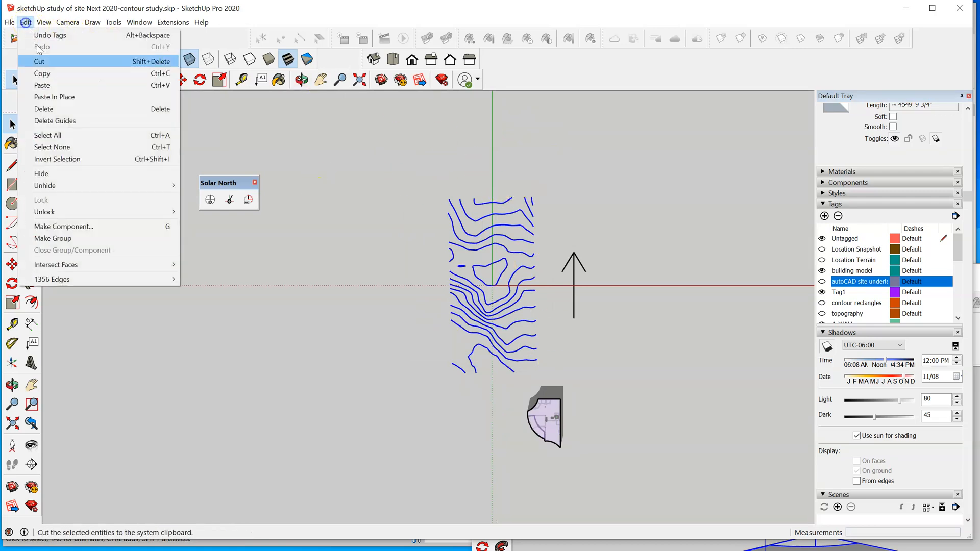
left_click(116, 243)
Open the contour group to inspect the tag of its edges, and close the group again
scroll(425, 411, "down", 2)
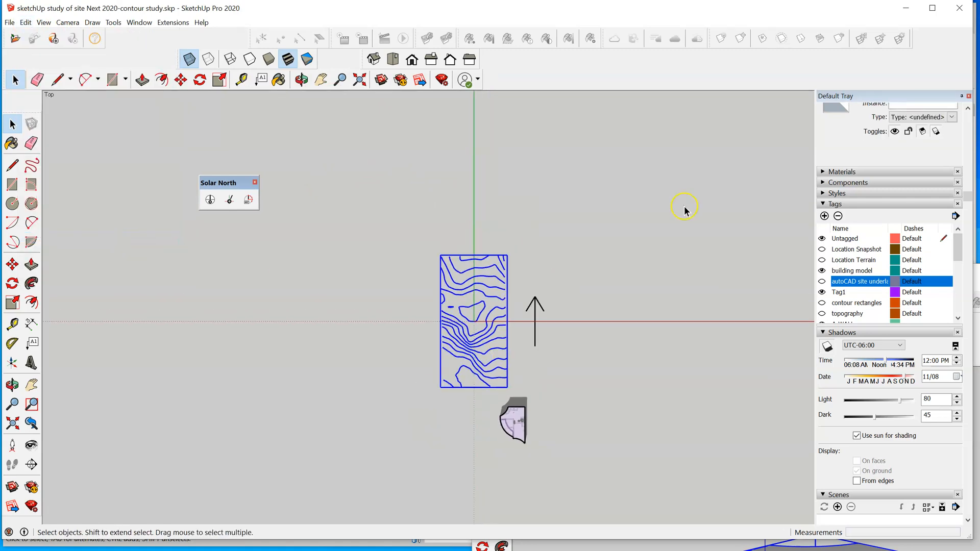
scroll(900, 148, "up", 2)
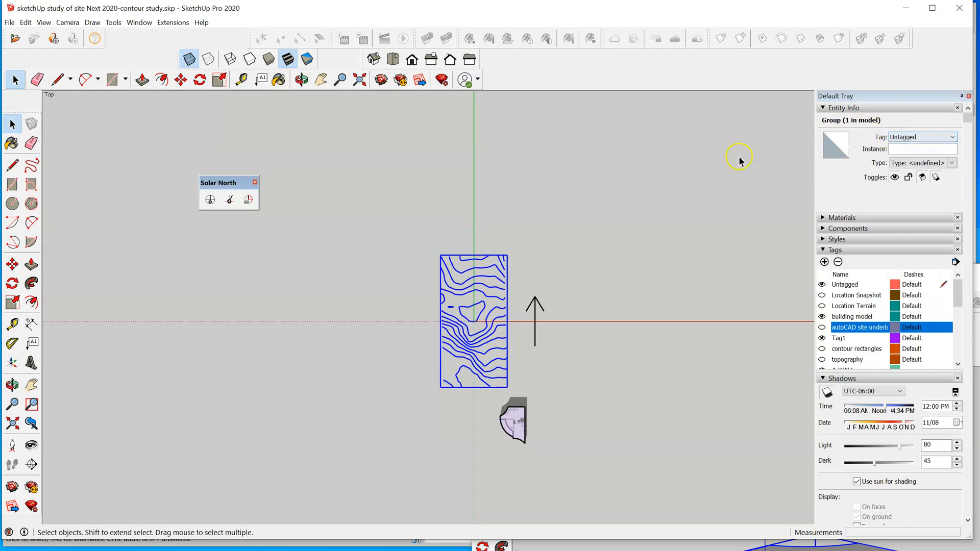
left_click(493, 268)
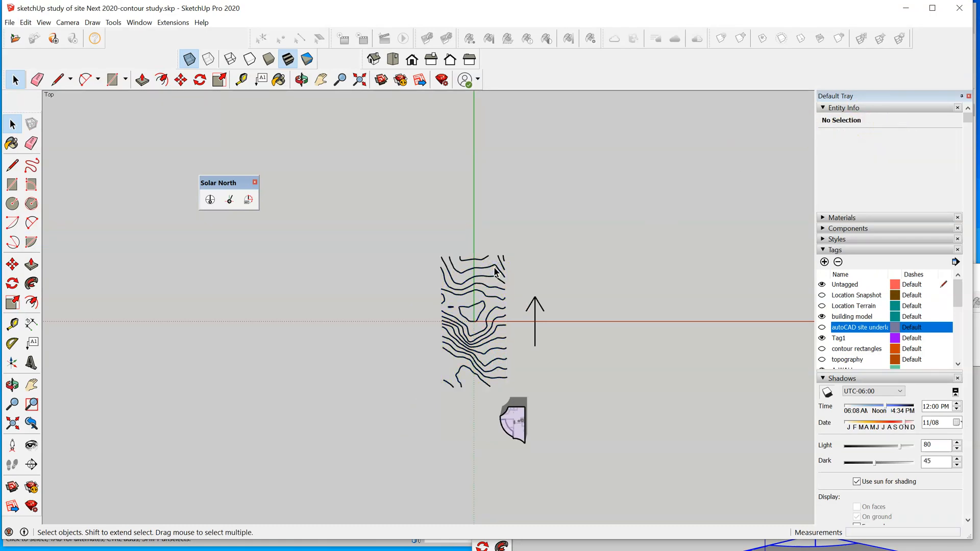
double_click(494, 269)
left_click(490, 270)
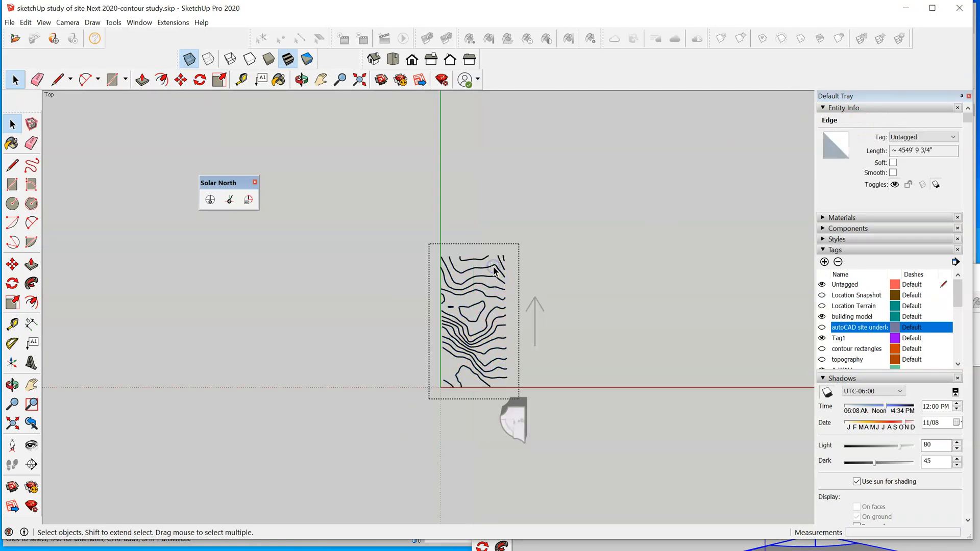
left_click(817, 107)
left_click(817, 107)
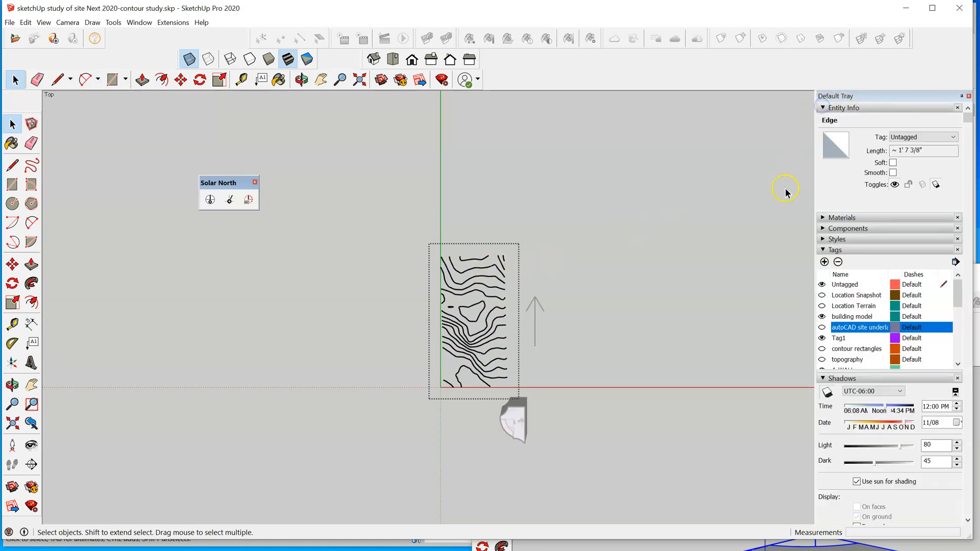
scroll(653, 312, "up", 2)
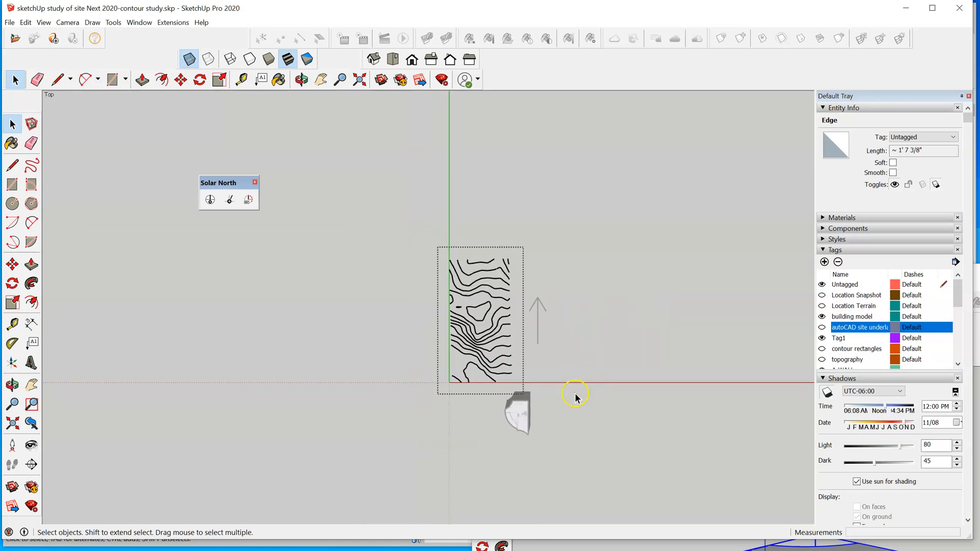
right_click(590, 357)
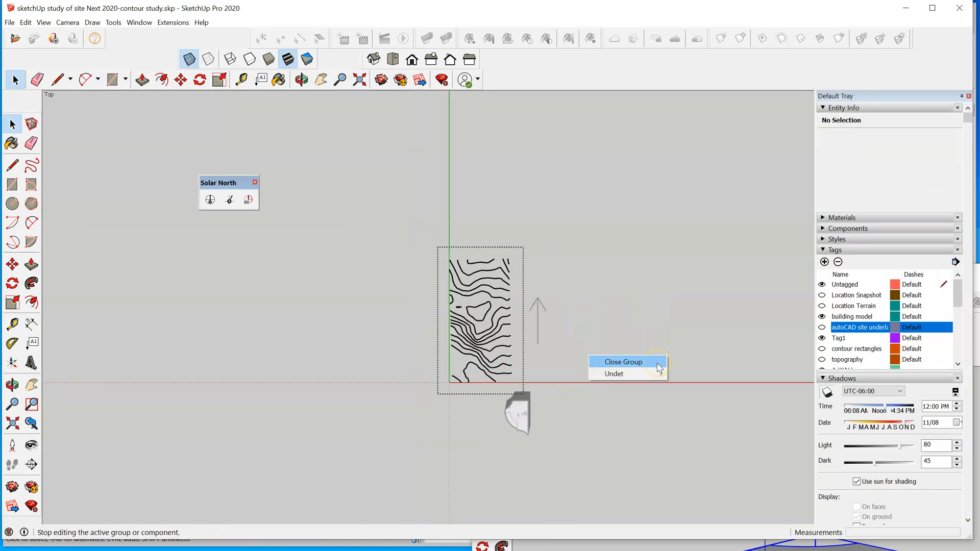
left_click(658, 364)
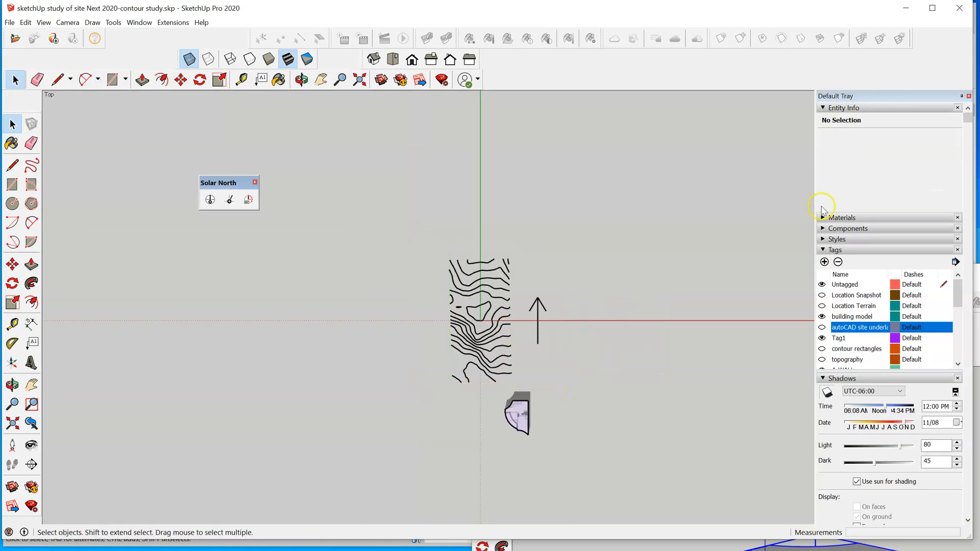
Create a new tag named "contour lines" and assign the contour group to it
left_click(824, 262)
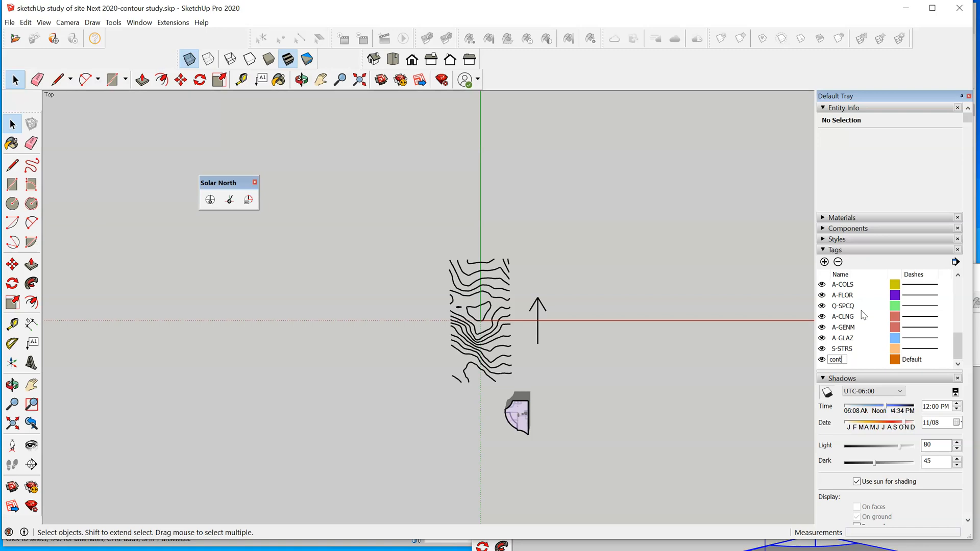
key("Return")
left_click(487, 334)
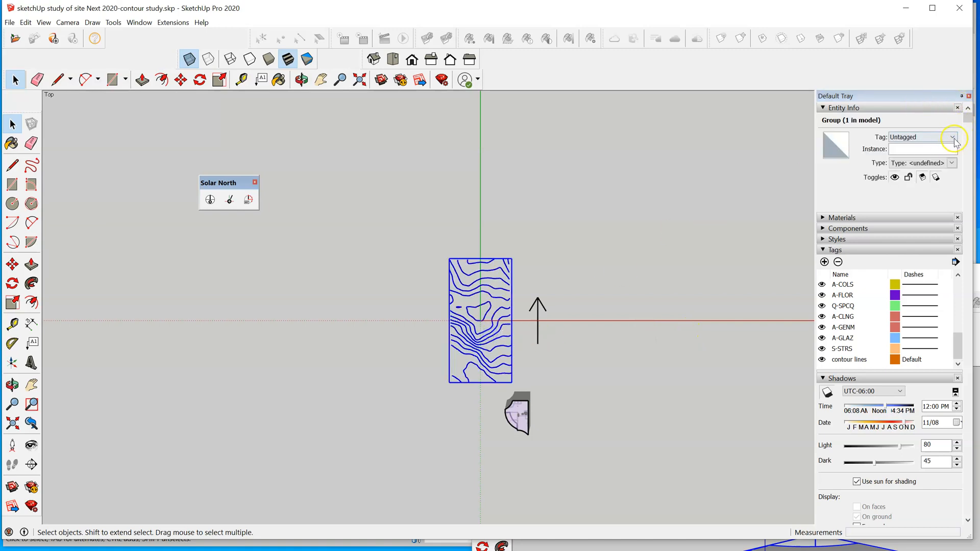
left_click(952, 139)
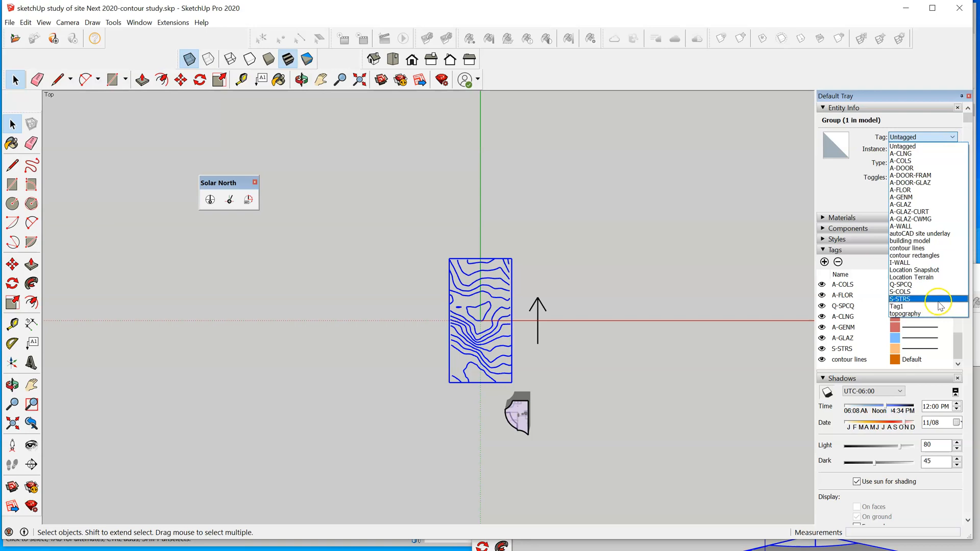
left_click(913, 248)
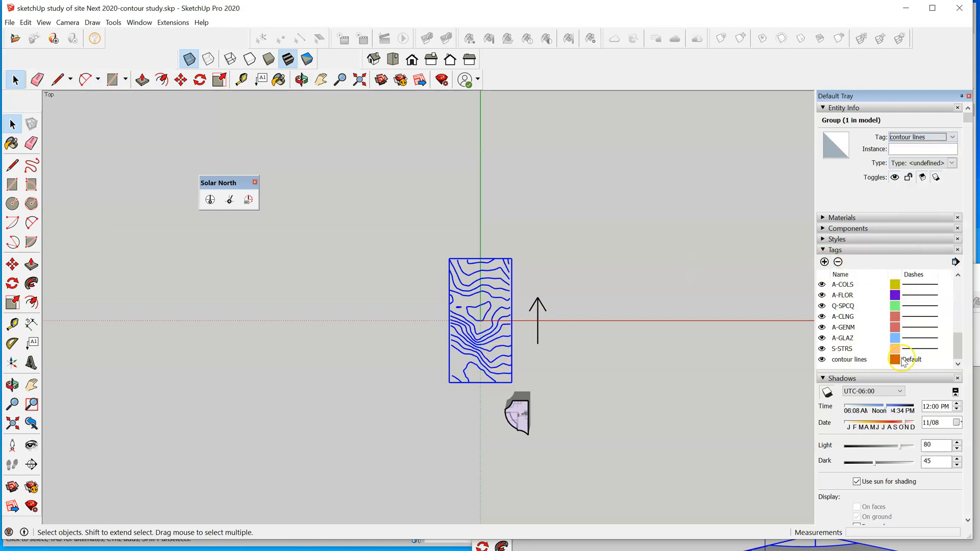
Hide the contour lines tag and turn the autoCAD site underlay tag back on
left_click(821, 359)
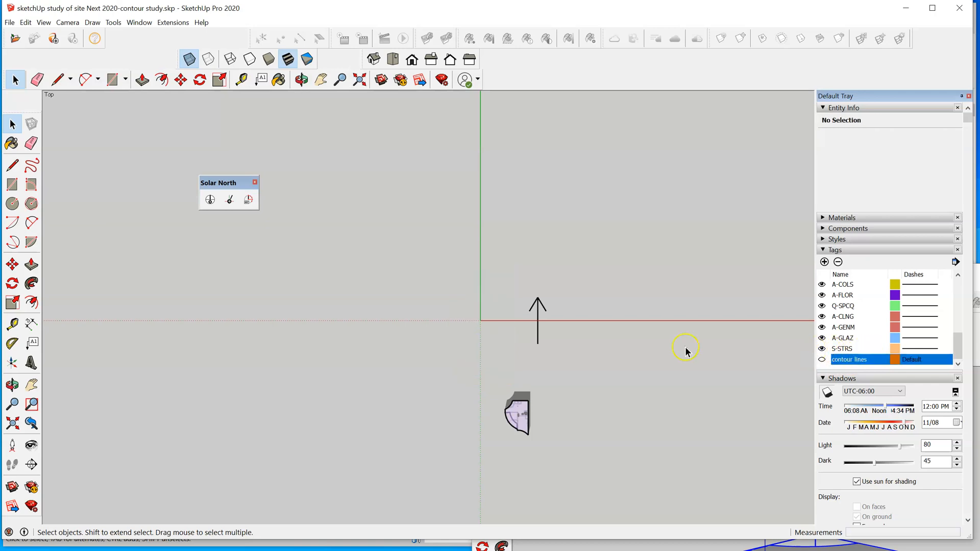
scroll(857, 334, "up", 3)
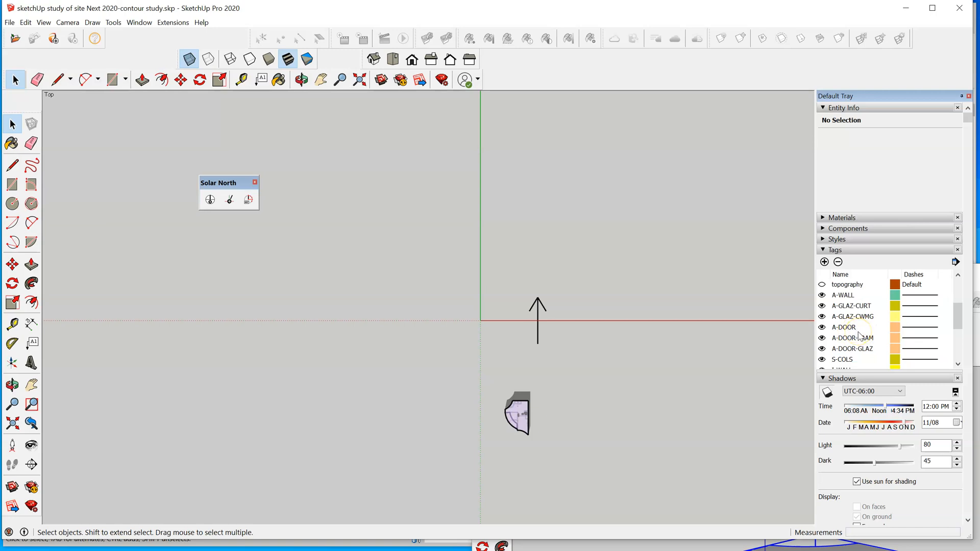
scroll(860, 335, "up", 3)
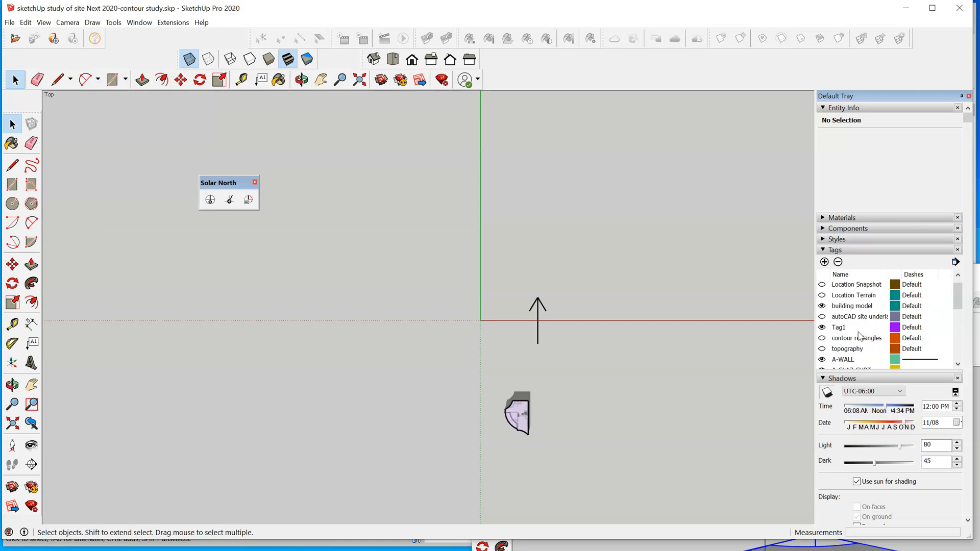
left_click(822, 317)
scroll(439, 390, "up", 3)
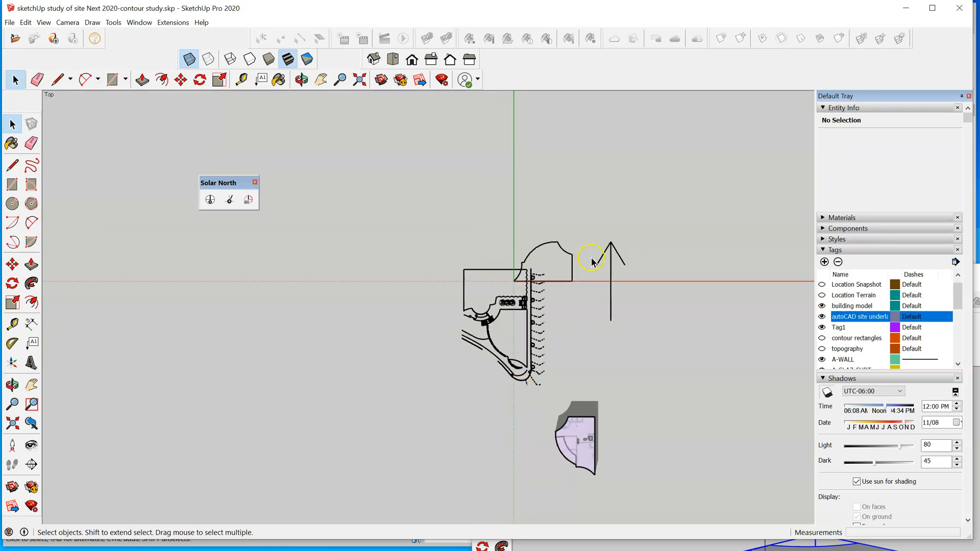
scroll(575, 403, "up", 2)
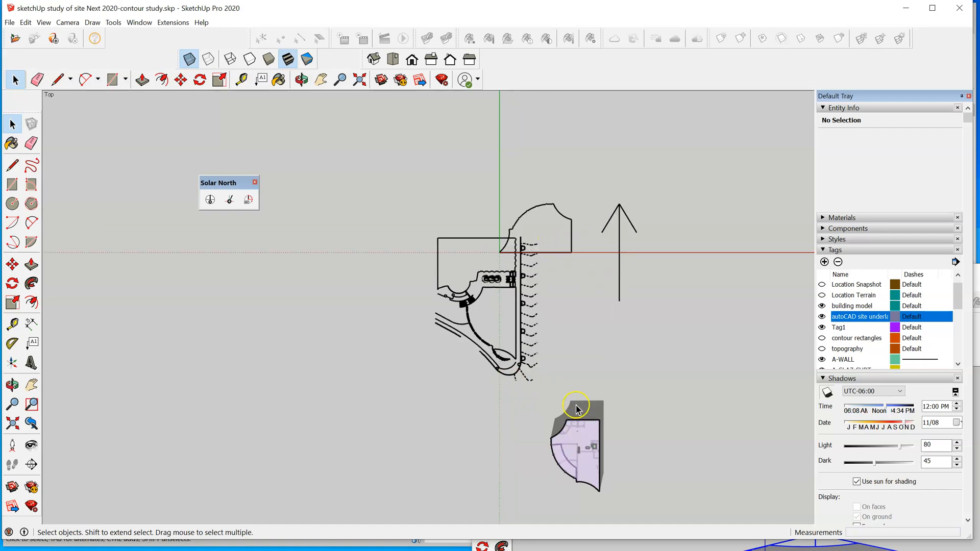
Turn off the shadow display so the pasted building shows without its cast shadow
left_click(560, 195)
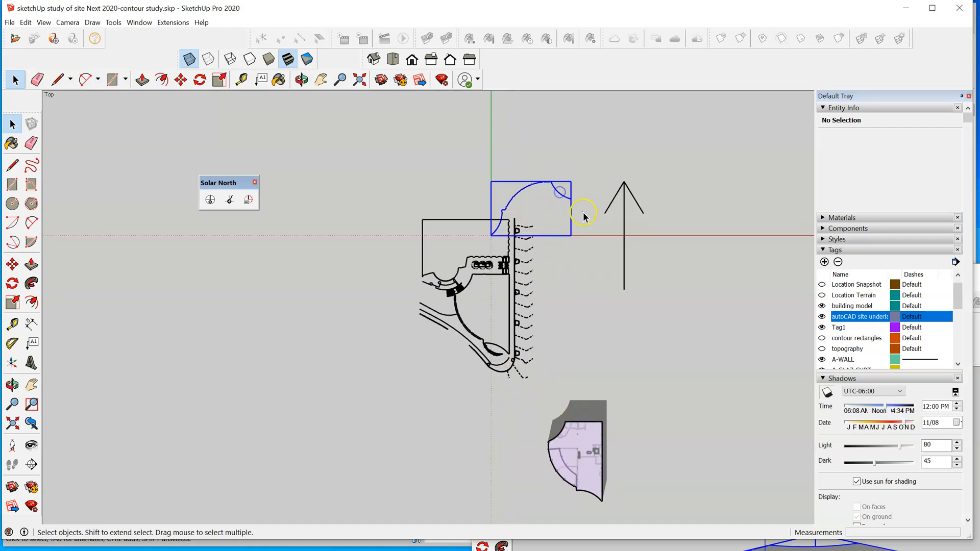
left_click(602, 318)
scroll(540, 211, "down", 3)
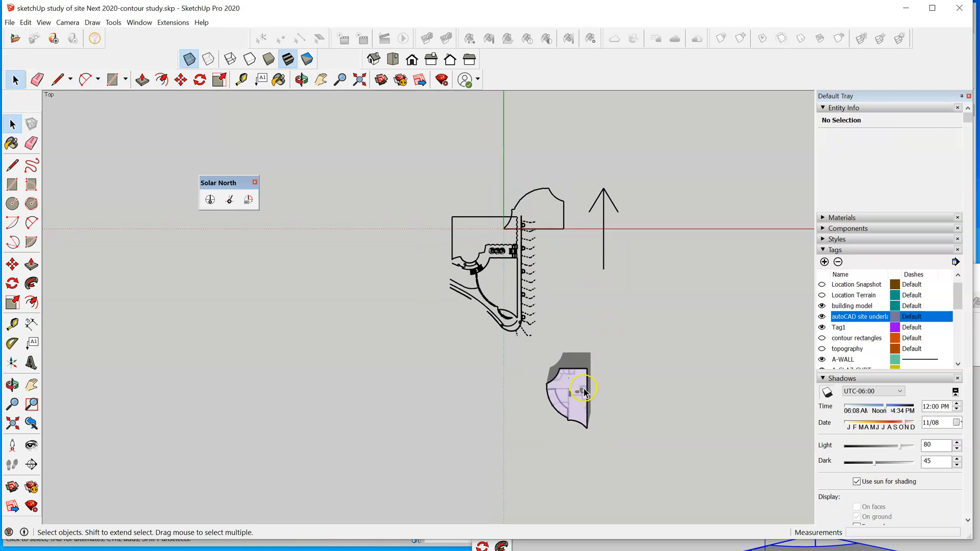
scroll(585, 387, "up", 2)
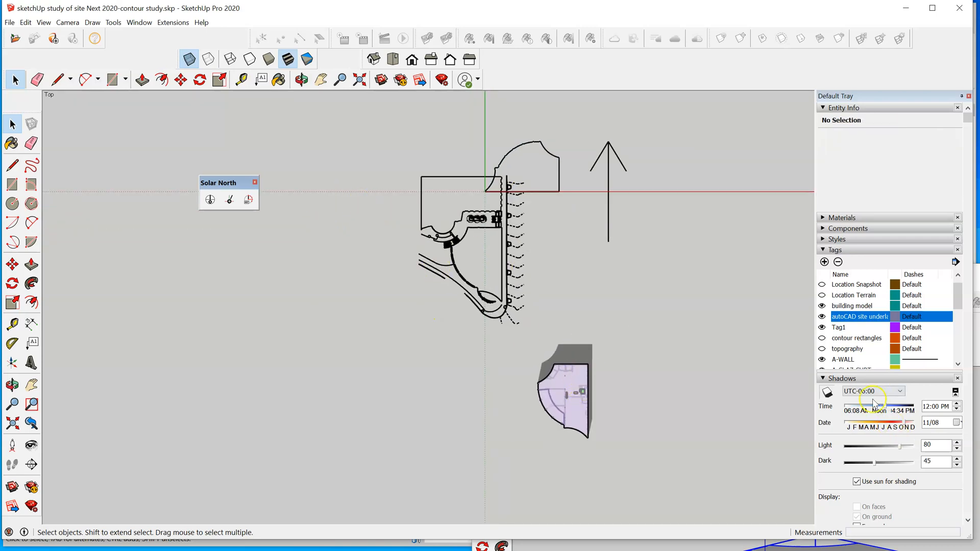
left_click(827, 393)
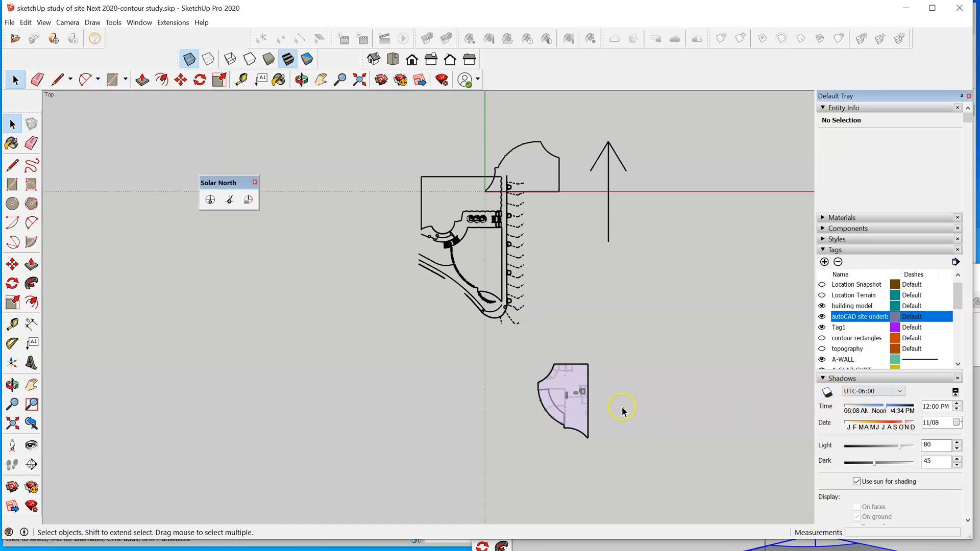
scroll(622, 411, "up", 2)
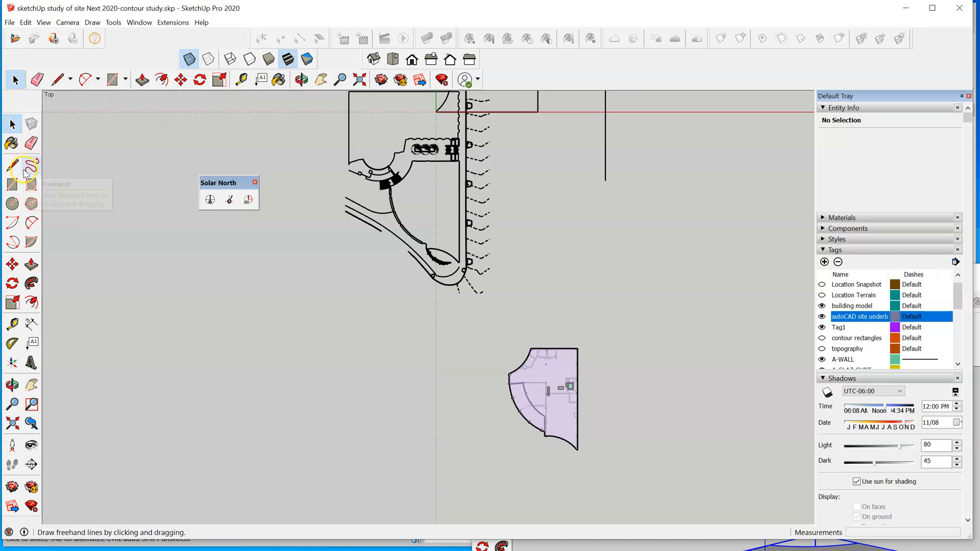
Move the building by its outer straight-wall corner onto the matching corner of the building outline in the AutoCAD site underlay
left_click(20, 264)
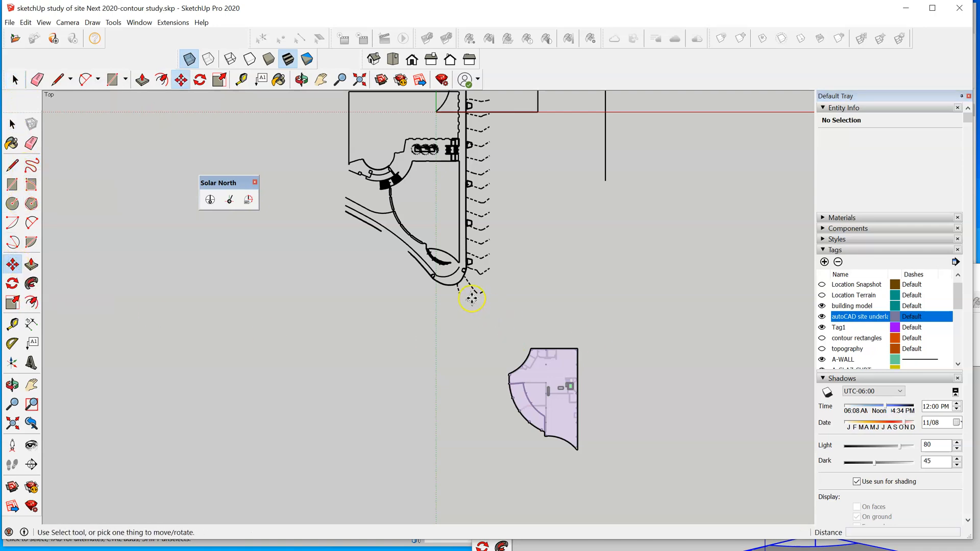
scroll(477, 301, "up", 2)
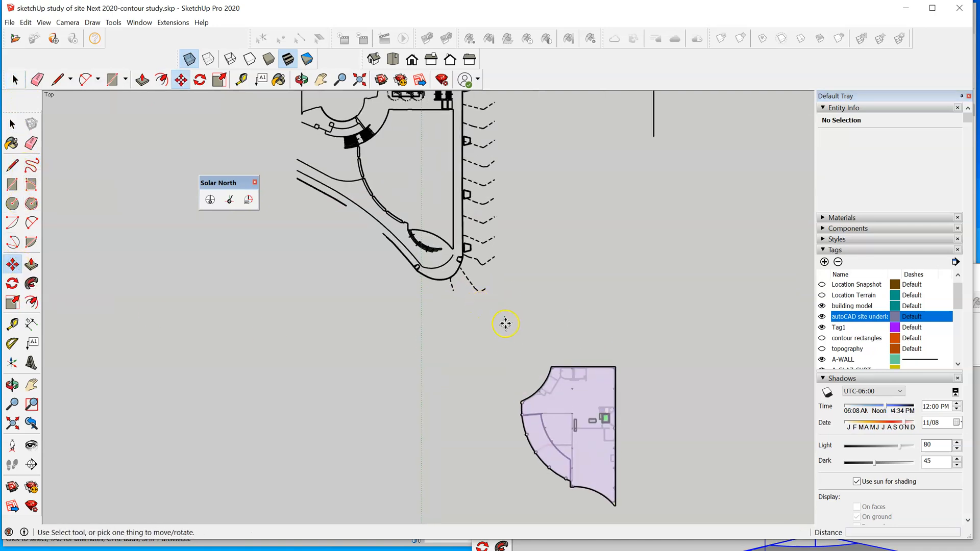
left_click(618, 365)
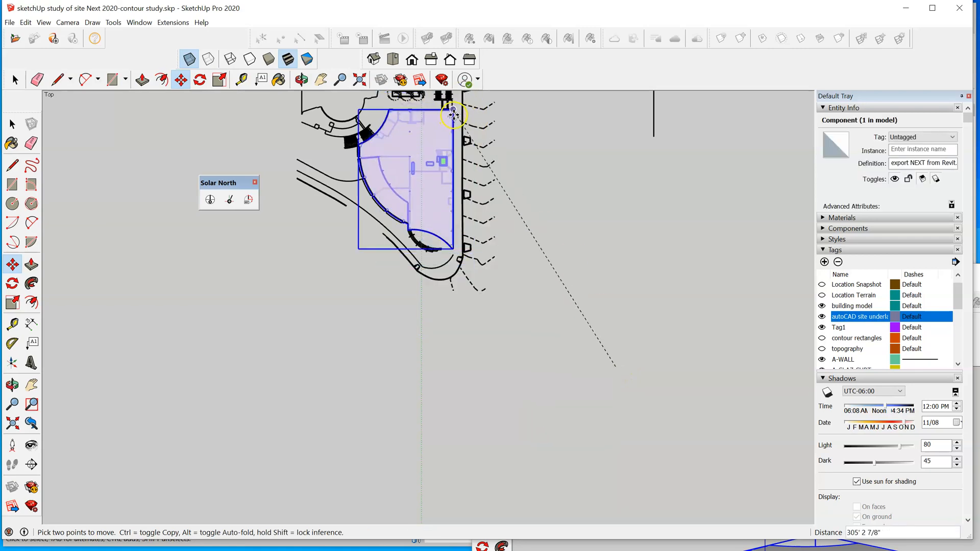
scroll(461, 116, "down", 3)
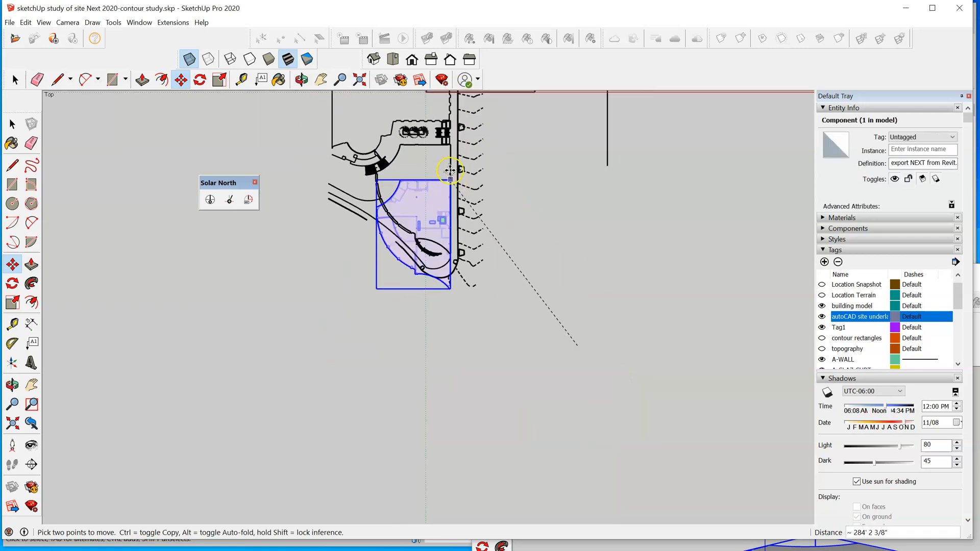
scroll(451, 150, "up", 5)
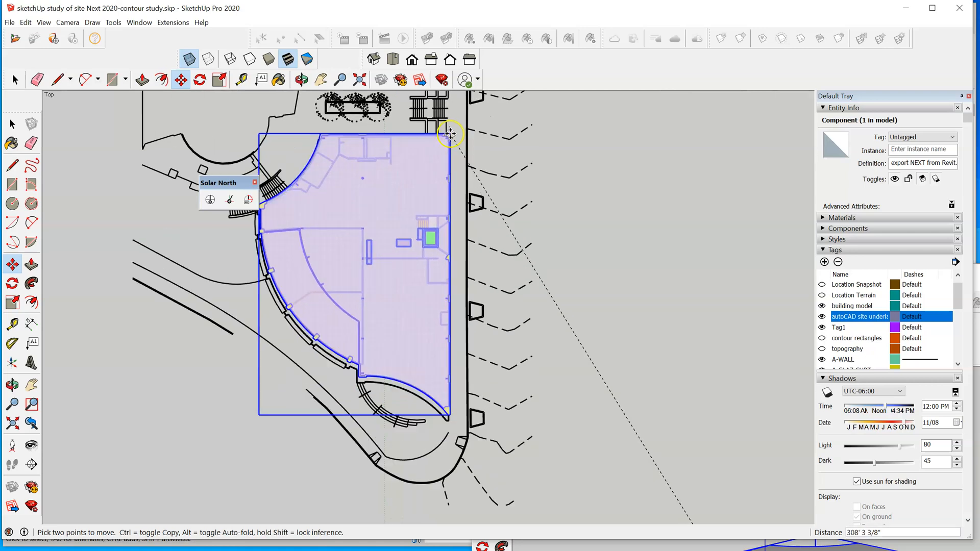
scroll(454, 145, "up", 3)
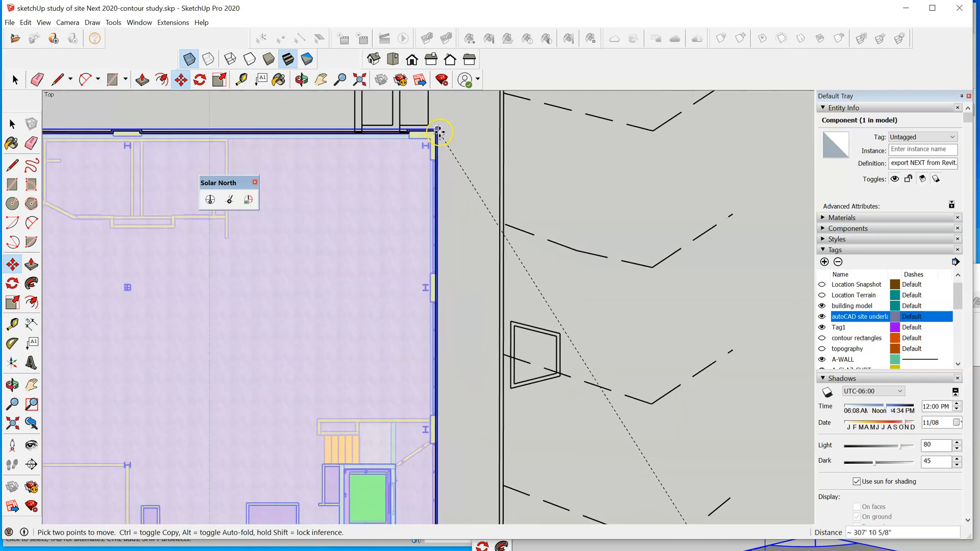
left_click(439, 130)
Examine how the building's walls and columns line up with the site underlay along the straight and curved sides
scroll(663, 128, "down", 5)
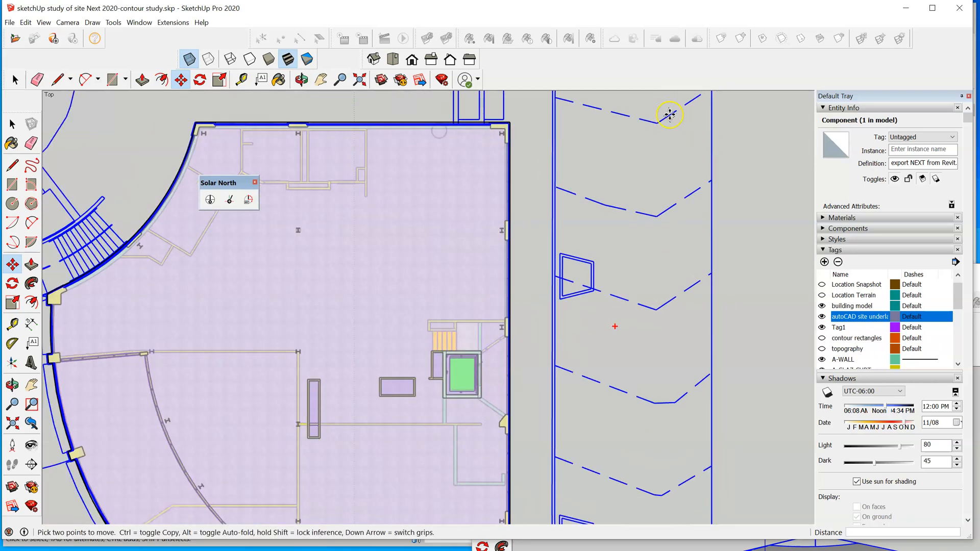
scroll(600, 214, "down", 4)
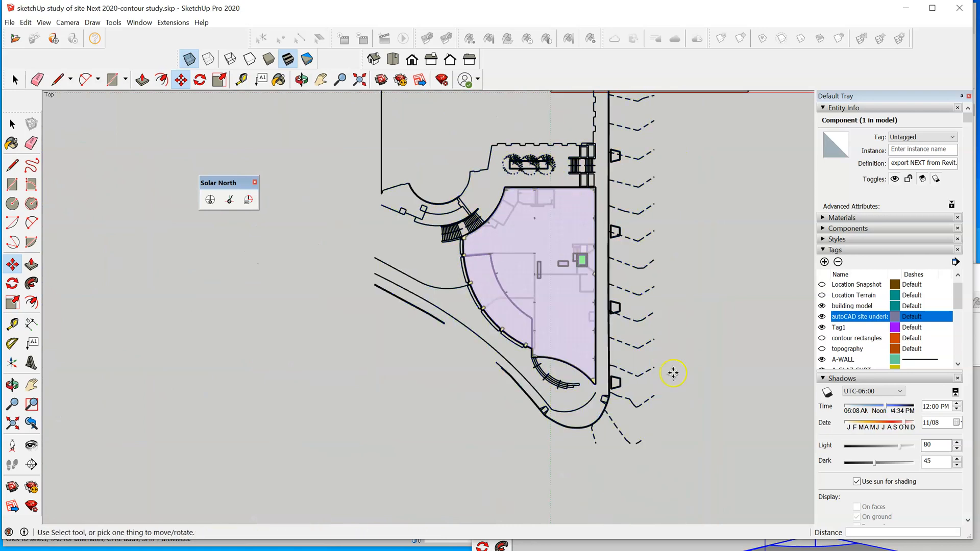
scroll(623, 390, "up", 1)
scroll(463, 350, "up", 2)
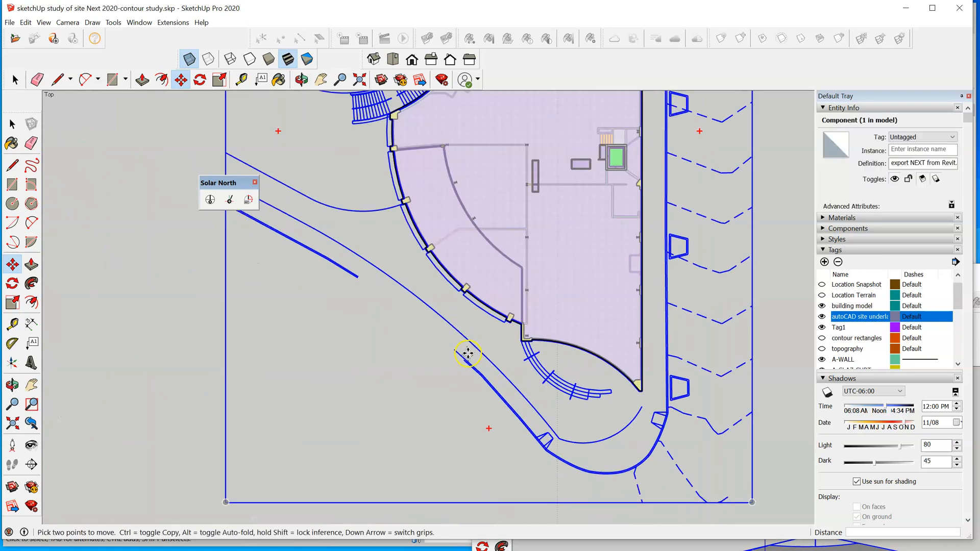
scroll(501, 338, "up", 4)
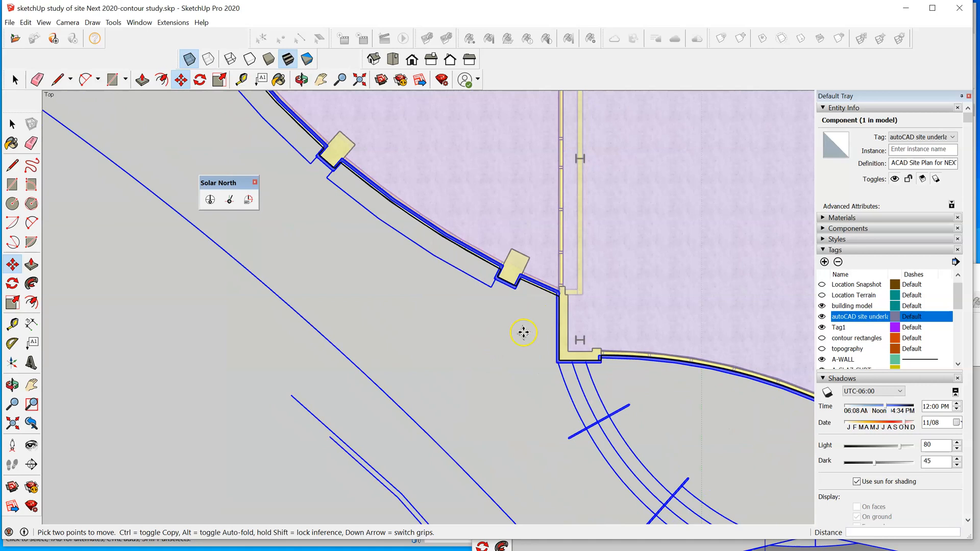
scroll(534, 327, "down", 2)
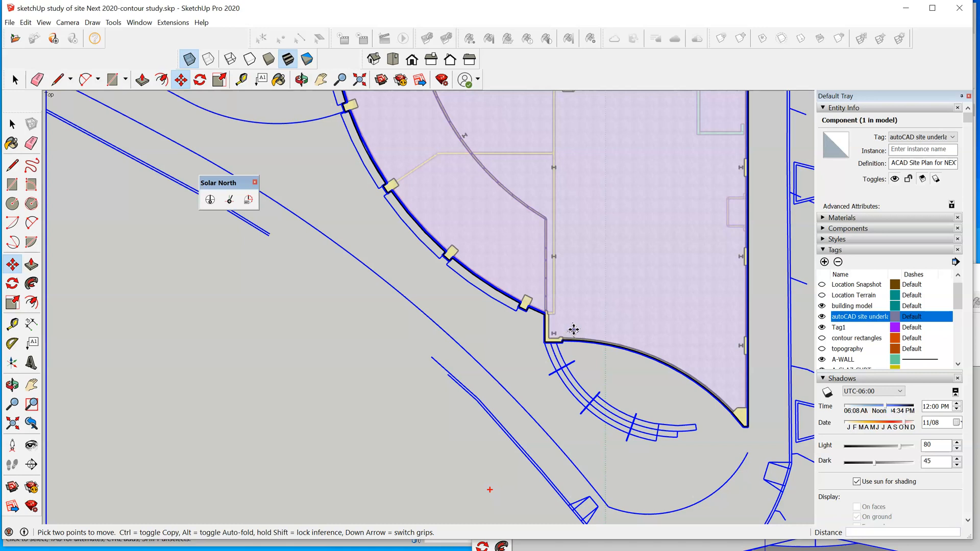
scroll(459, 326, "down", 5)
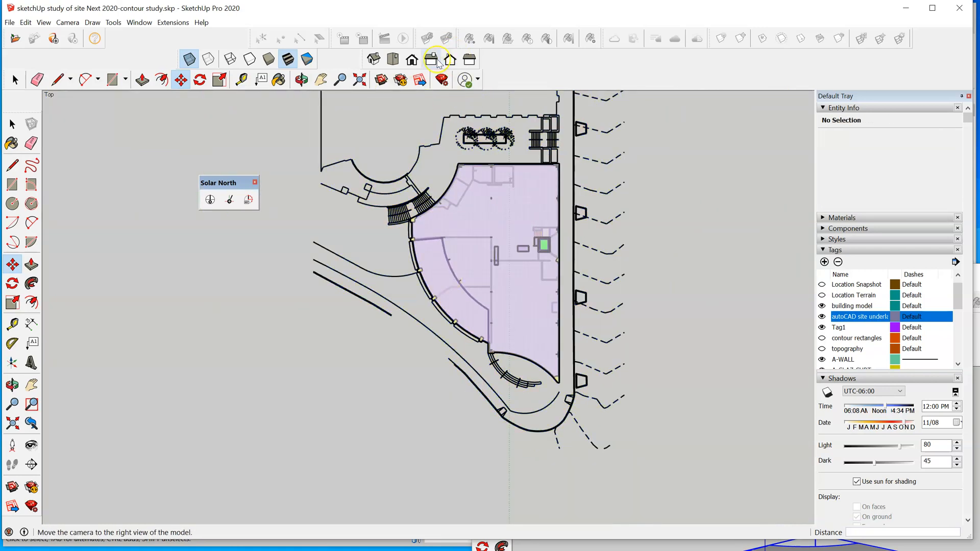
Turn on the topography tag and compare the building's height with the terrain from the right side and in perspective
left_click(432, 60)
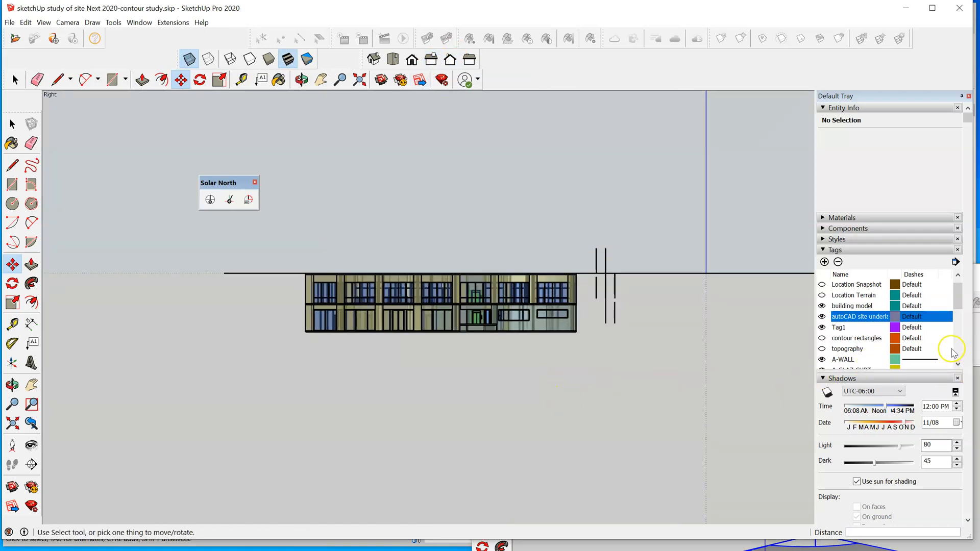
mouse_move(957, 306)
left_mouse_down()
mouse_move(962, 353)
mouse_move(962, 306)
left_mouse_up()
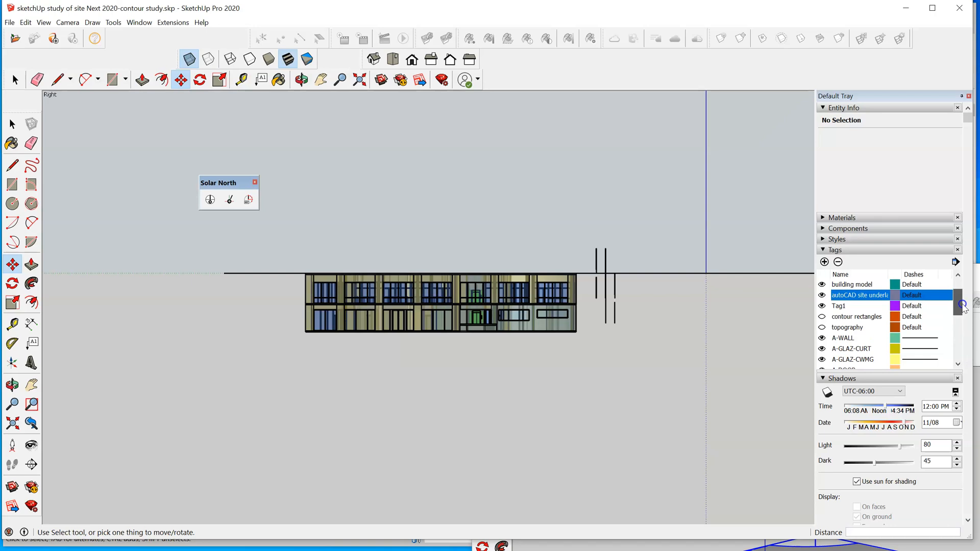
left_click(821, 327)
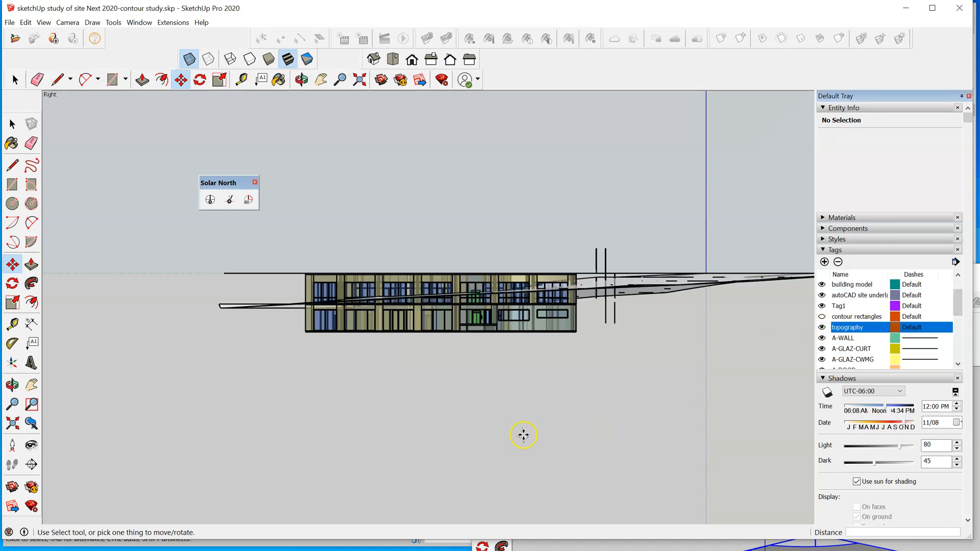
scroll(383, 368, "up", 1)
middle_click_drag(413, 371, 444, 403)
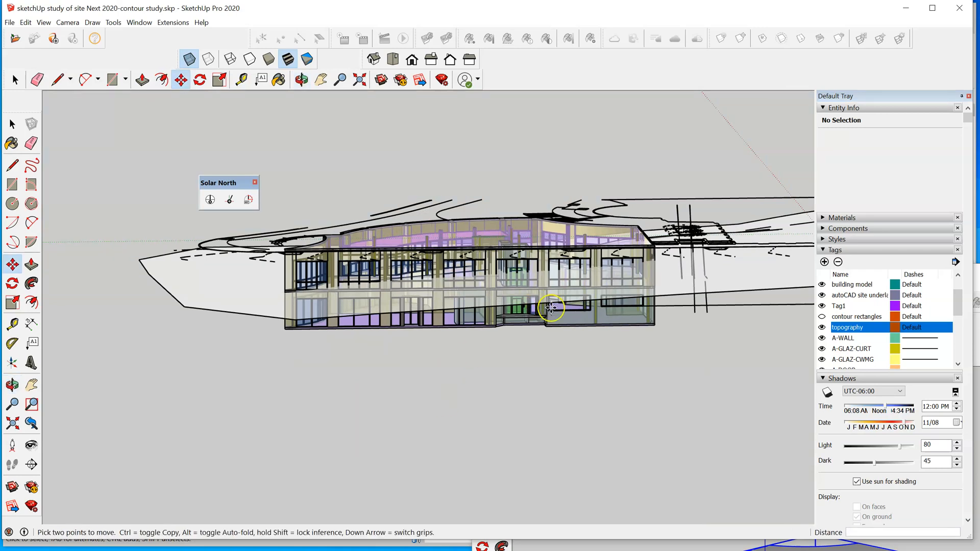
scroll(544, 318, "up", 2)
scroll(579, 273, "down", 2)
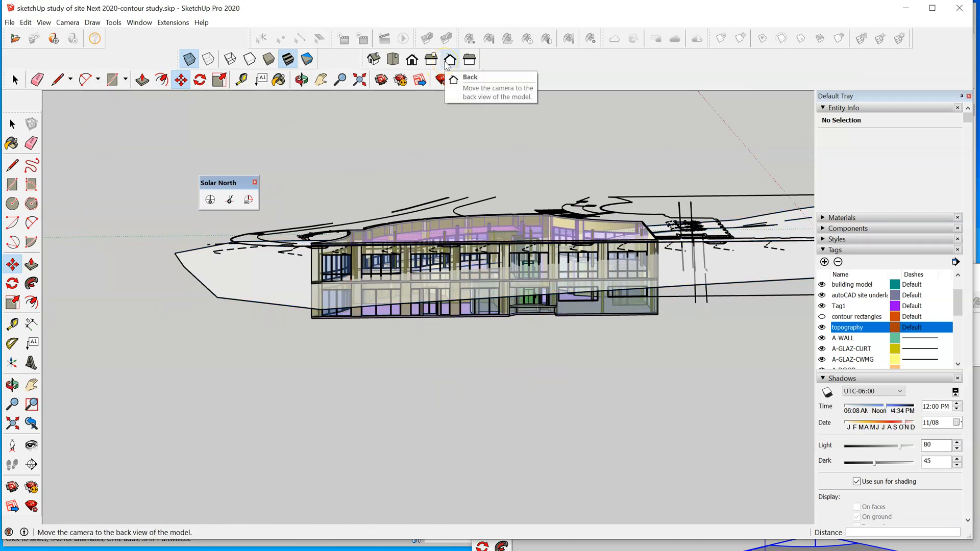
In the right view, raise the building about 17' along the blue axis so its base sits at the topography
left_click(431, 60)
scroll(600, 385, "up", 2)
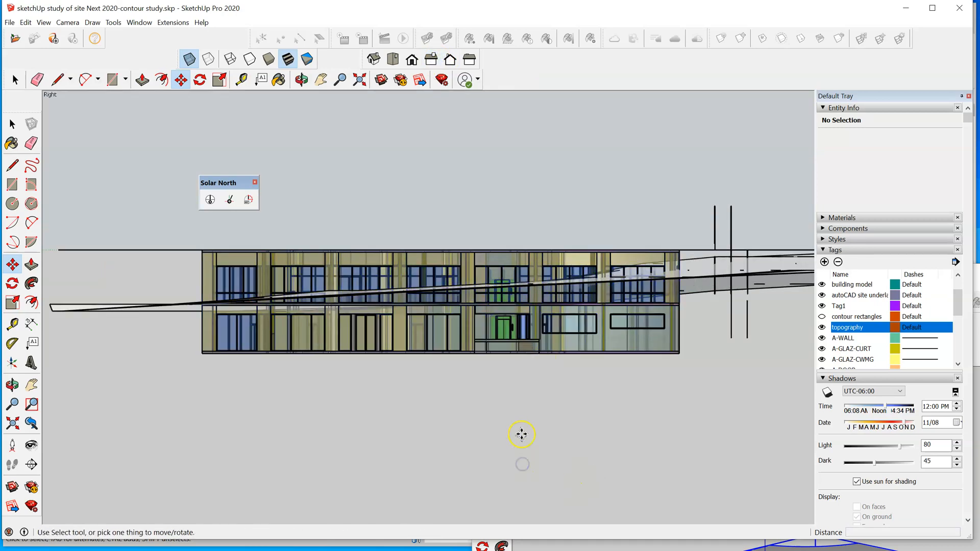
left_click(12, 124)
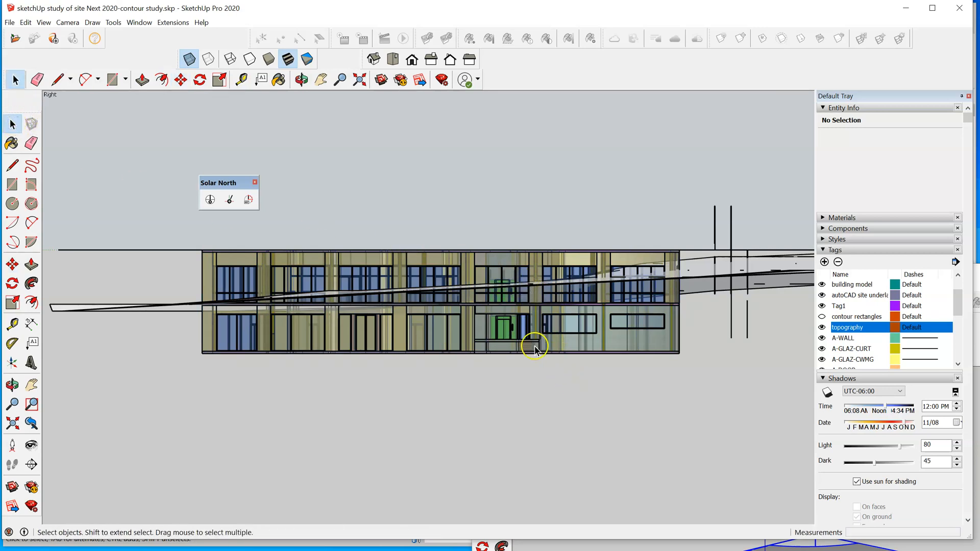
left_click(12, 264)
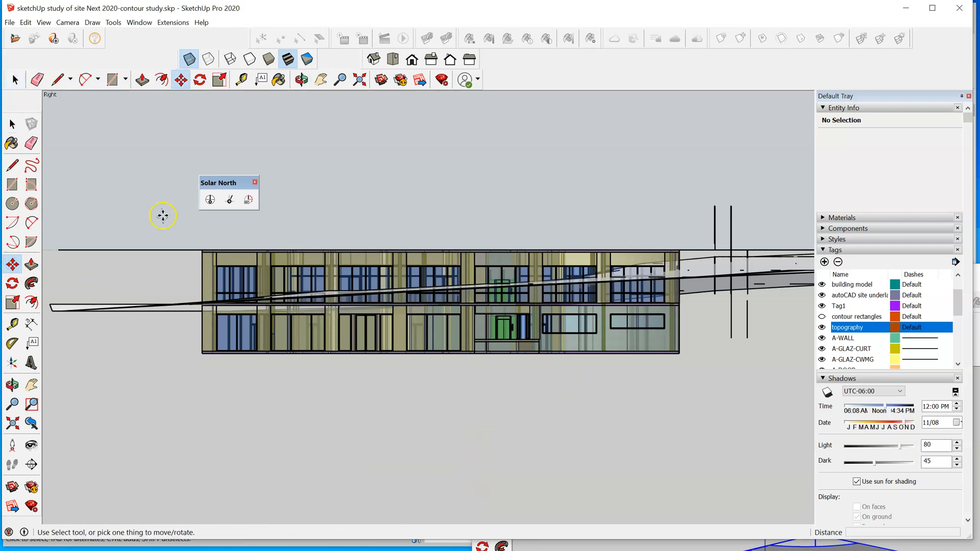
left_click(12, 123)
left_click(484, 328)
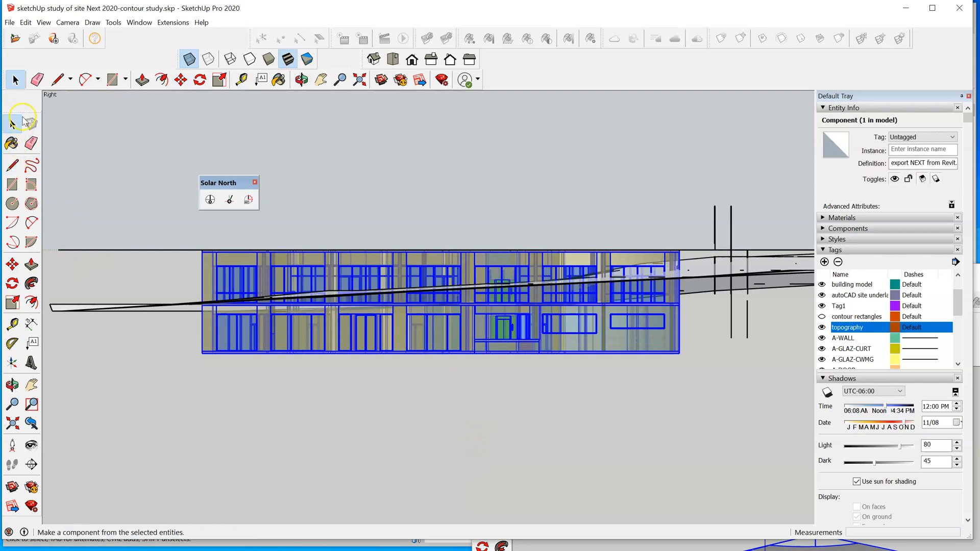
left_click(12, 264)
left_click(355, 429)
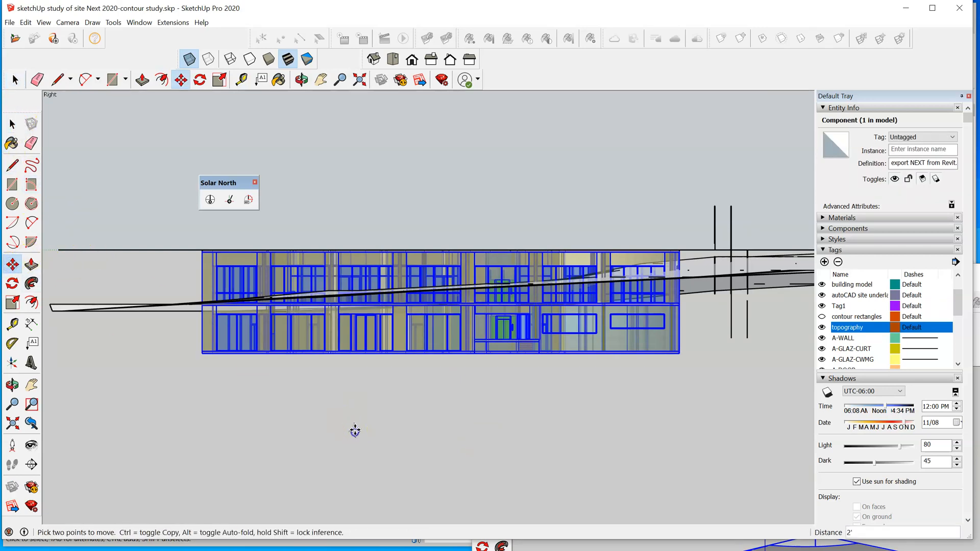
left_click(357, 406)
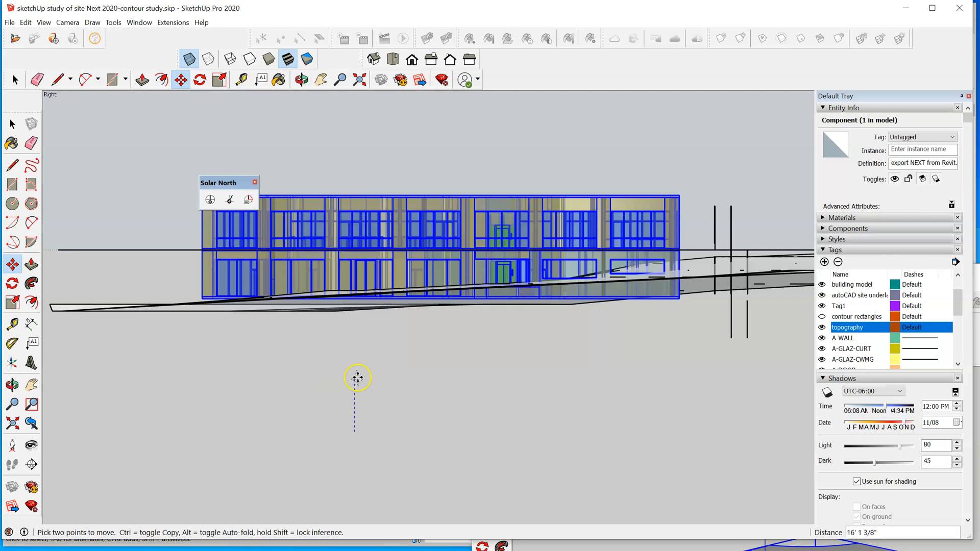
left_click(360, 375)
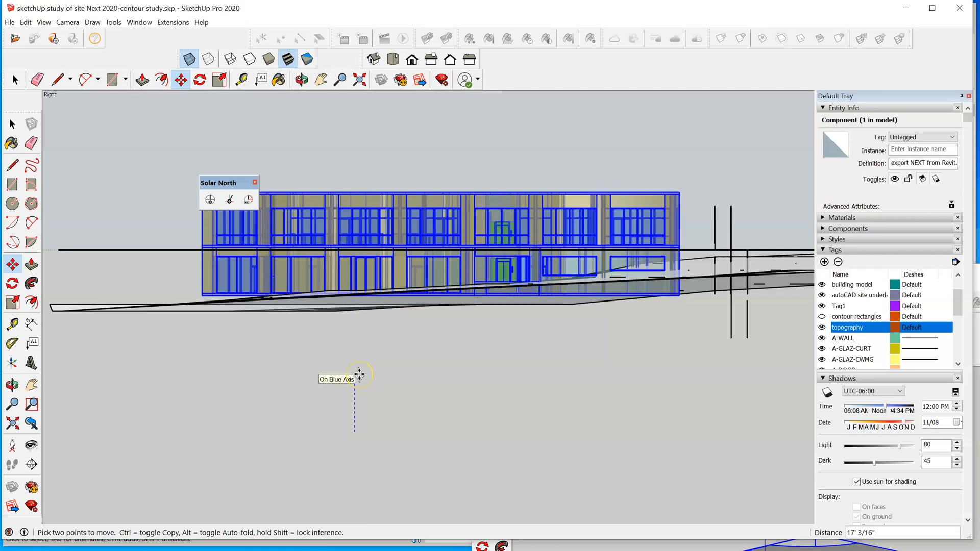
left_click(359, 375)
Turn off the X-ray display and hide the autoCAD site underlay tag
middle_click_drag(286, 356, 410, 414)
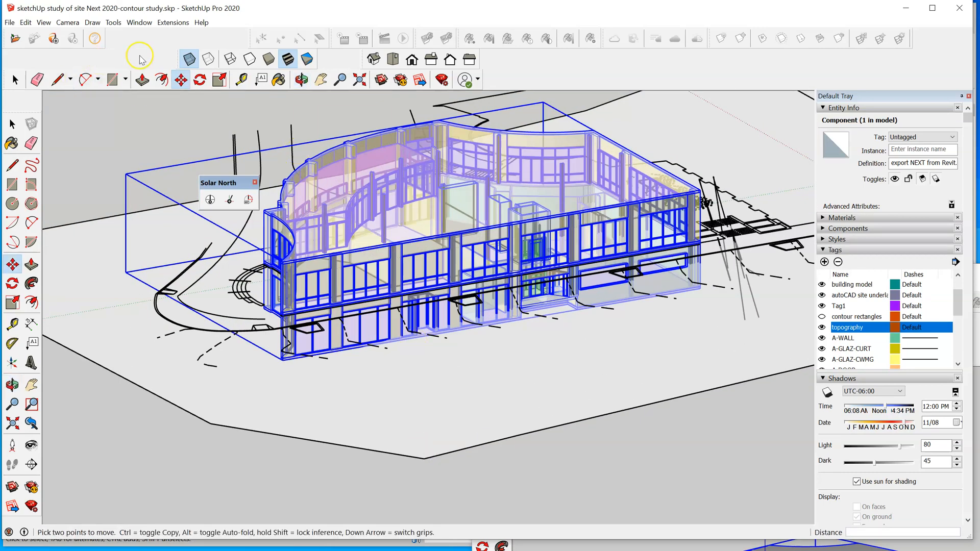
left_click(190, 60)
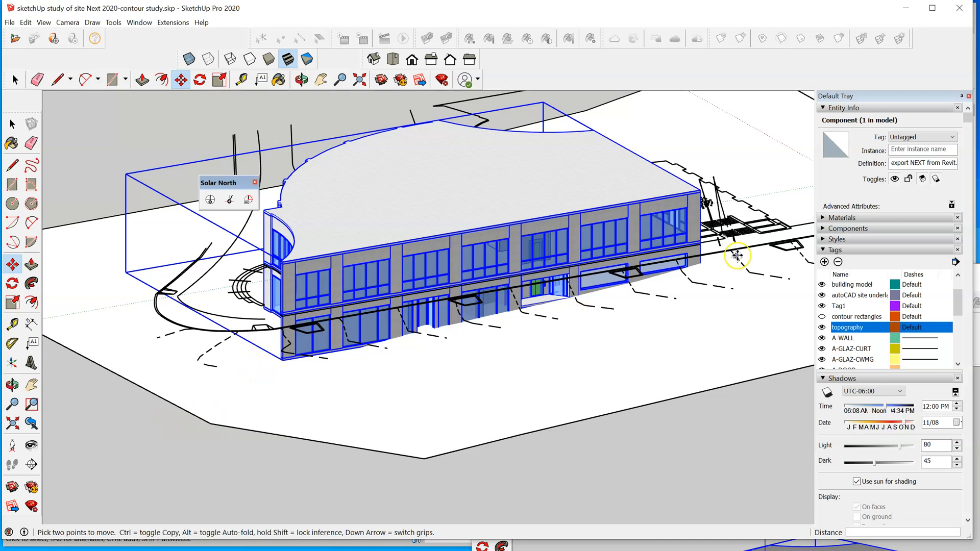
left_click(822, 295)
scroll(372, 343, "down", 4)
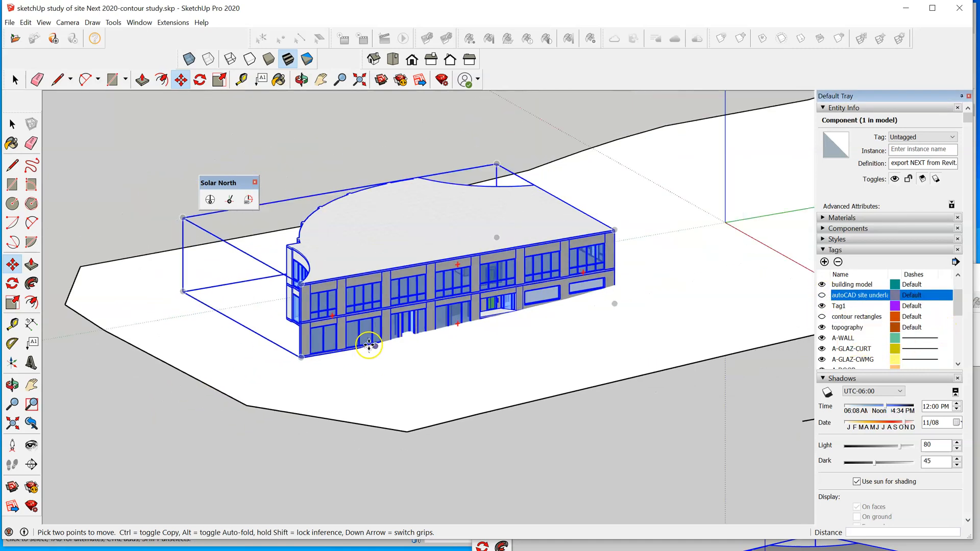
middle_click_drag(317, 425, 451, 444)
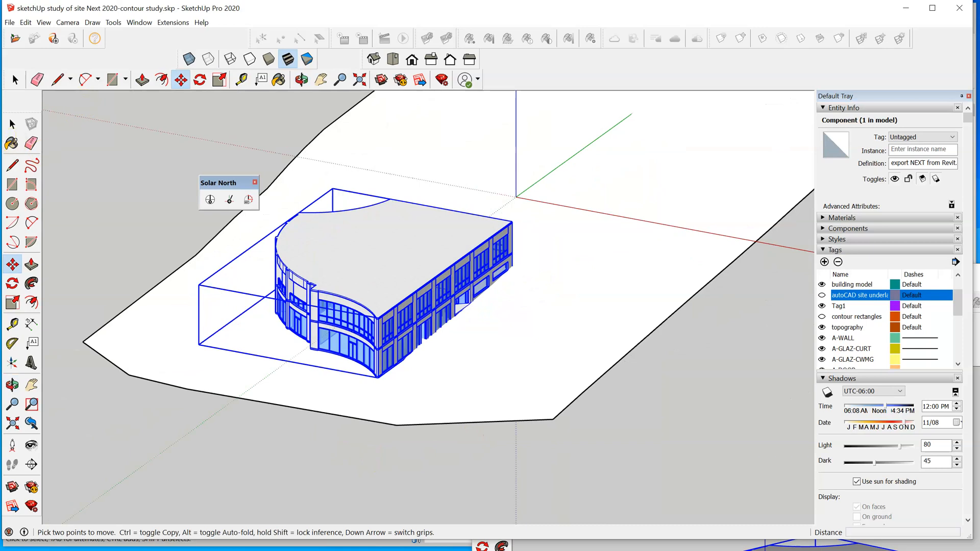
Delete the three edges of the arrow lying beside the topography
left_click(12, 123)
scroll(678, 350, "down", 5)
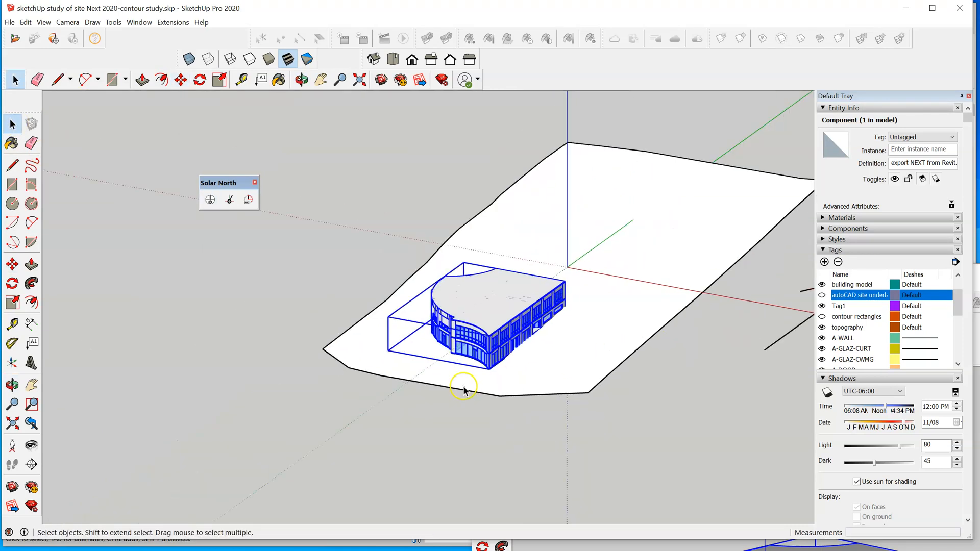
middle_click_drag(470, 390, 356, 399)
scroll(250, 416, "down", 1)
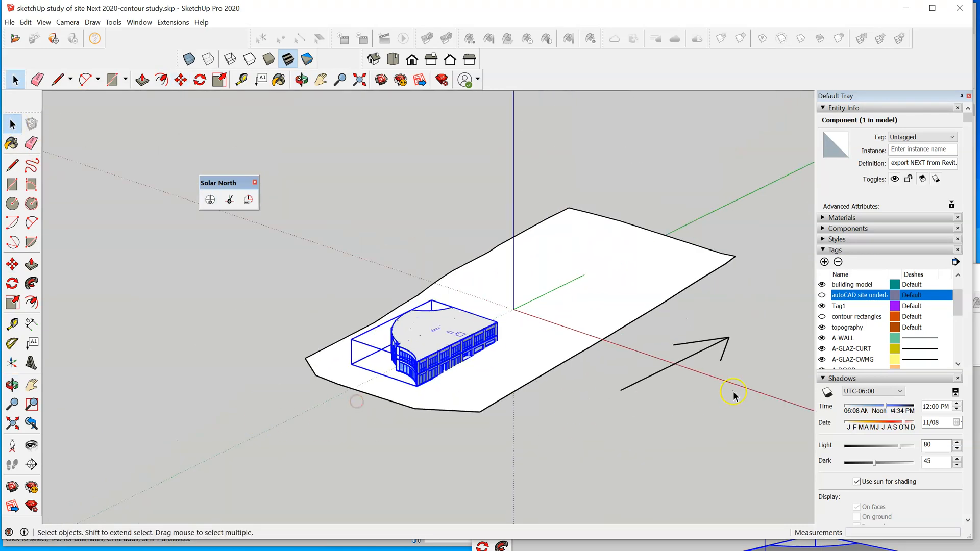
left_click(705, 349)
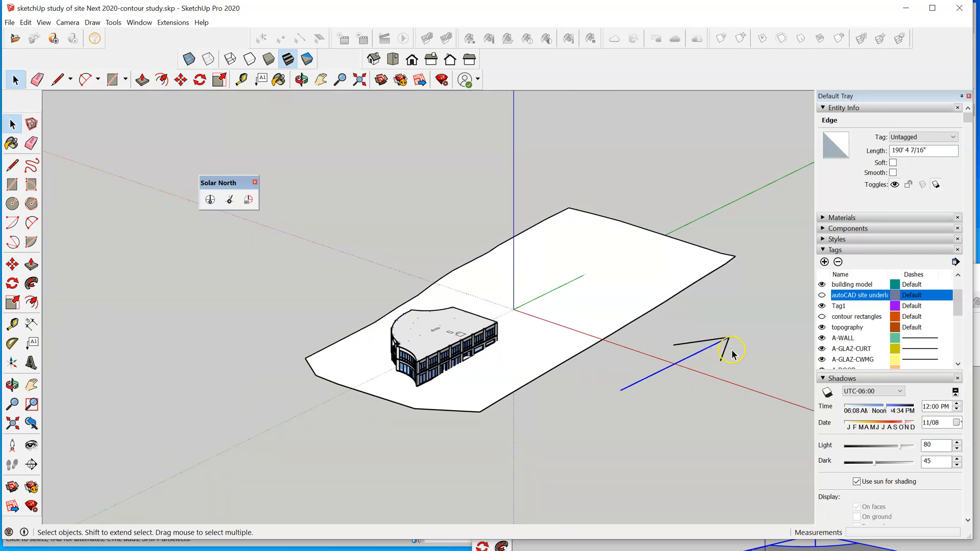
left_click(705, 340, "shift")
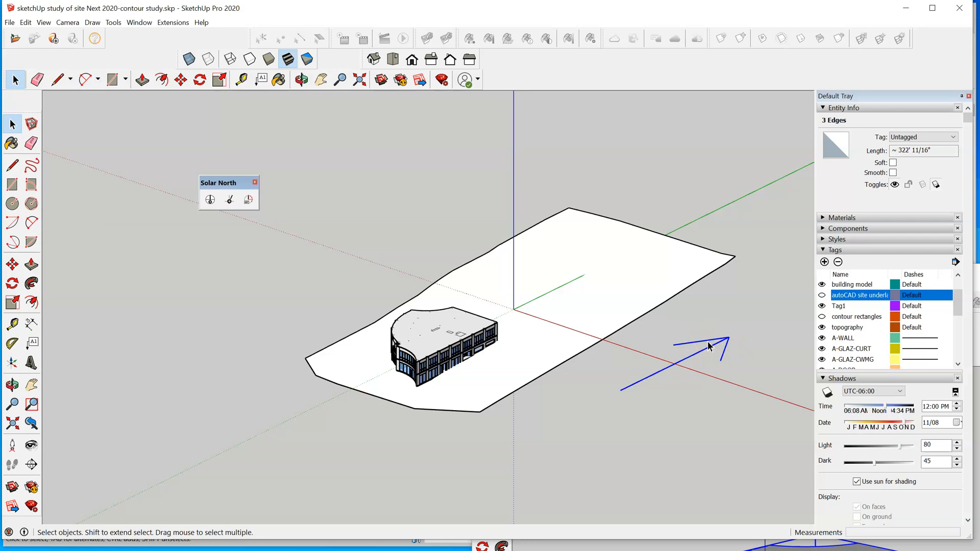
key("Delete")
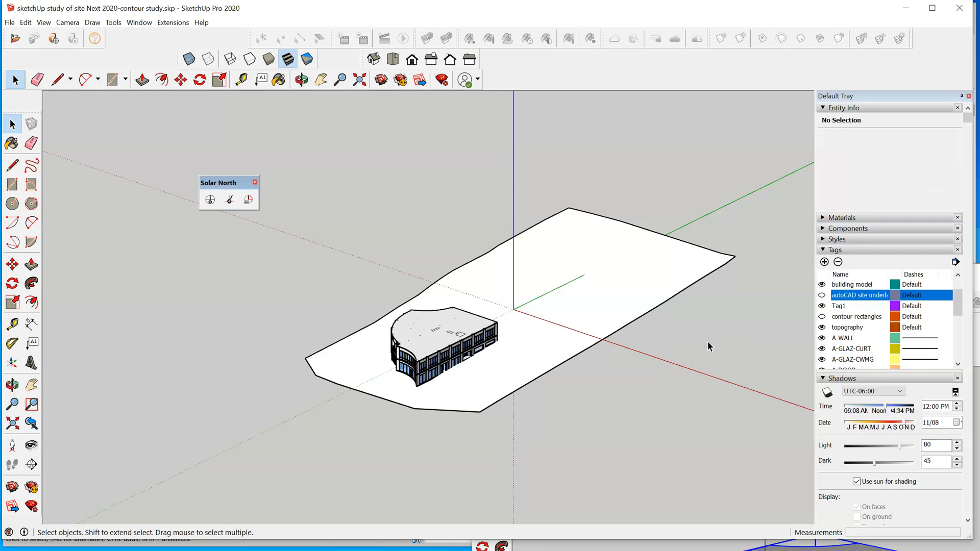
scroll(506, 361, "up", 2)
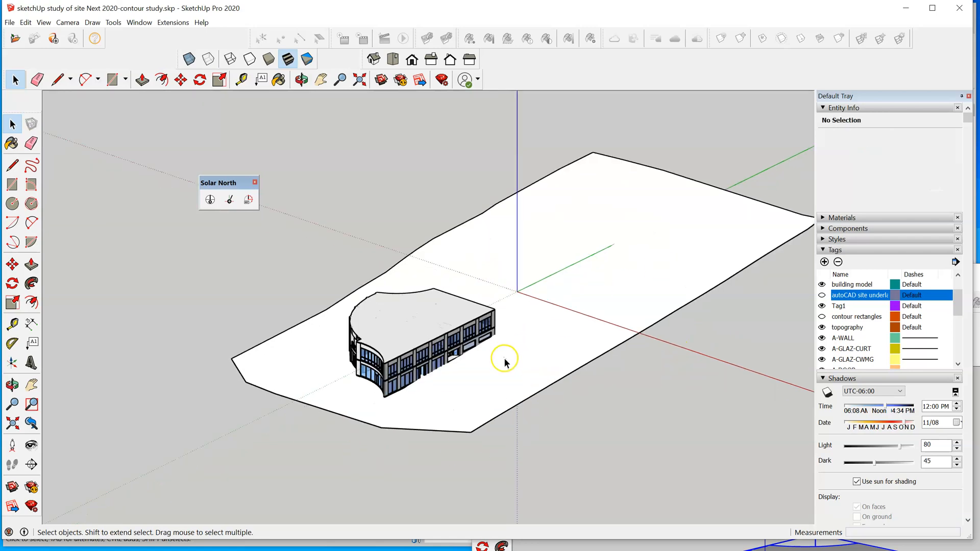
scroll(504, 362, "up", 2)
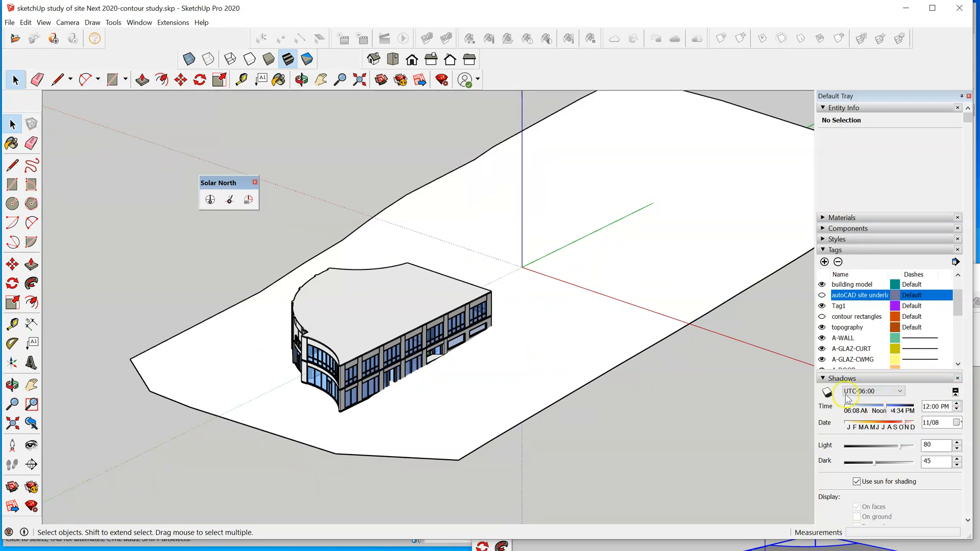
Turn on shadows for the model and shift the shadow time to about 01:53 PM
left_click(827, 392)
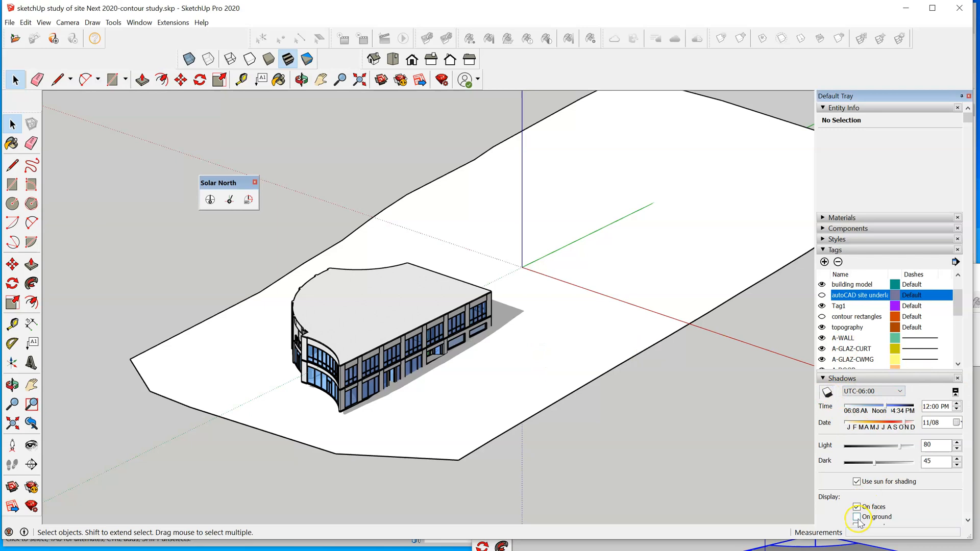
scroll(866, 512, "down", 3)
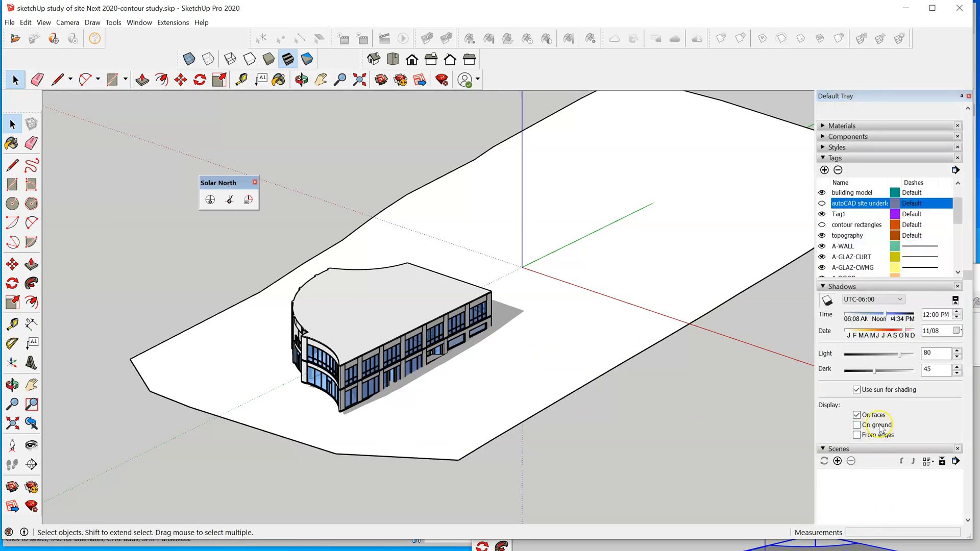
mouse_move(882, 320)
left_mouse_down()
mouse_move(853, 320)
mouse_move(904, 321)
mouse_move(895, 321)
left_mouse_up()
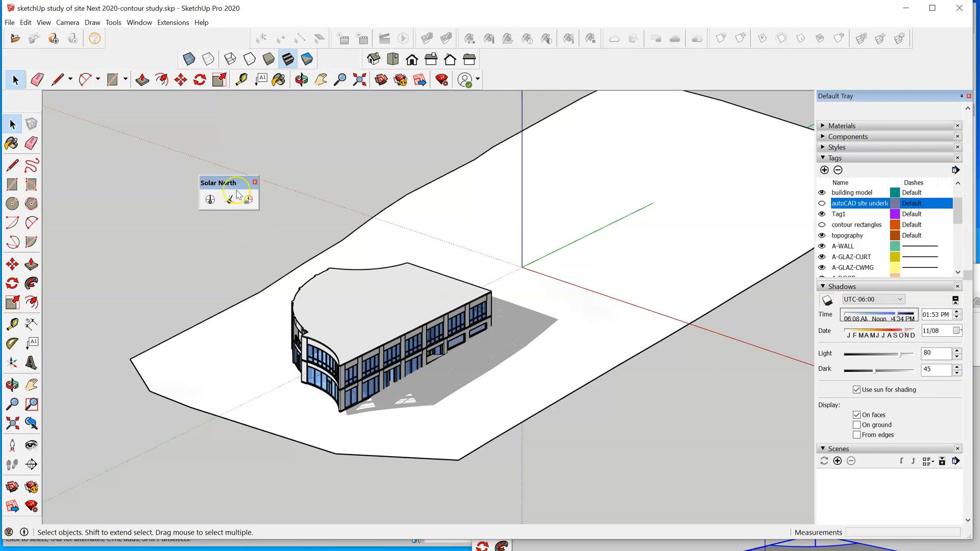
Save the model under the new name "sketchUp study of site Next 2020-material and site FINAL.skp" in the same folder
left_click(9, 23)
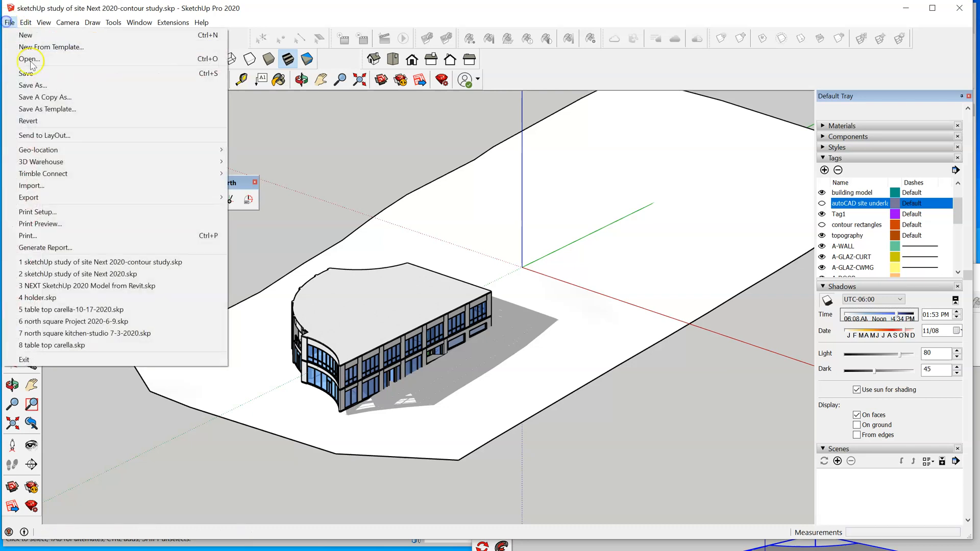
left_click(67, 85)
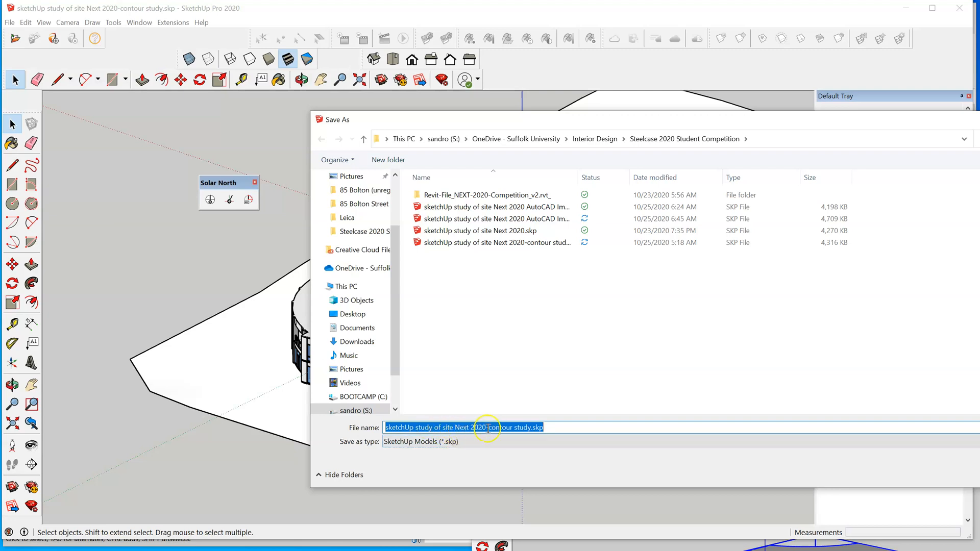
left_click(532, 429)
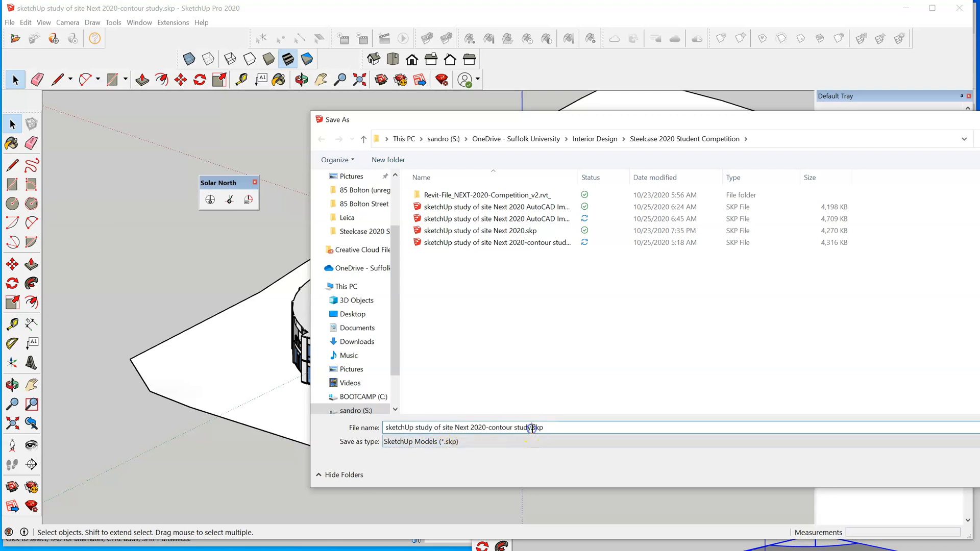
key("BackSpace")
key("BackSpace")
key("BackSpace")
key("BackSpace")
key("BackSpace")
type("fbju")
key("BackSpace")
key("BackSpace")
key("BackSpace")
key("BackSpace")
key("BackSpace")
key("BackSpace")
key("BackSpace")
key("BackSpace")
key("BackSpace")
key("BackSpace")
key("BackSpace")
key("BackSpace")
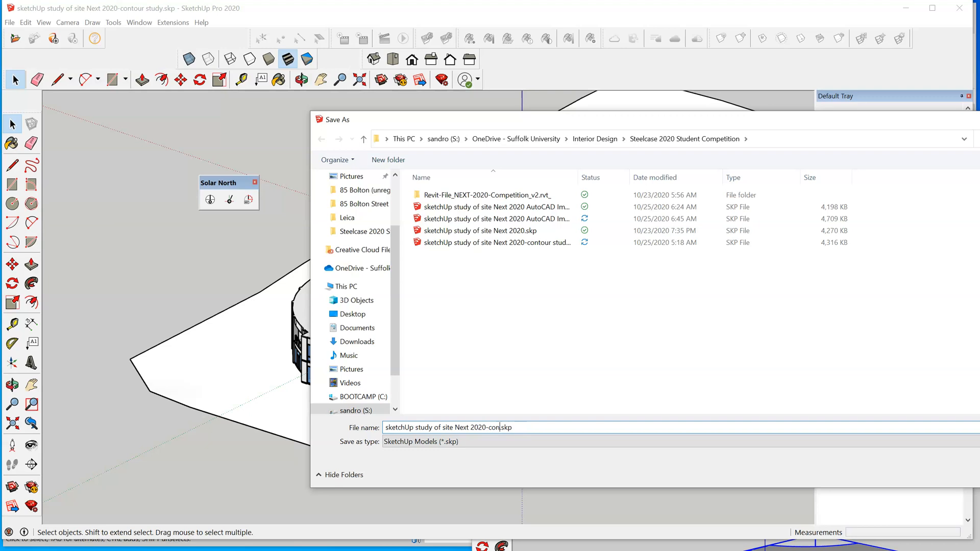
type("material and site FINAL")
key("Return")
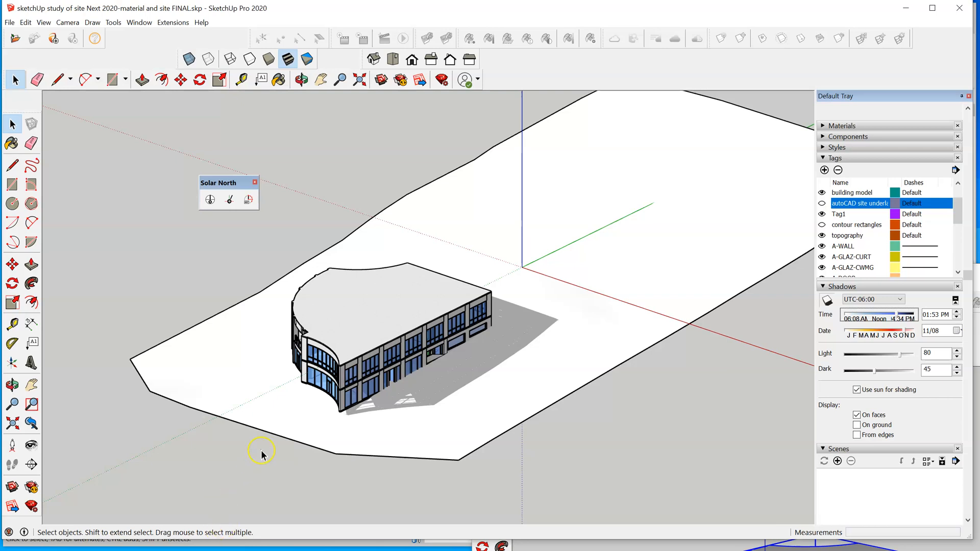
Add a scene of the current view, framed to show the whole site with the building
scroll(257, 365, "down", 2)
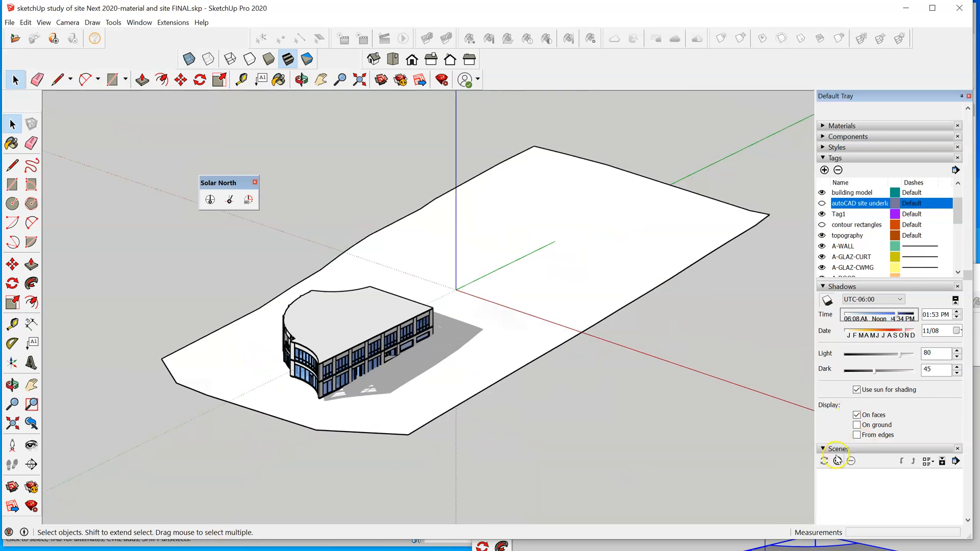
scroll(839, 462, "up", 1)
left_click(837, 473)
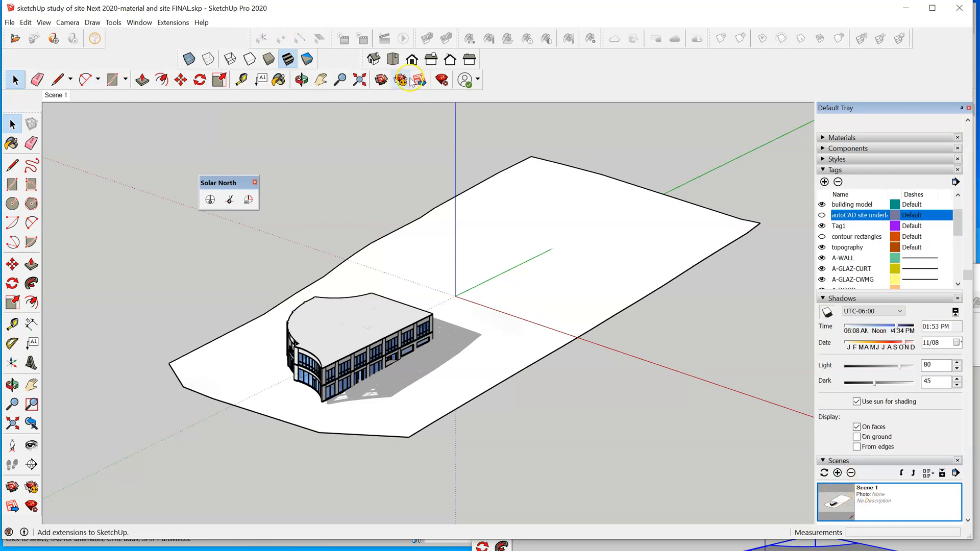
Switch to the standard isometric view, add a second scene from it and rename that scene "isometric"
left_click(373, 59)
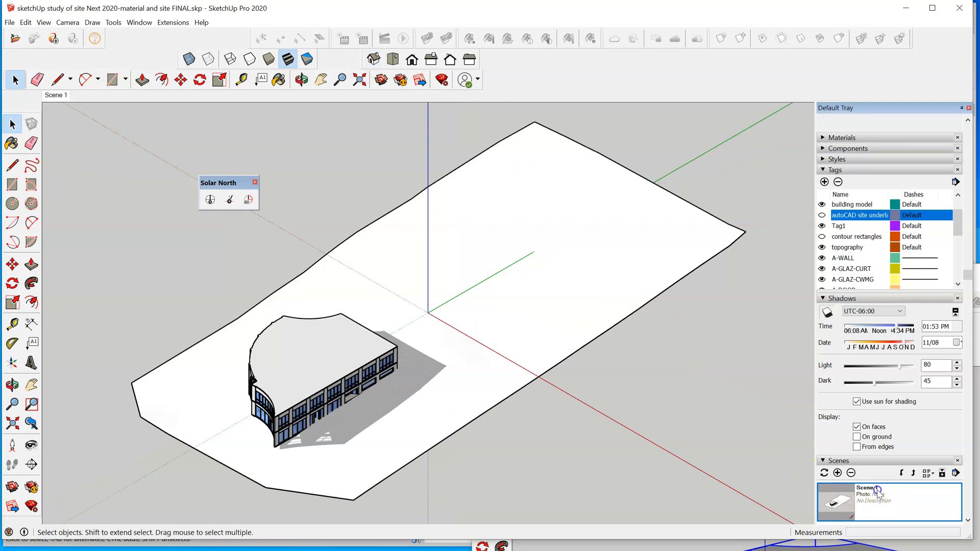
left_click(838, 473)
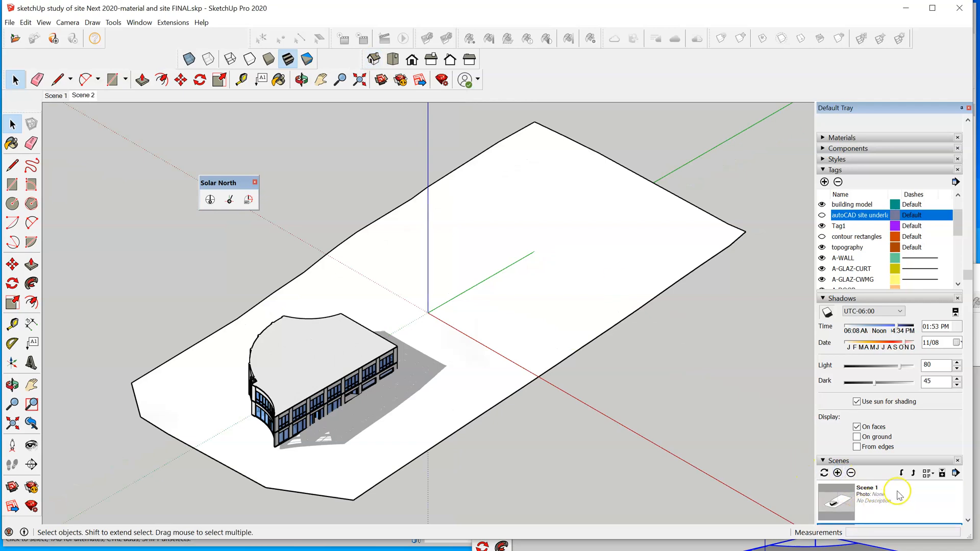
scroll(872, 492, "down", 3)
double_click(872, 439)
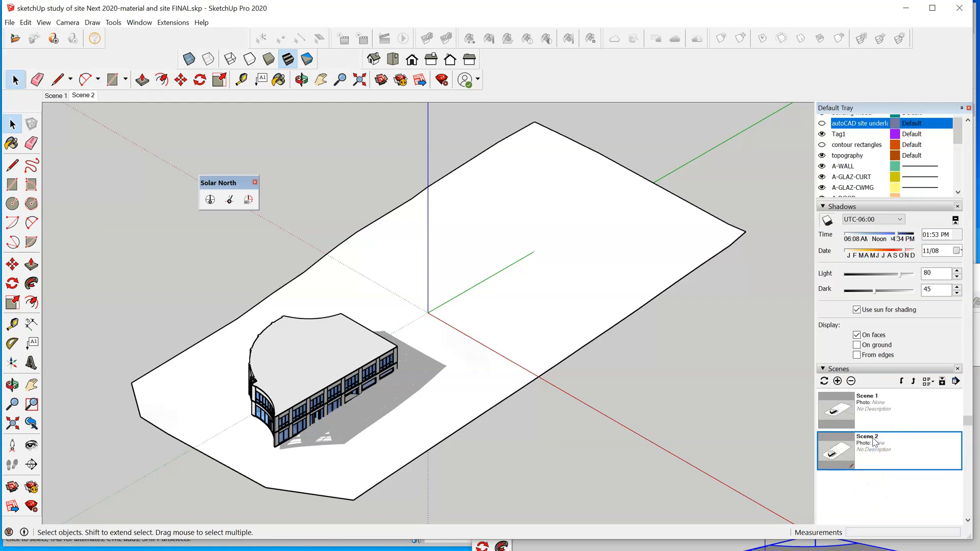
right_click(836, 450)
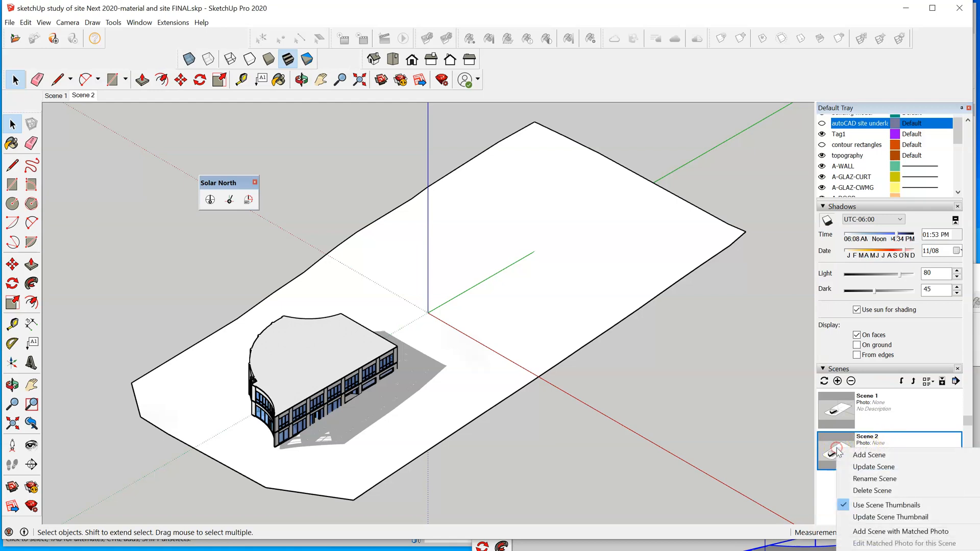
left_click(896, 479)
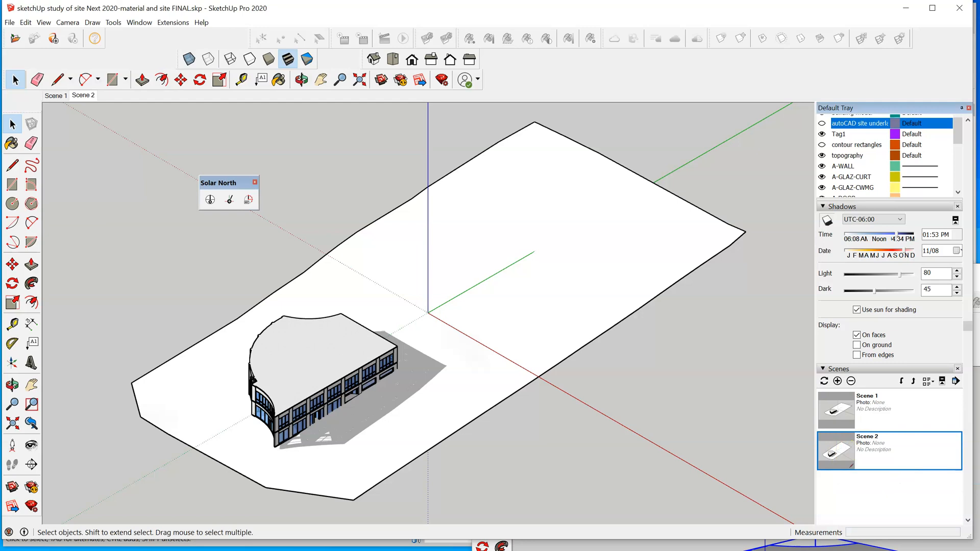
type("isometric")
key("Return")
Place a horizontal section plane through the building and site, keeping its default name and symbol and suppressing future naming prompts
scroll(732, 257, "down", 3)
scroll(517, 447, "up", 3)
middle_click_drag(535, 442, 492, 426)
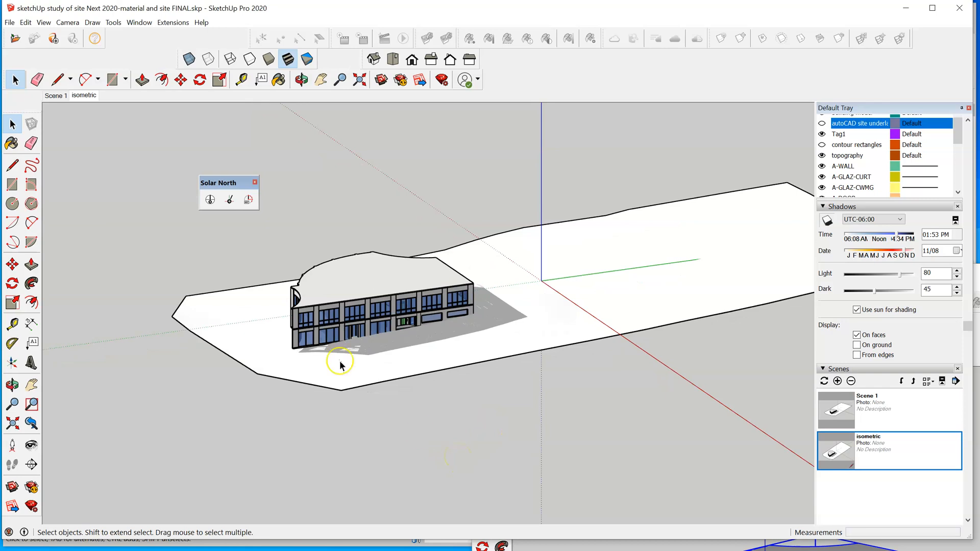
scroll(306, 466, "down", 2)
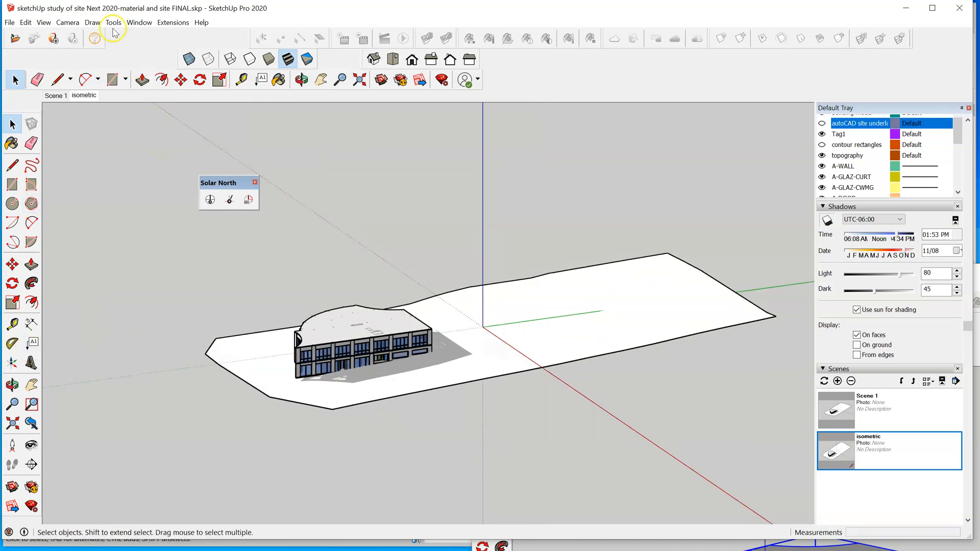
scroll(333, 381, "down", 2)
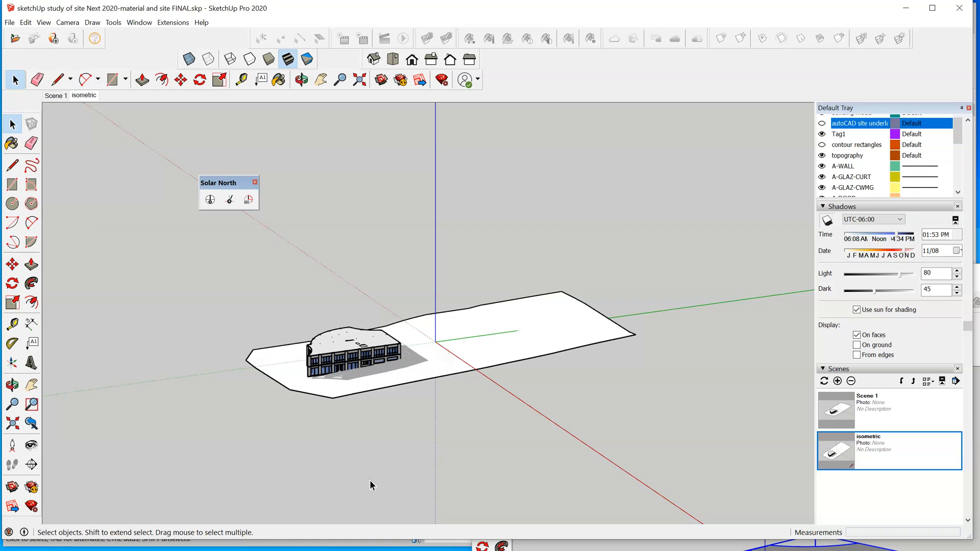
left_click(137, 319)
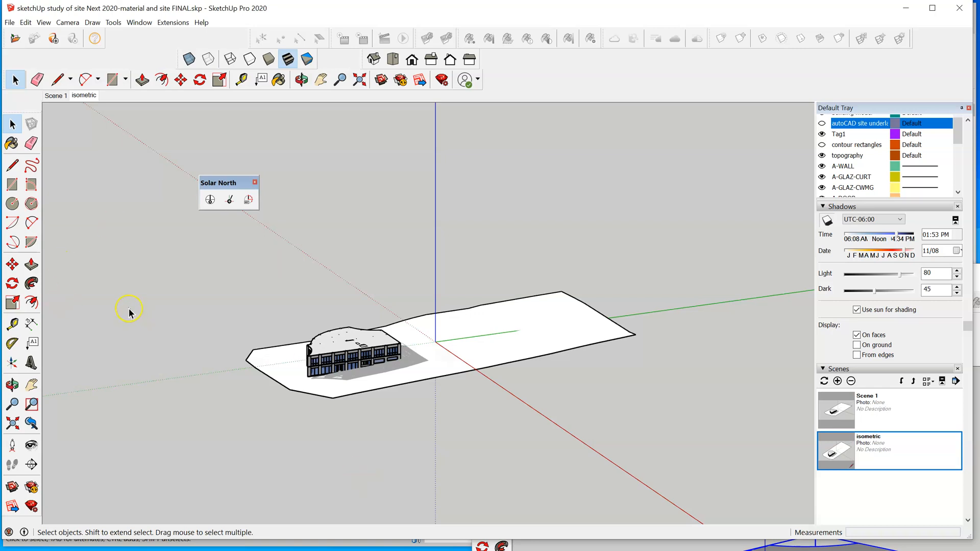
left_click(113, 22)
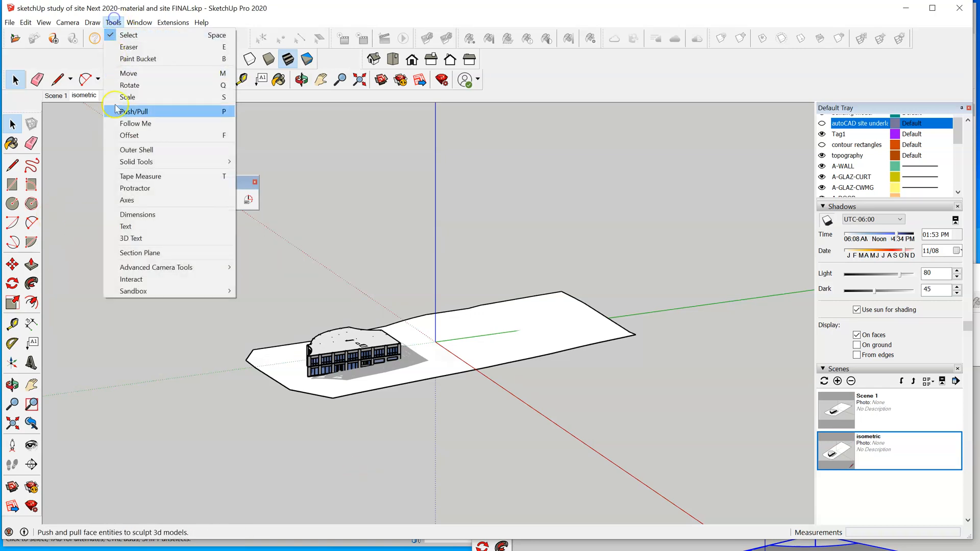
left_click(174, 252)
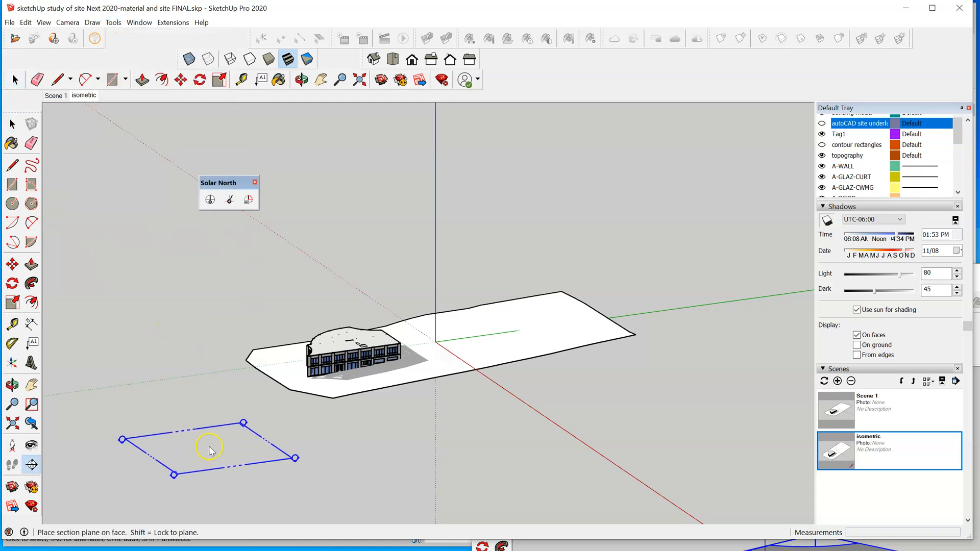
left_click(199, 408)
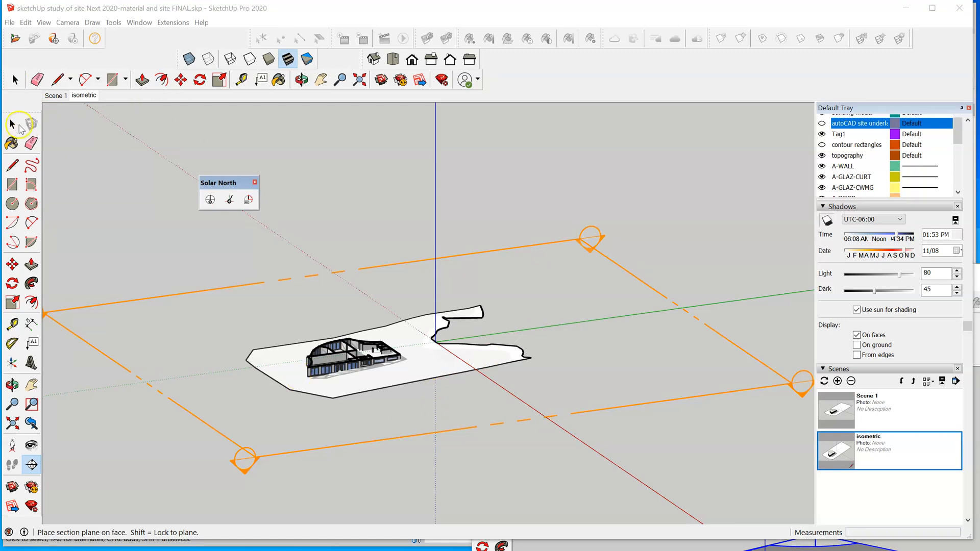
left_click_drag(1, 326, 517, 117)
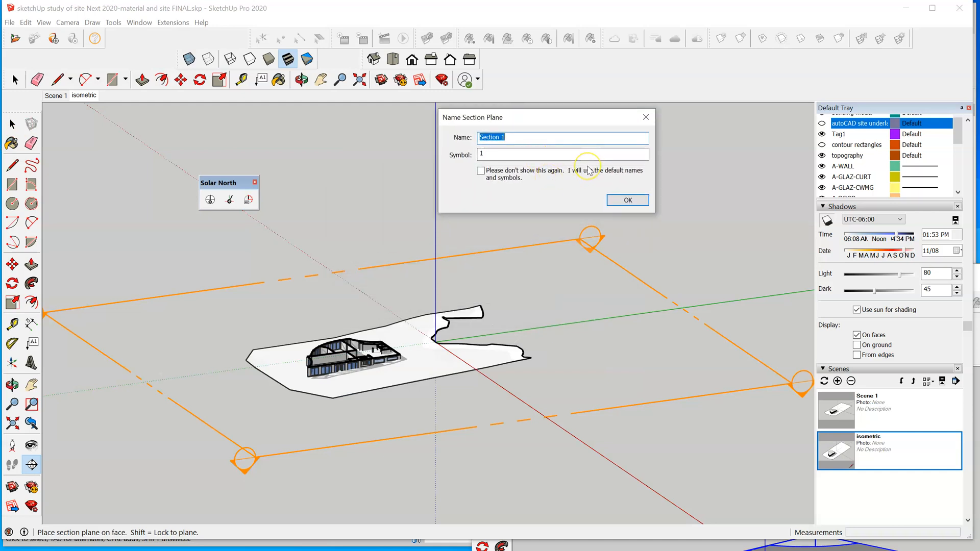
left_click(480, 170)
left_click(628, 200)
Move the section plane down along the blue axis by about 10' 2" so it cuts lower through the building's walls
scroll(387, 444, "up", 3)
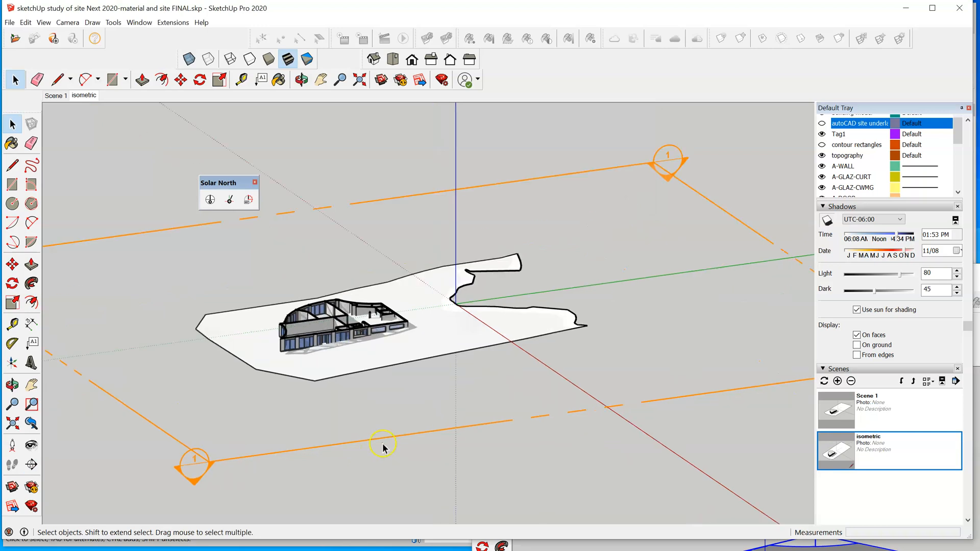
left_click(429, 432)
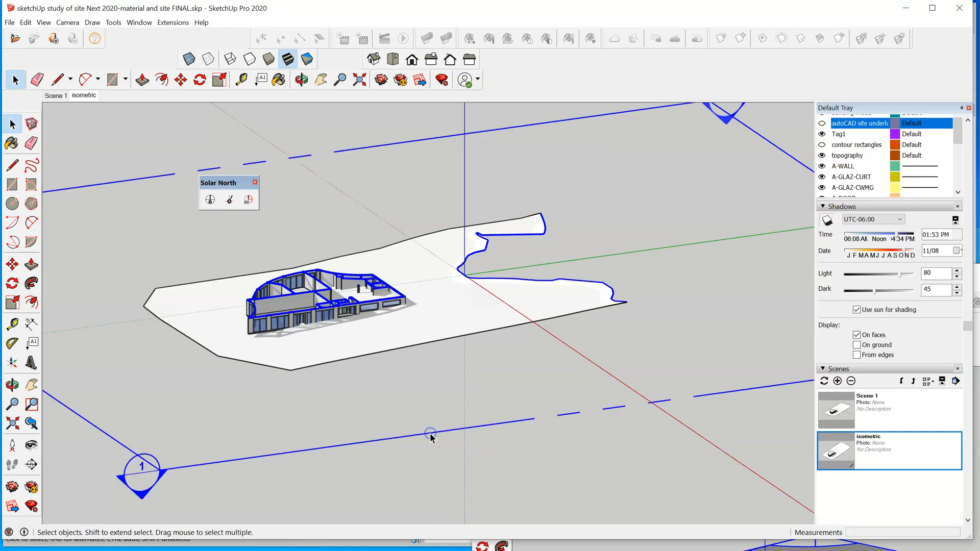
scroll(459, 408, "down", 3)
left_click(391, 336)
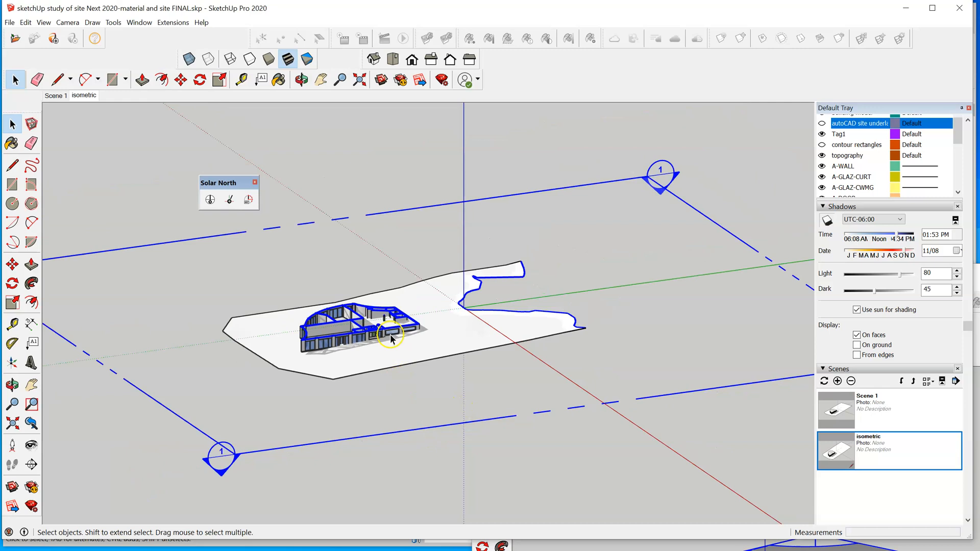
scroll(363, 334, "up", 5)
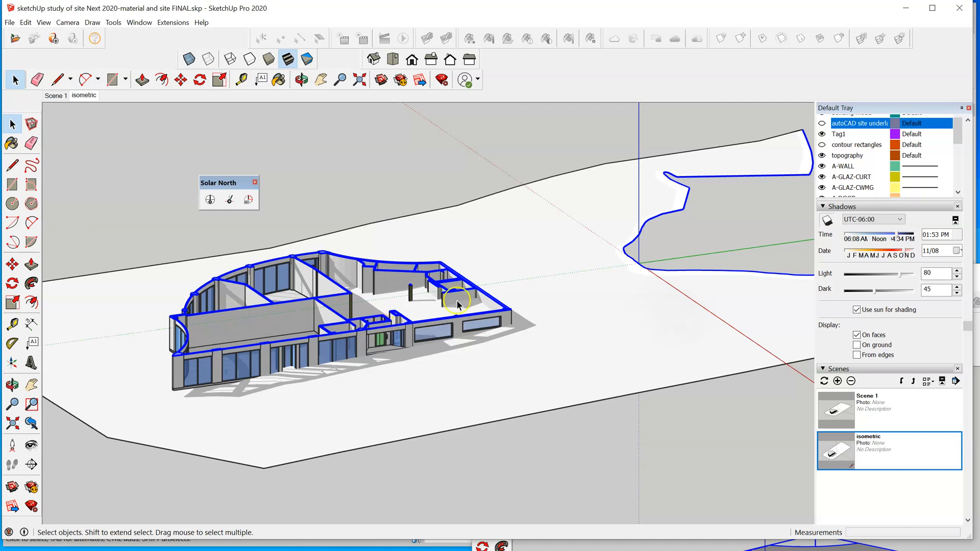
scroll(486, 317, "down", 3)
scroll(454, 273, "down", 3)
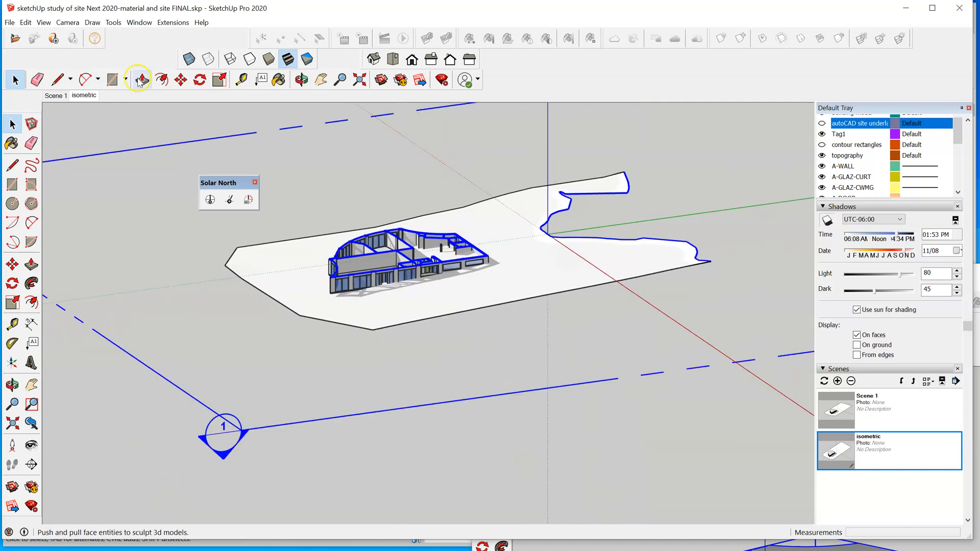
left_click(180, 81)
left_click(427, 459)
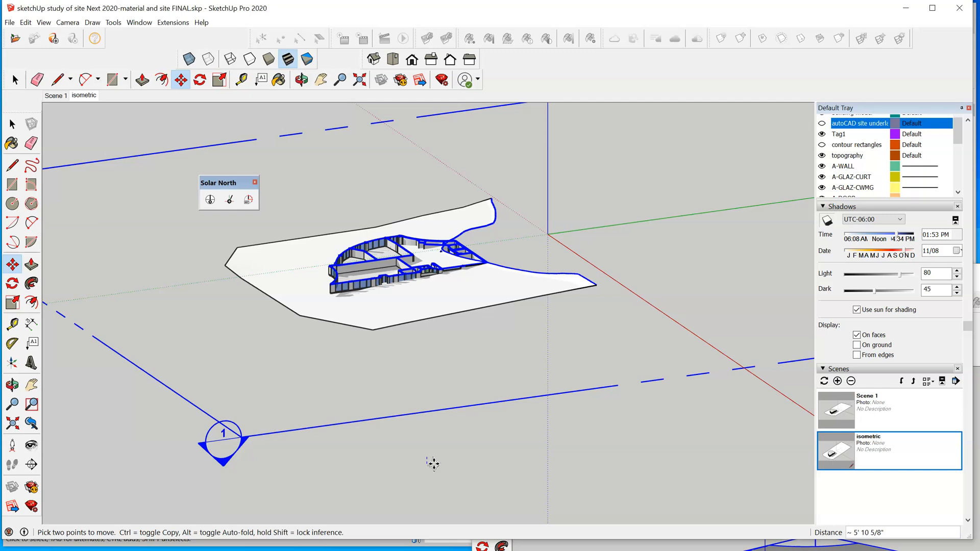
scroll(433, 463, "up", 3)
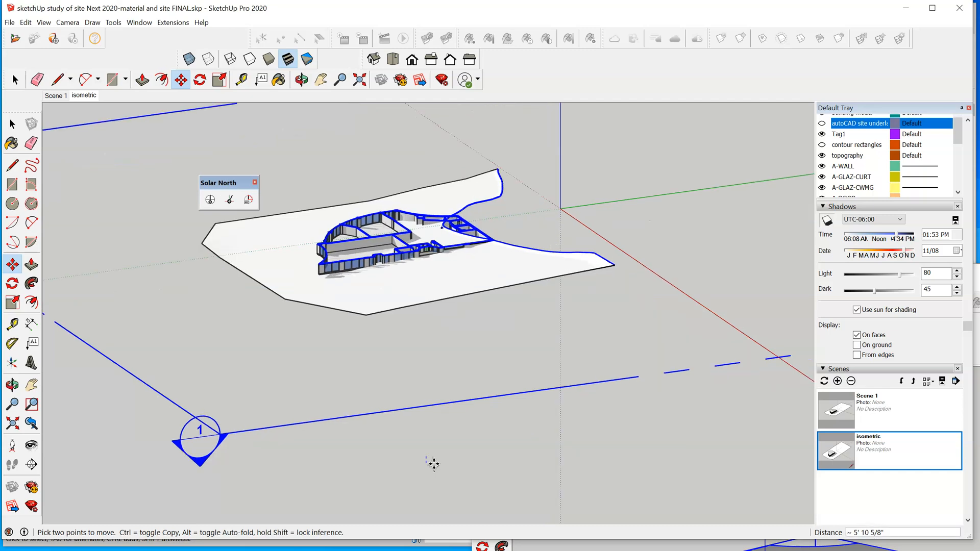
left_click(445, 461)
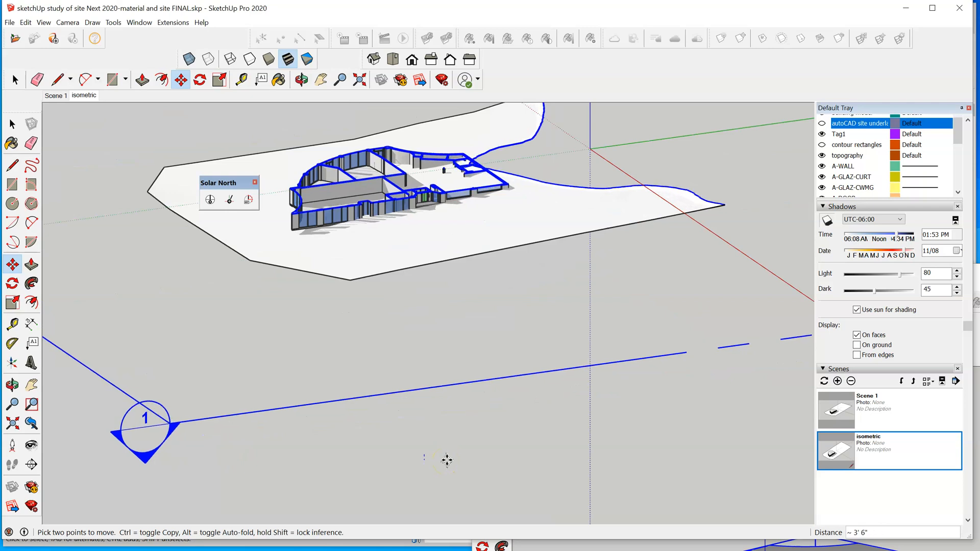
left_click(431, 456)
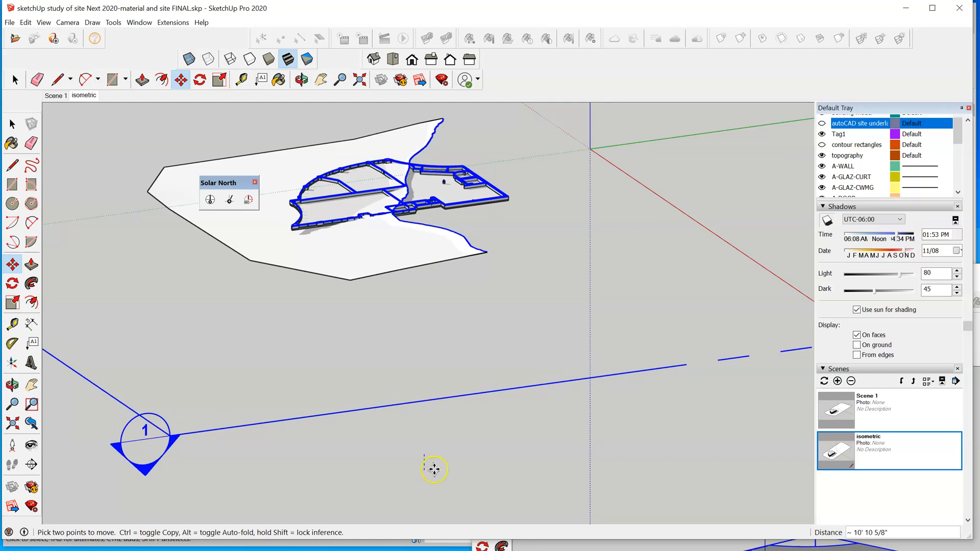
left_click(434, 468)
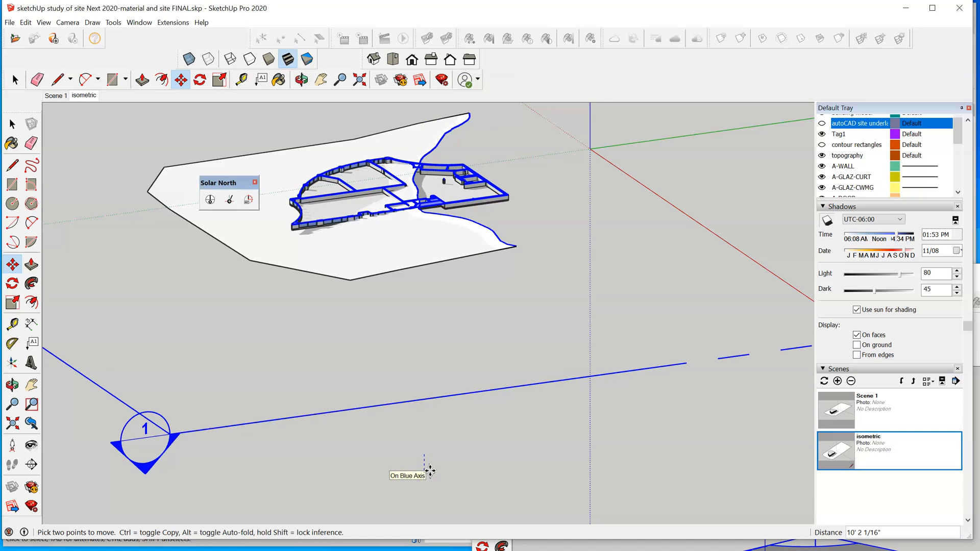
left_click(429, 470)
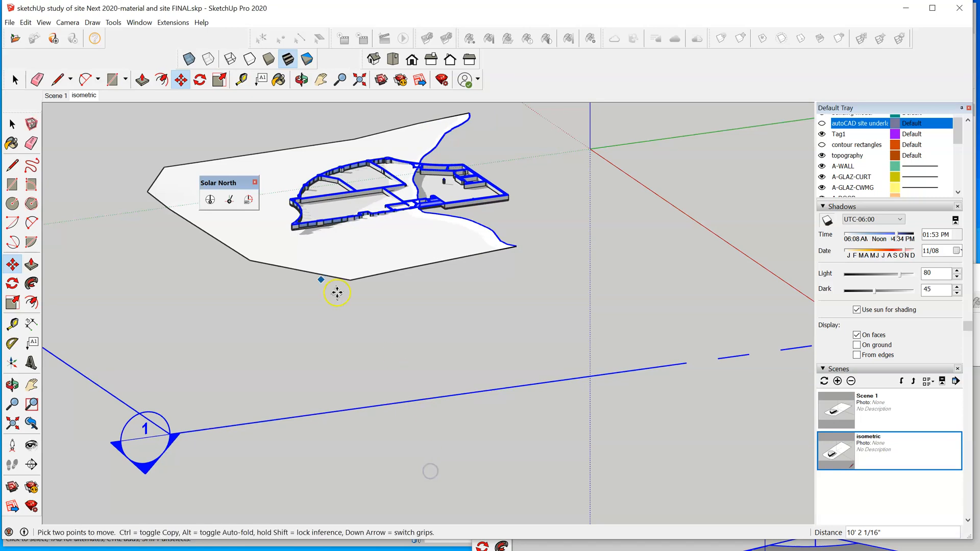
left_click(12, 124)
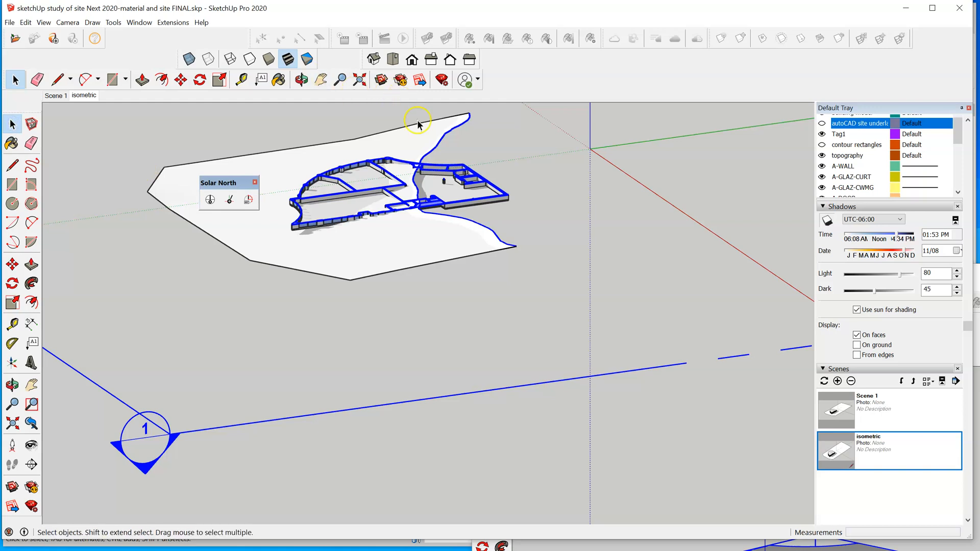
Measure from the building floor up to the section cut at the interior wall
scroll(472, 181, "up", 3)
scroll(472, 181, "up", 2)
scroll(565, 256, "up", 2)
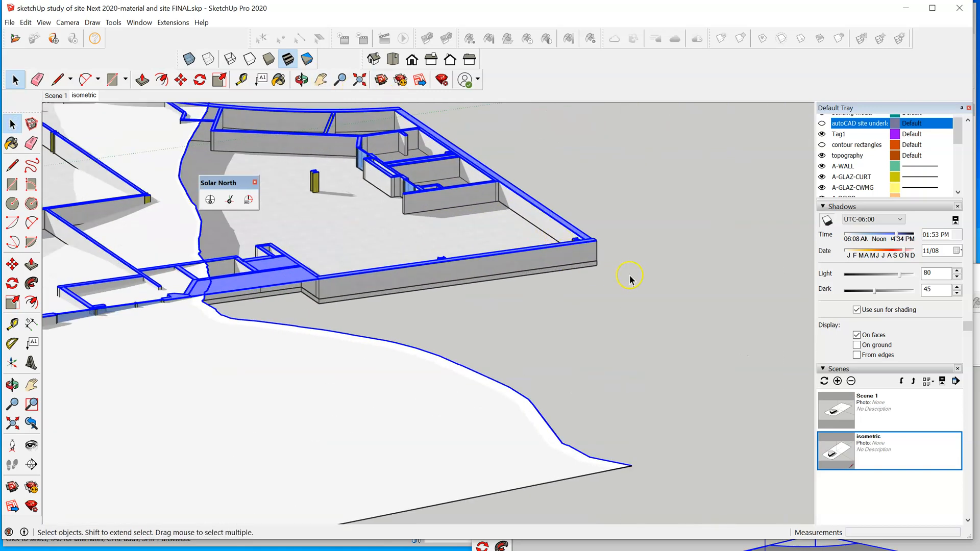
left_click(12, 325)
left_click(506, 205)
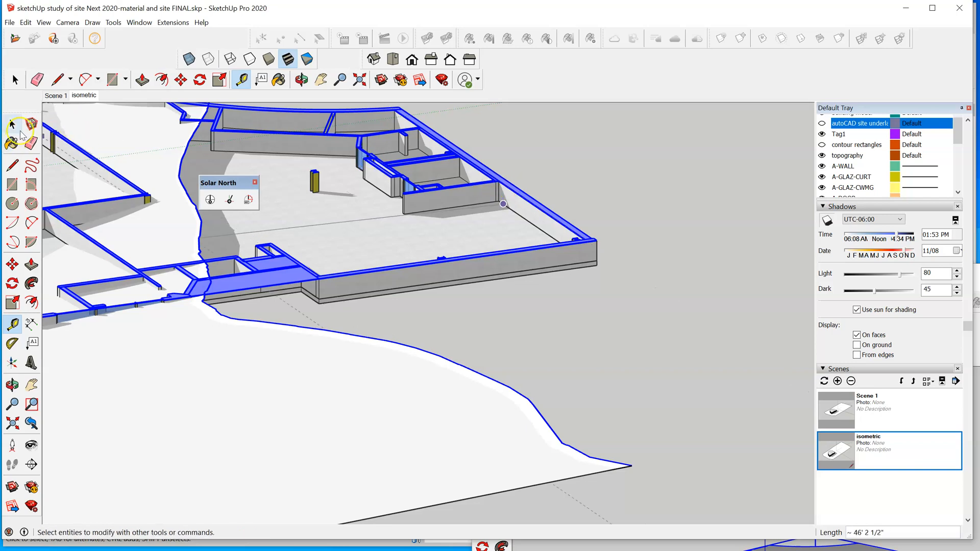
left_click(13, 124)
scroll(592, 245, "down", 5)
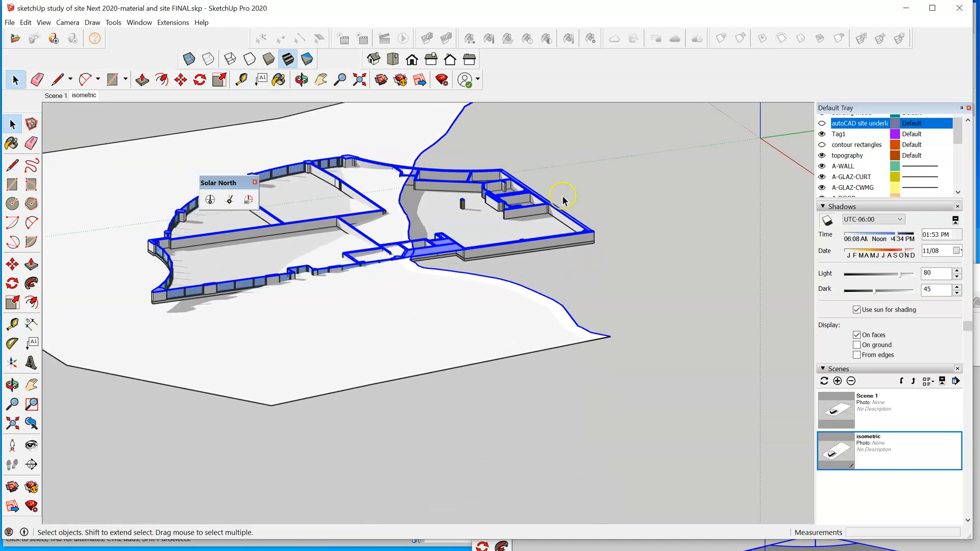
scroll(464, 213, "down", 6)
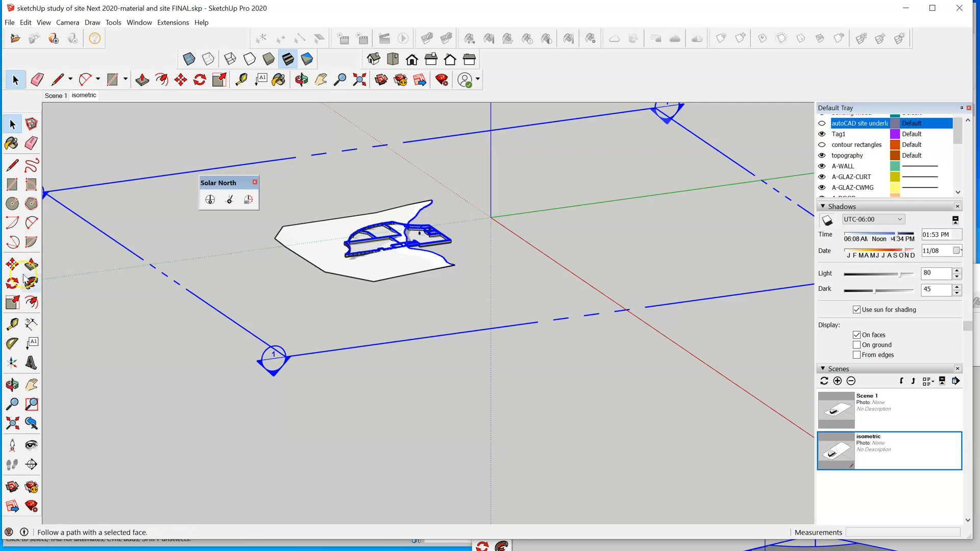
Move the section plane up along the blue axis by 13 11/16"
left_click(12, 264)
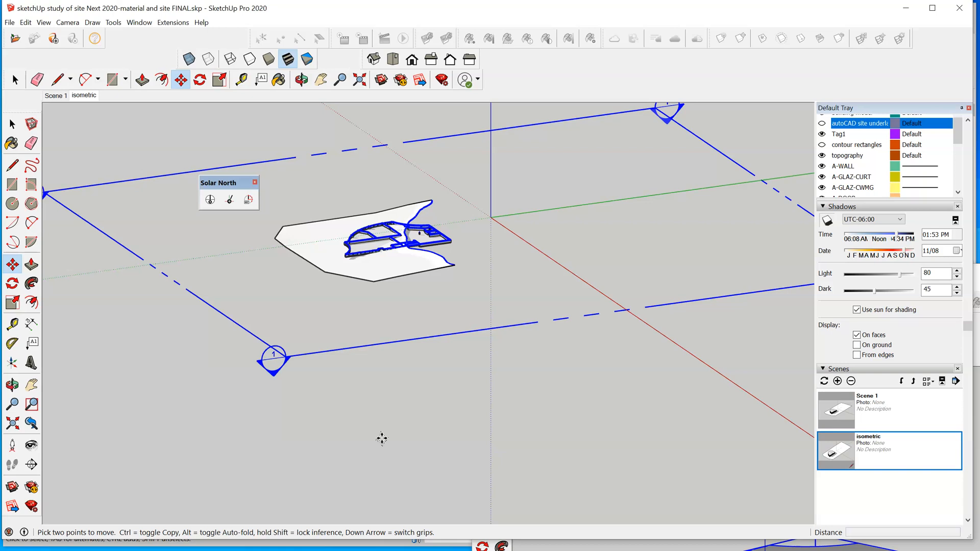
left_click_drag(381, 438, 382, 406)
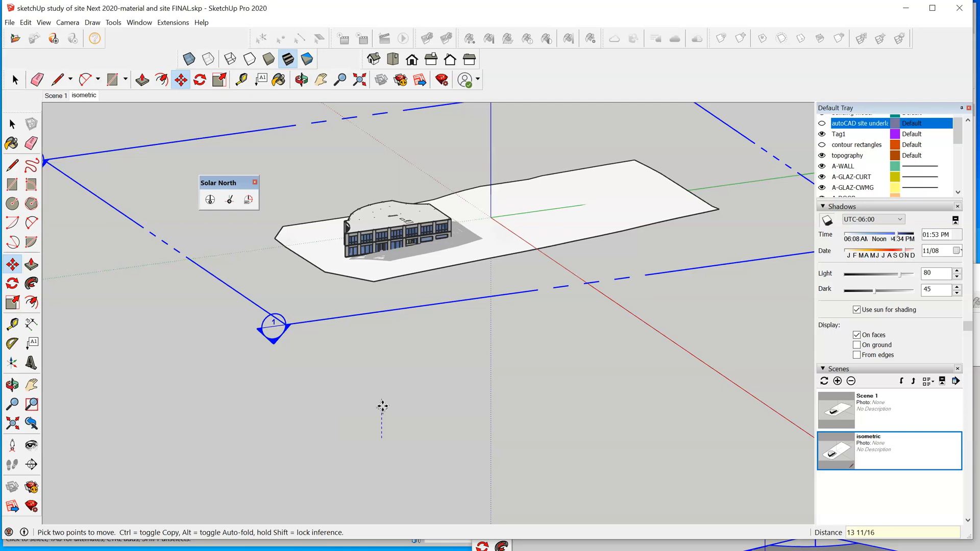
key("Escape")
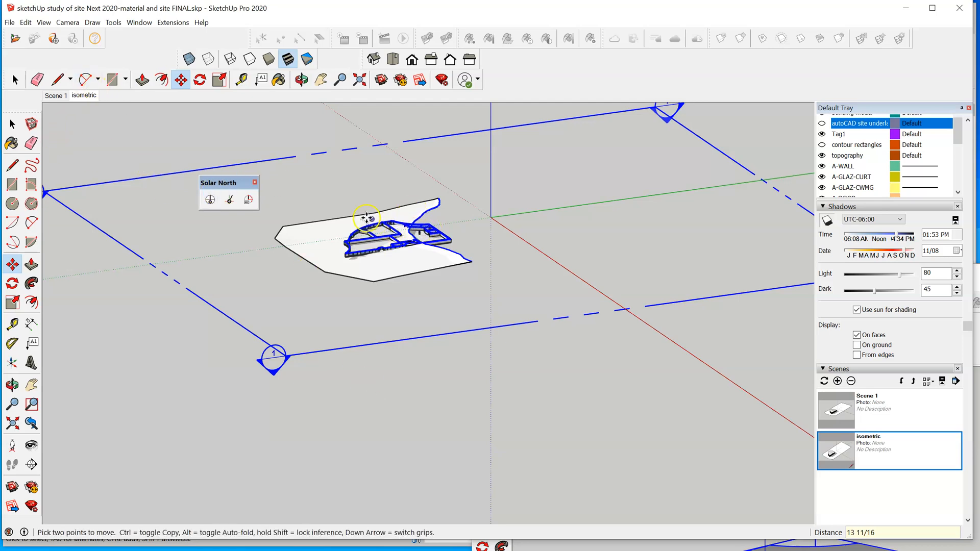
Measure the cut height from the floor to the top of the sectioned wall again
scroll(367, 218, "up", 5)
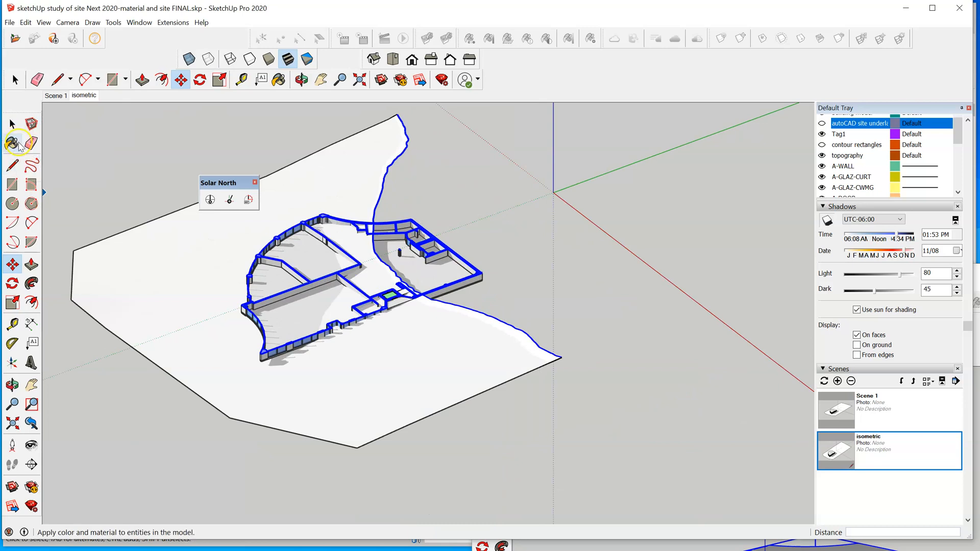
left_click(12, 325)
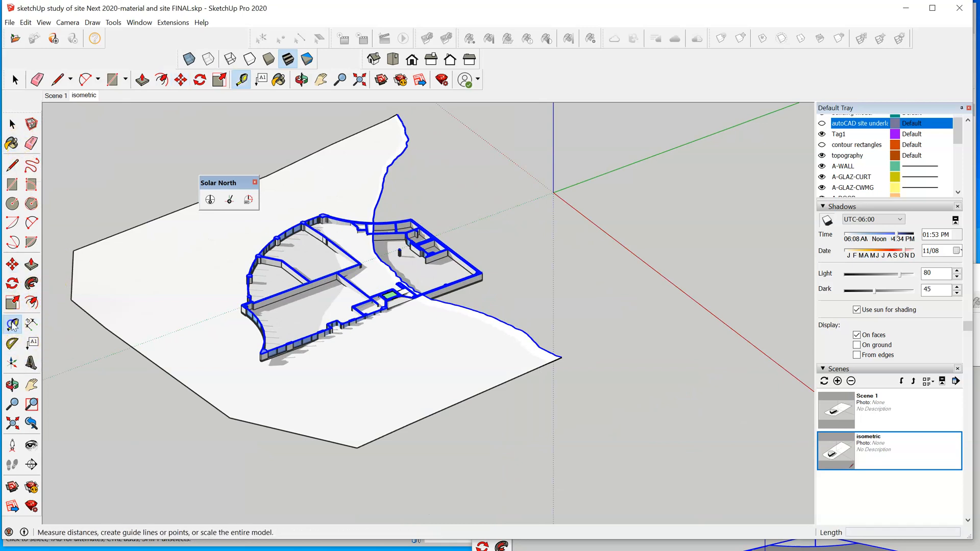
scroll(449, 255, "up", 2)
left_click(459, 257)
scroll(458, 247, "up", 4)
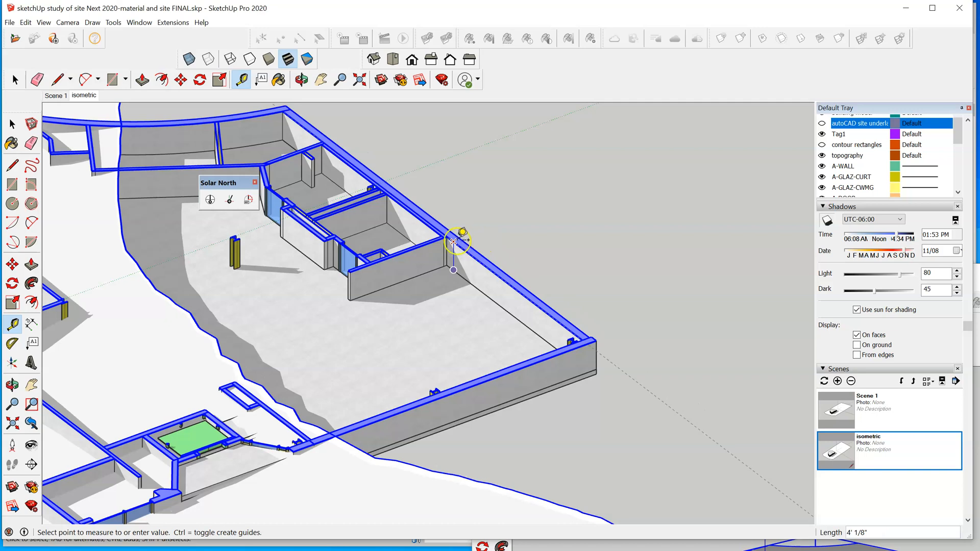
left_click(458, 239)
left_click(13, 123)
scroll(564, 230, "down", 8)
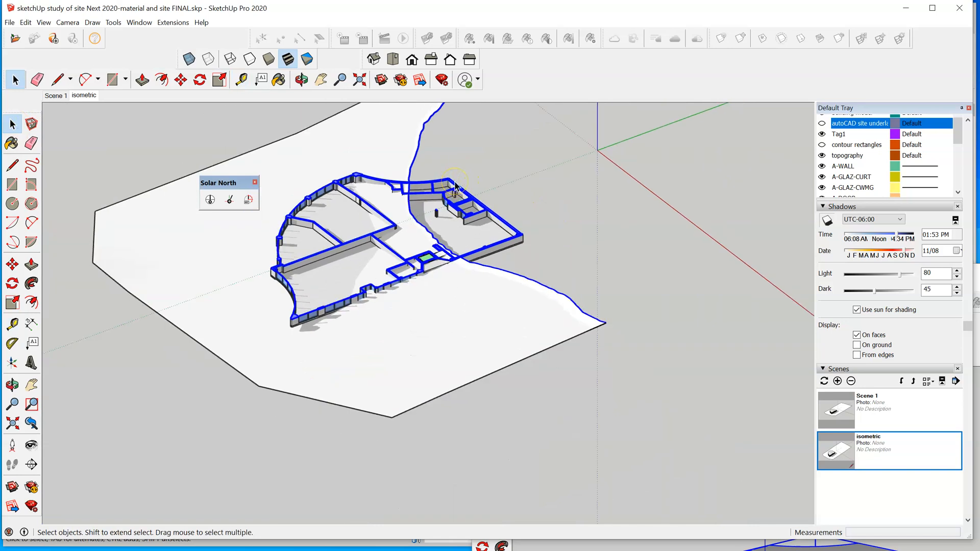
Move the section plane down along the blue axis by 1/8"
scroll(455, 186, "down", 3)
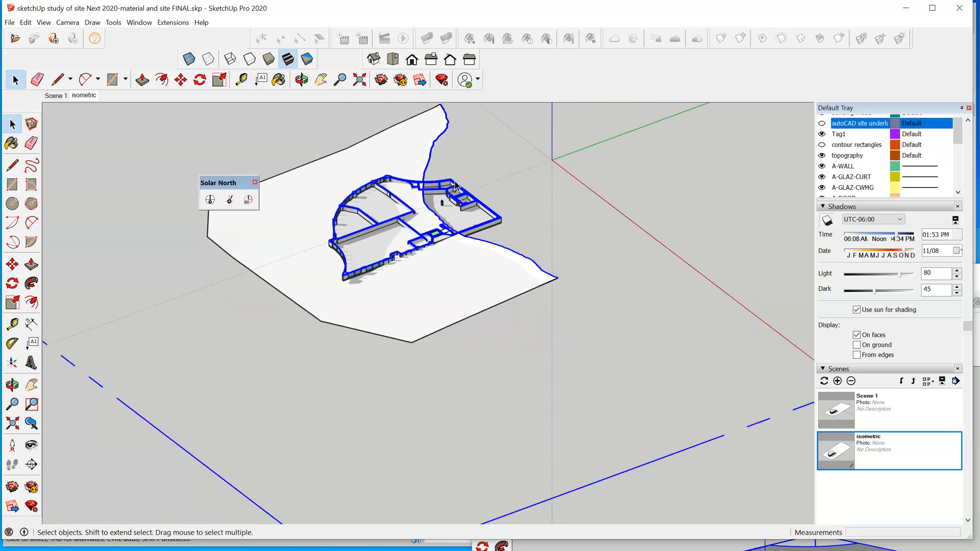
scroll(127, 115, "down", 3)
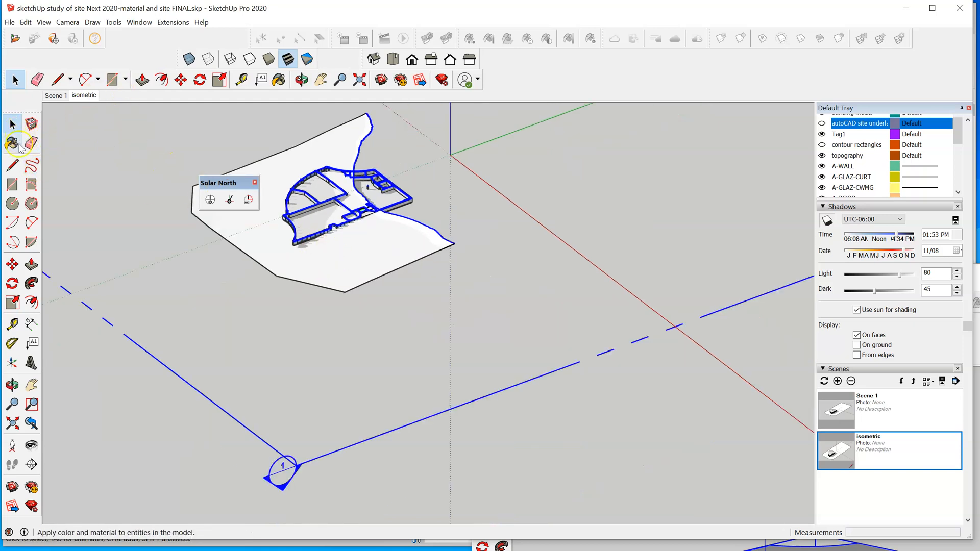
left_click(13, 264)
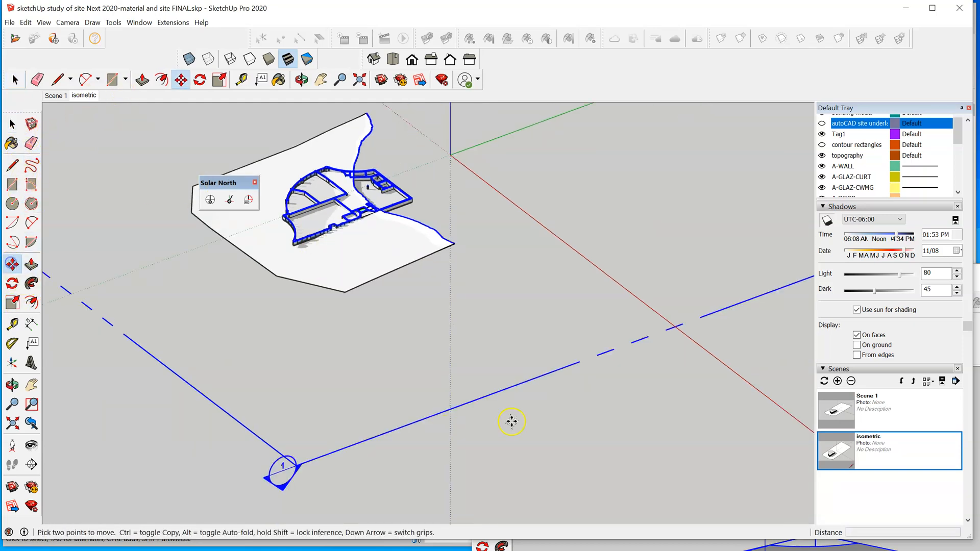
left_click(507, 420)
type("1/8")
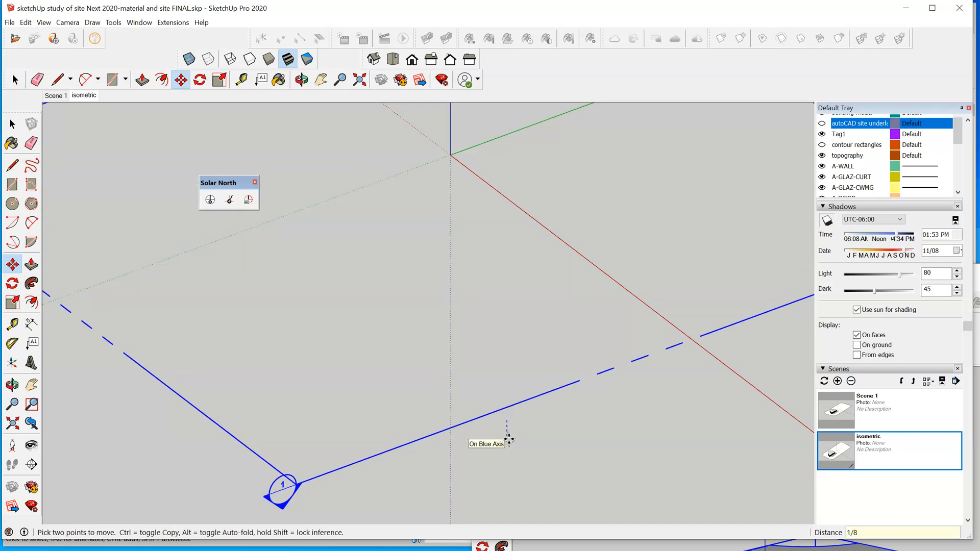
key("Return")
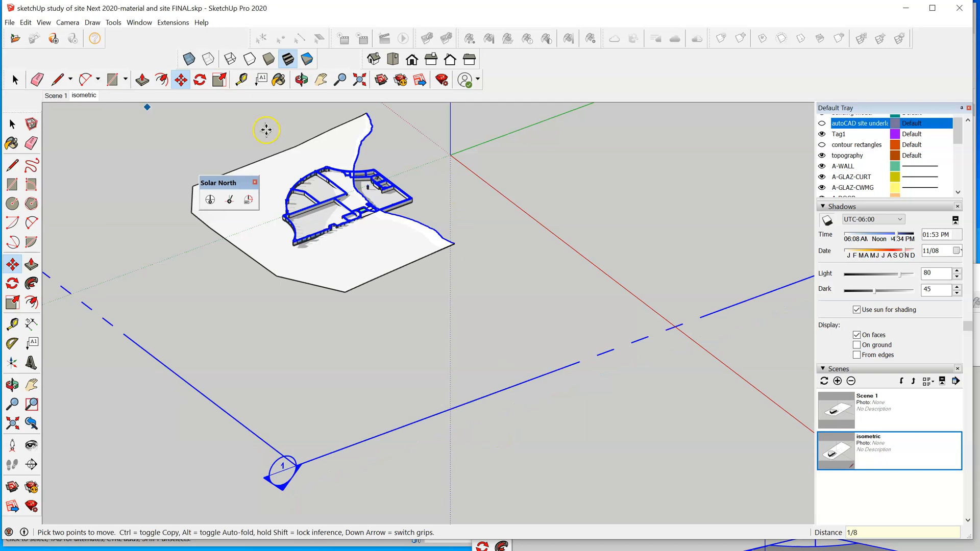
Check the height from the floor to the adjusted section cut at the outer wall
left_click(12, 324)
scroll(389, 164, "up", 6)
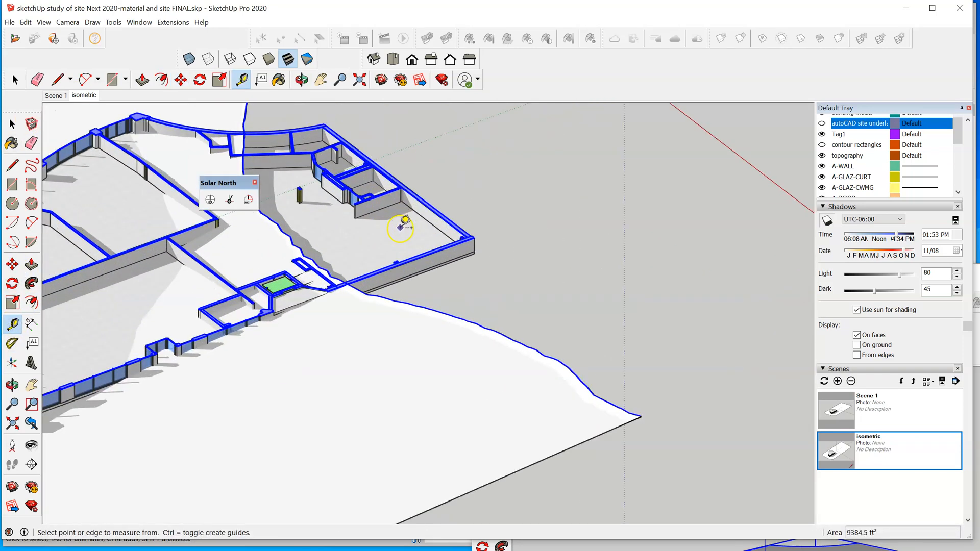
scroll(401, 227, "up", 1)
left_click(428, 218)
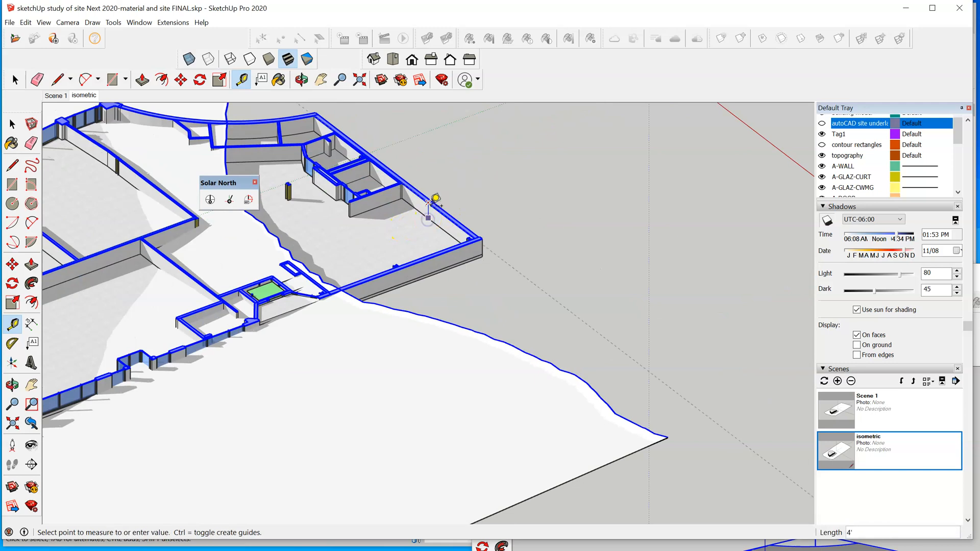
key("Escape")
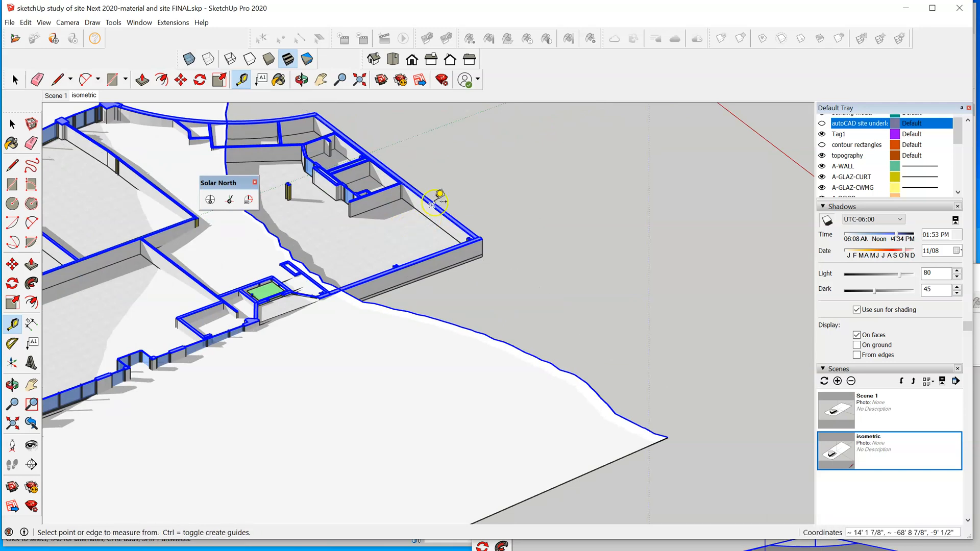
scroll(433, 204, "down", 3)
scroll(503, 228, "down", 2)
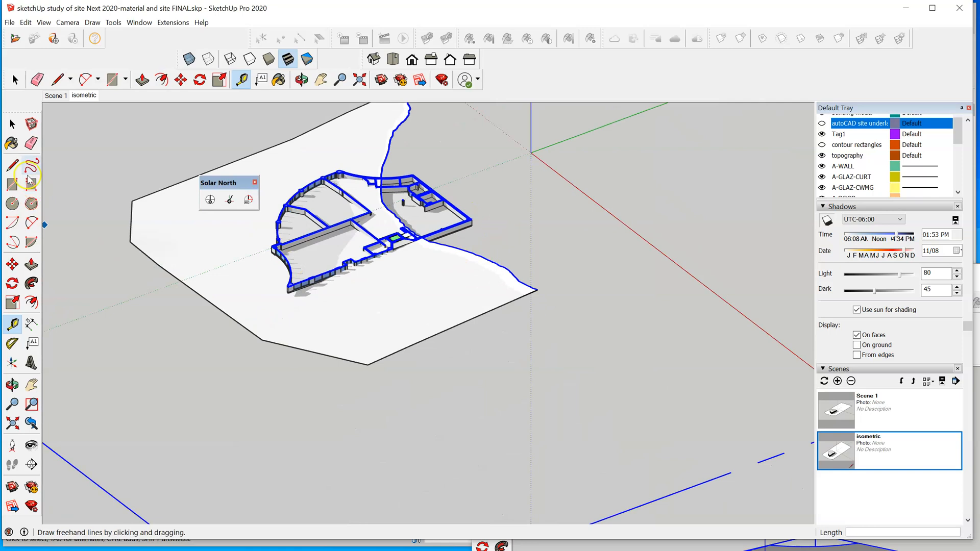
left_click(12, 124)
Add a scene showing the cut building and the whole section plane, saving the style changes as a new style
scroll(415, 262, "down", 2)
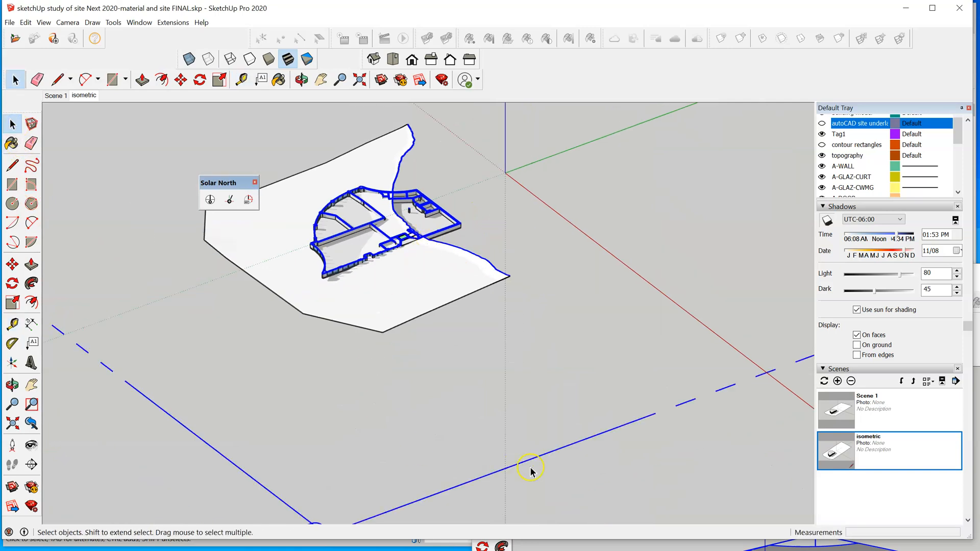
left_click(357, 86)
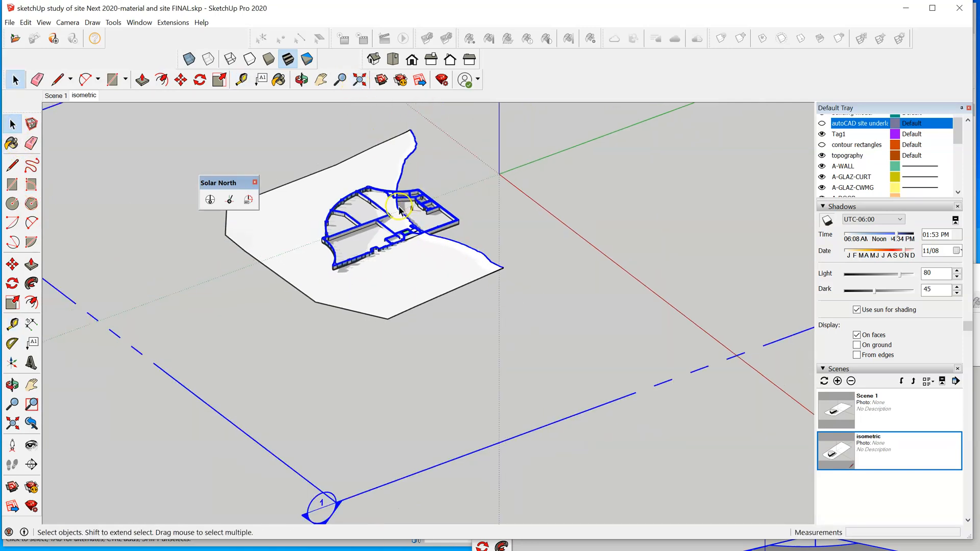
left_click(837, 380)
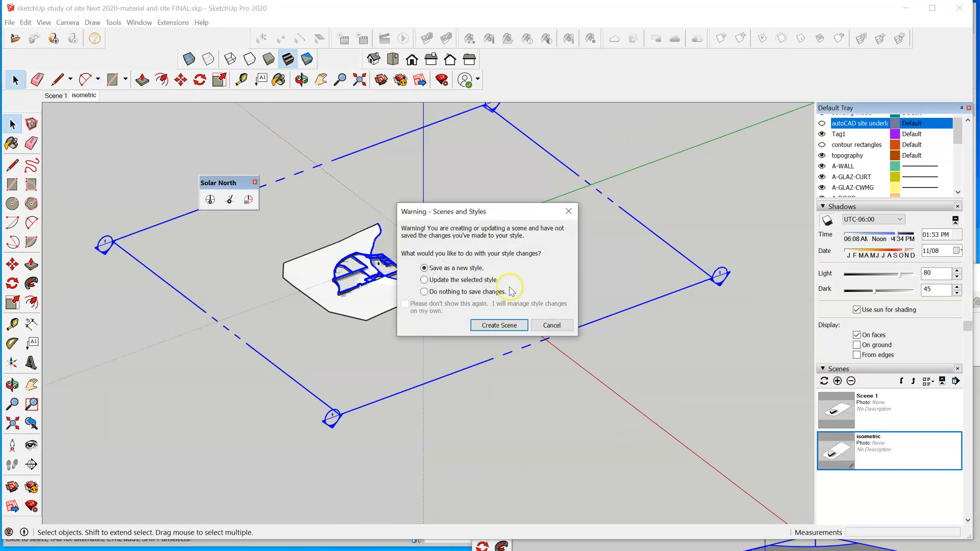
left_click(490, 326)
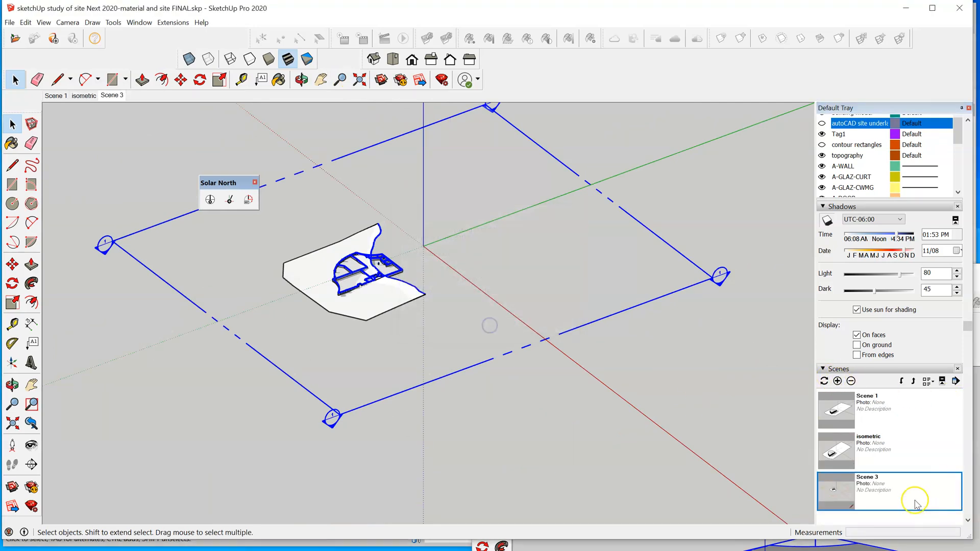
Rename the new section scene "floor plan 1 iso" and update it
right_click(869, 484)
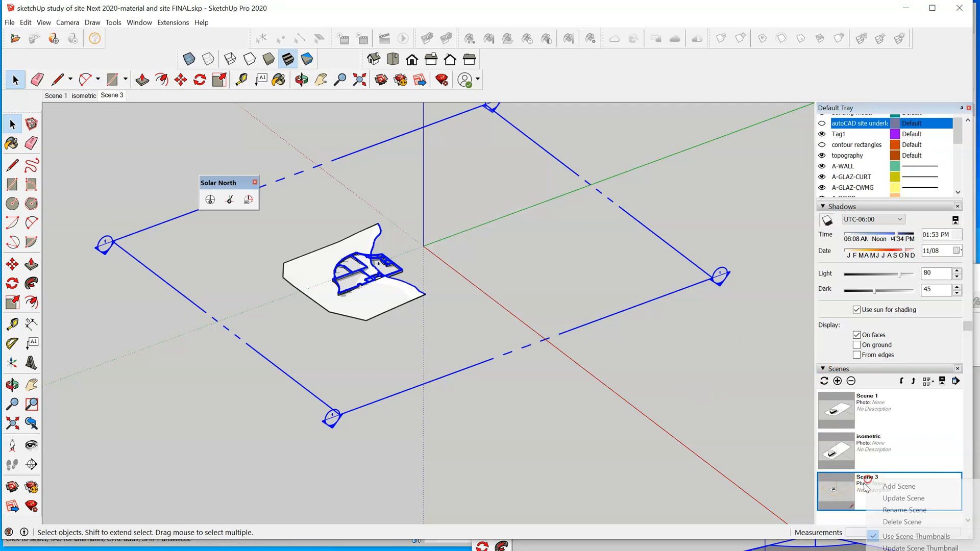
left_click(933, 511)
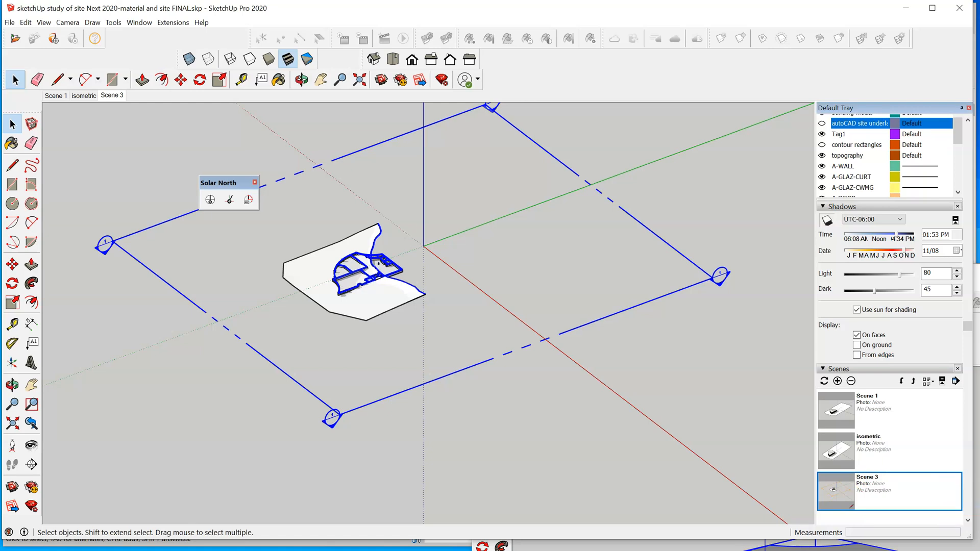
key("Return")
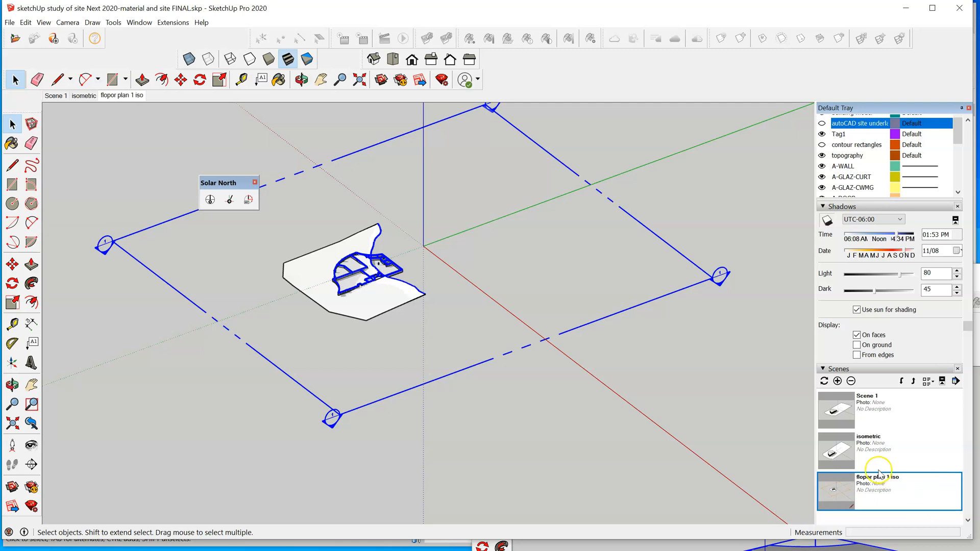
right_click(873, 488)
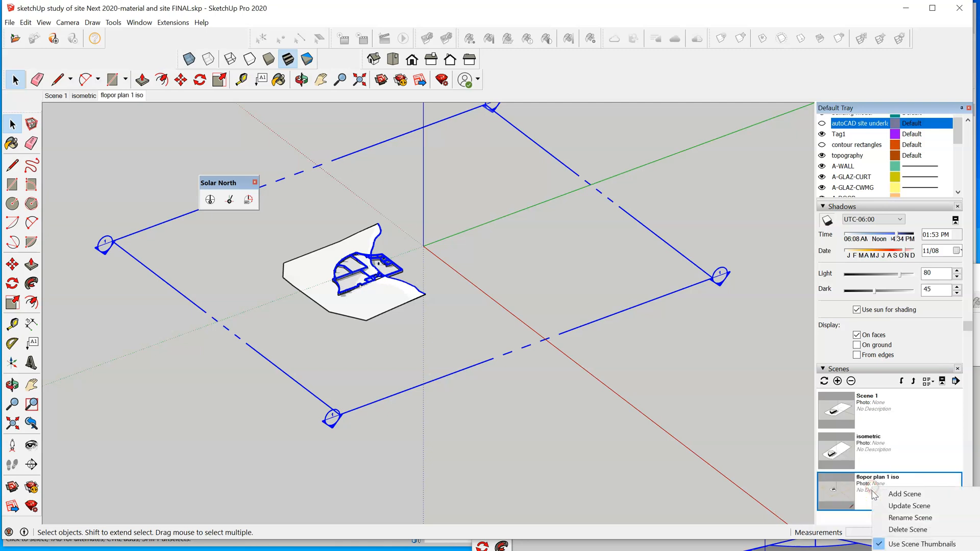
left_click(912, 507)
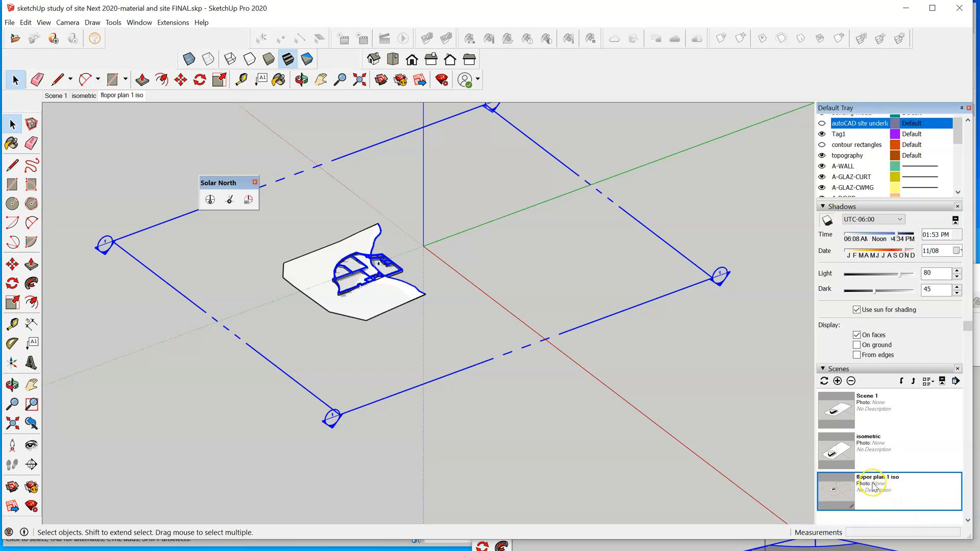
scroll(880, 503, "down", 3)
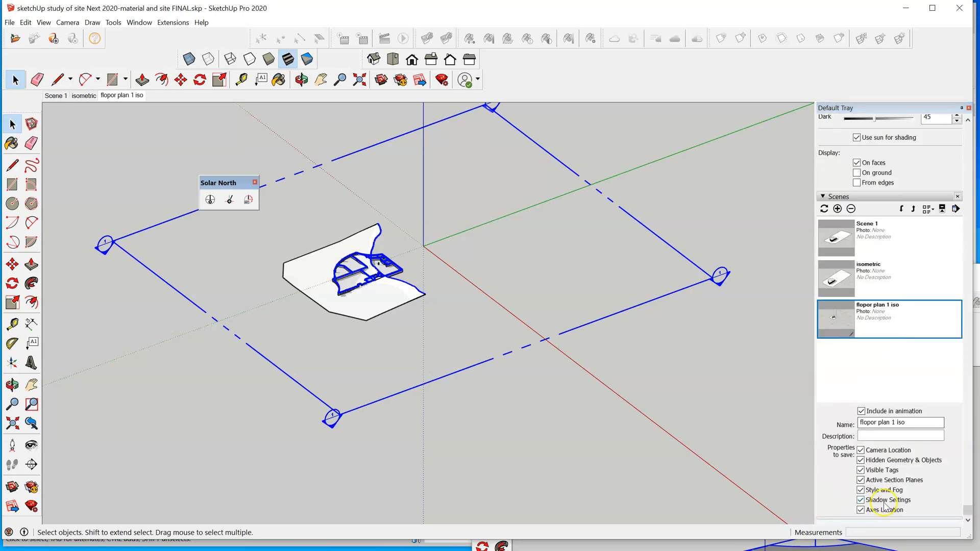
left_click(866, 423)
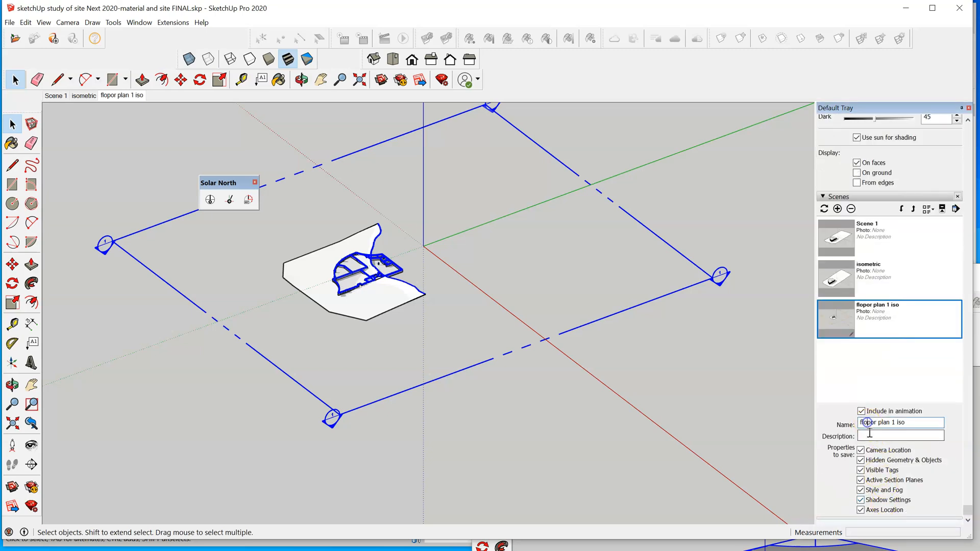
key("BackSpace")
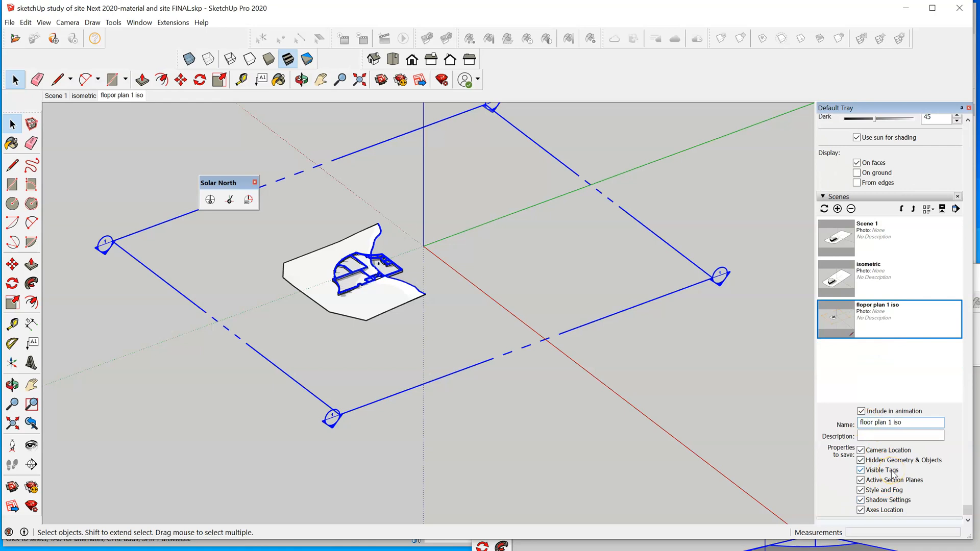
key("Return")
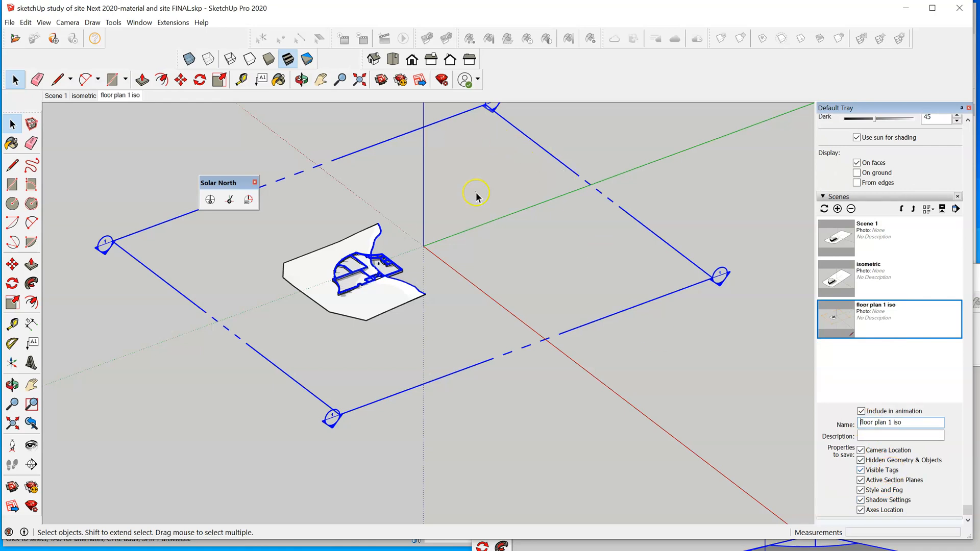
Align the view to the section plane to look straight down on the floor plan cut
right_click(387, 140)
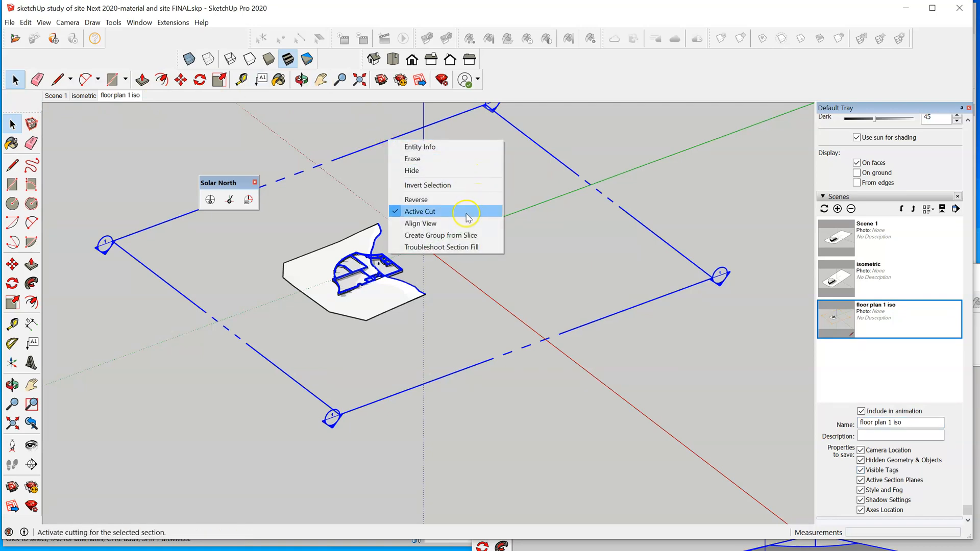
left_click(456, 225)
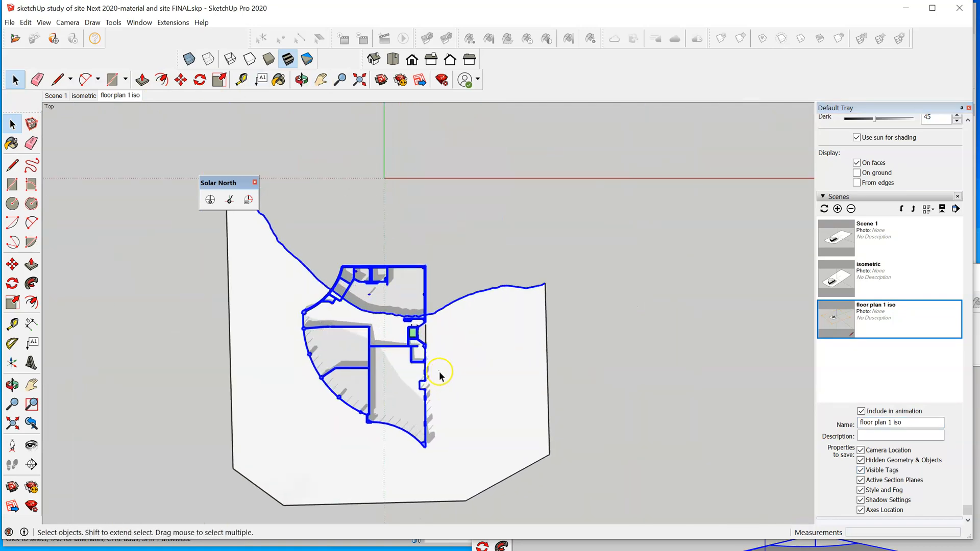
Add a scene of the straight-down floor plan cut and name it "floor plan 1"
scroll(398, 363, "up", 3)
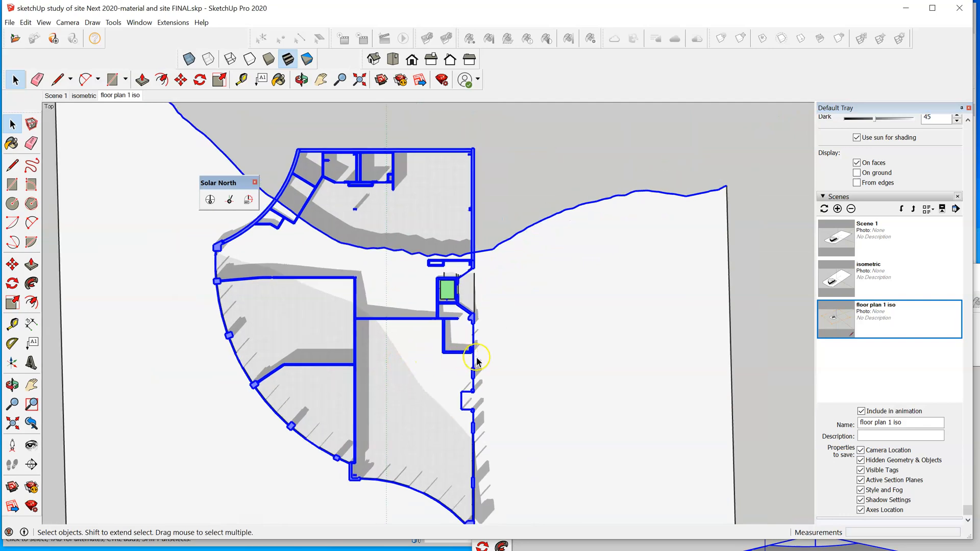
scroll(616, 323, "down", 1)
scroll(629, 314, "down", 2)
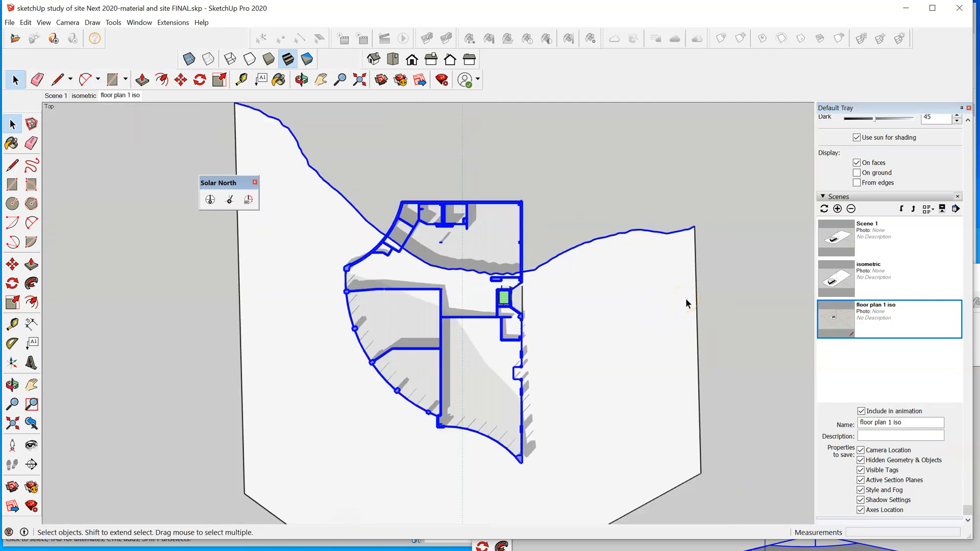
left_click(833, 323)
left_click(838, 208)
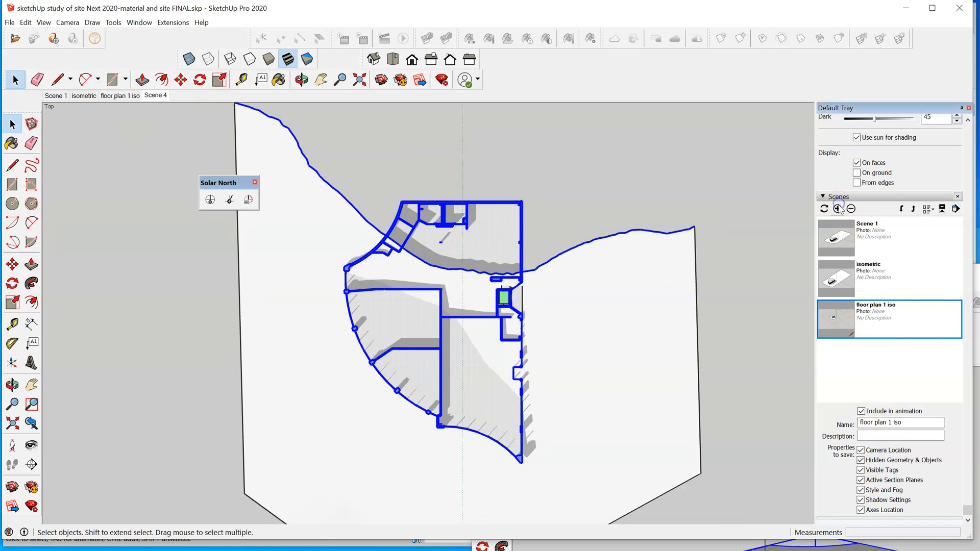
left_click_drag(893, 424, 800, 424)
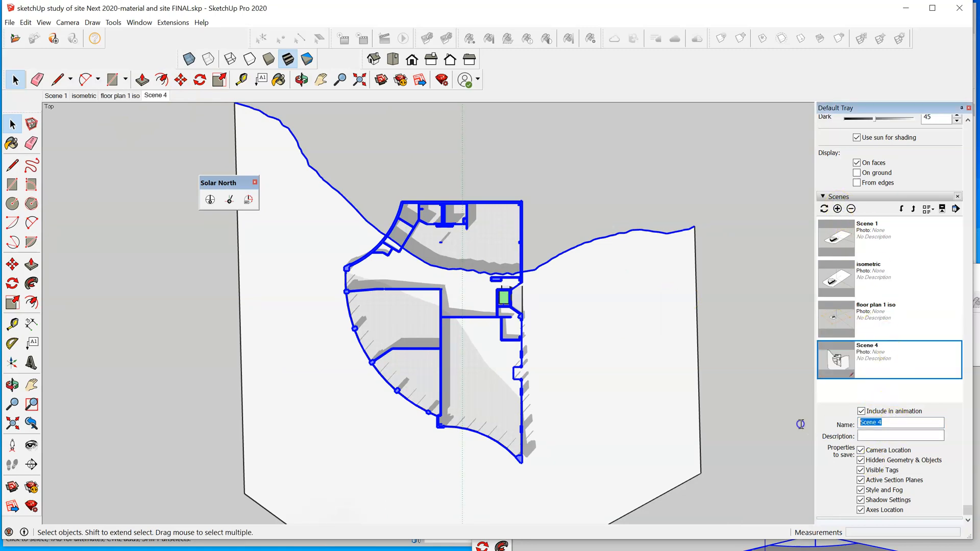
type("floor plan 1")
key("Return")
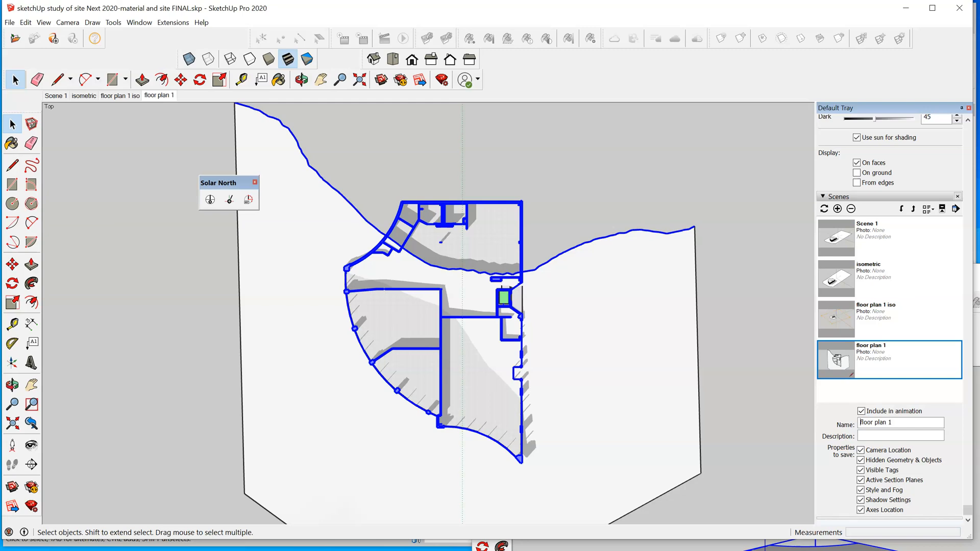
Turn to an angled view of the cut building and select the section plane
middle_click_drag(809, 313, 443, 99)
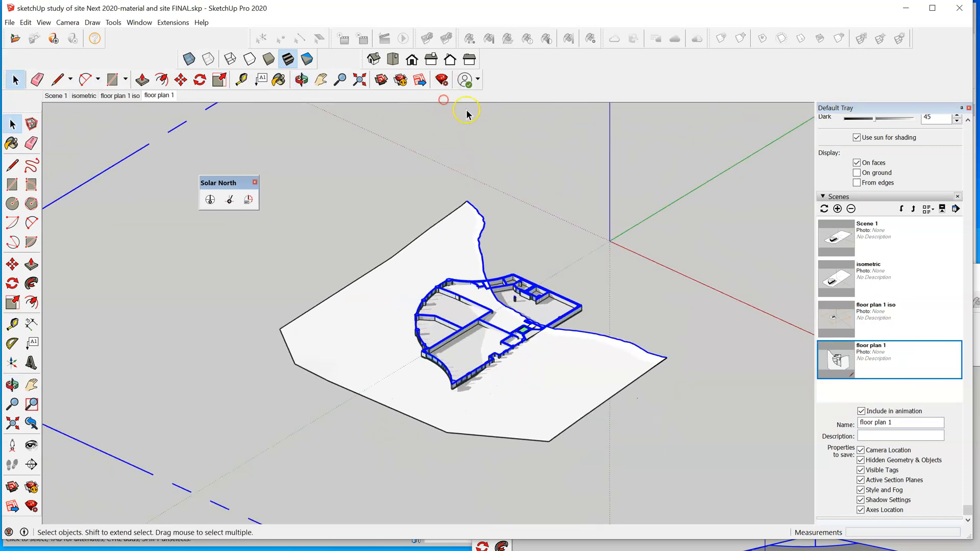
scroll(469, 192, "down", 6)
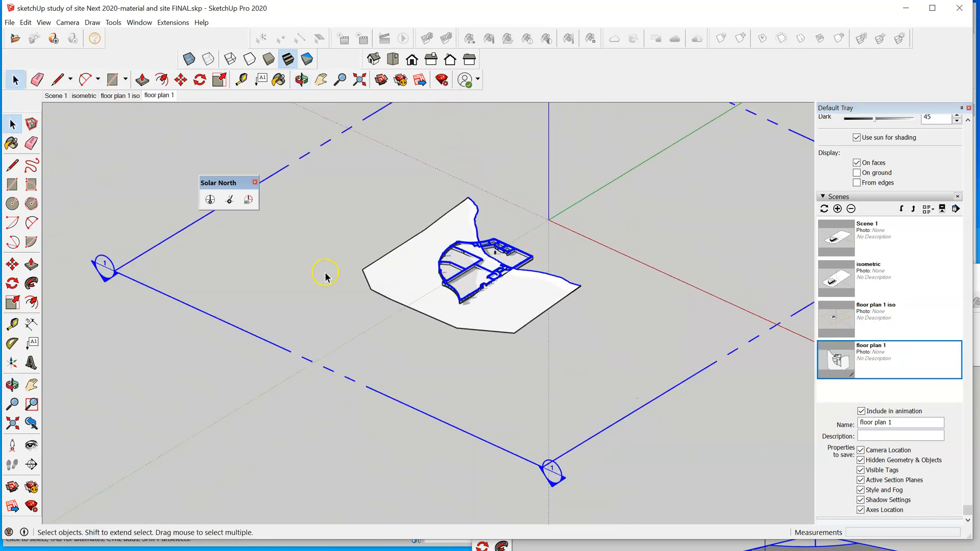
left_click(102, 127)
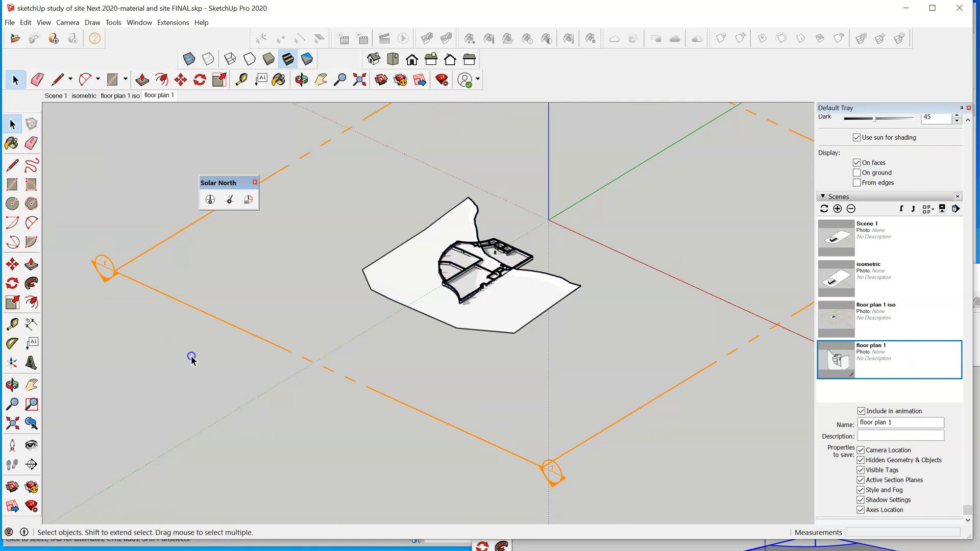
left_click(236, 326)
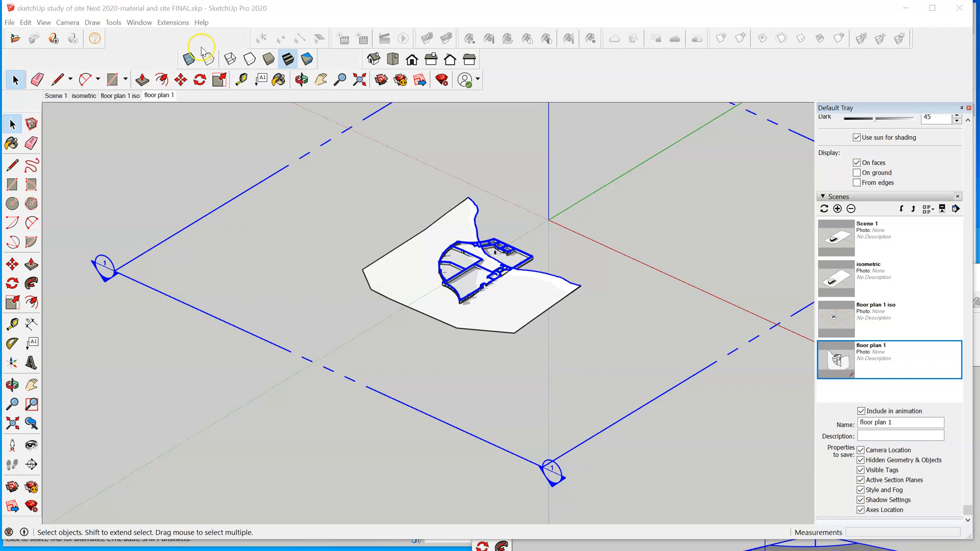
Switch to Revit and open the East elevation without saving the project to examine the building's level heights
left_click(323, 8)
left_click_drag(322, 8, 455, 184)
left_click(444, 136)
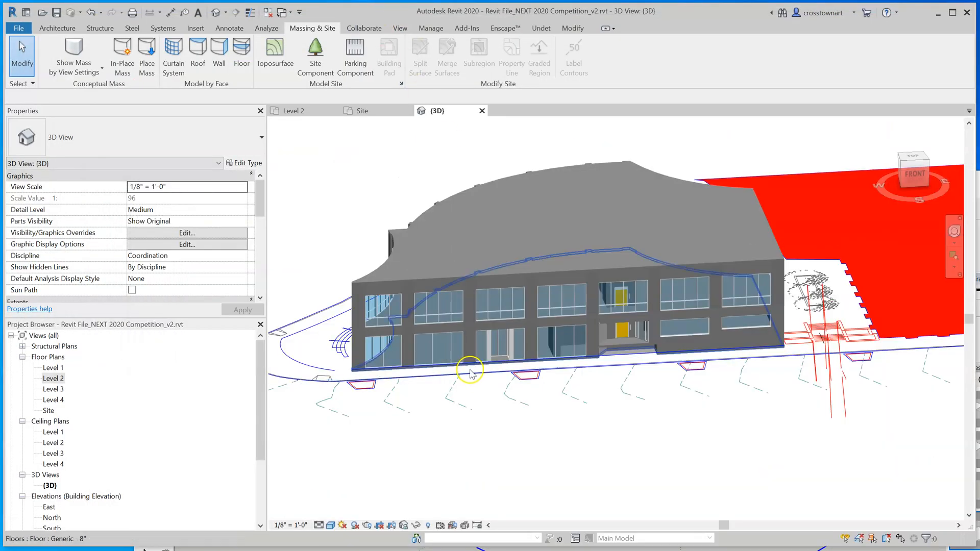
left_click_drag(261, 438, 264, 470)
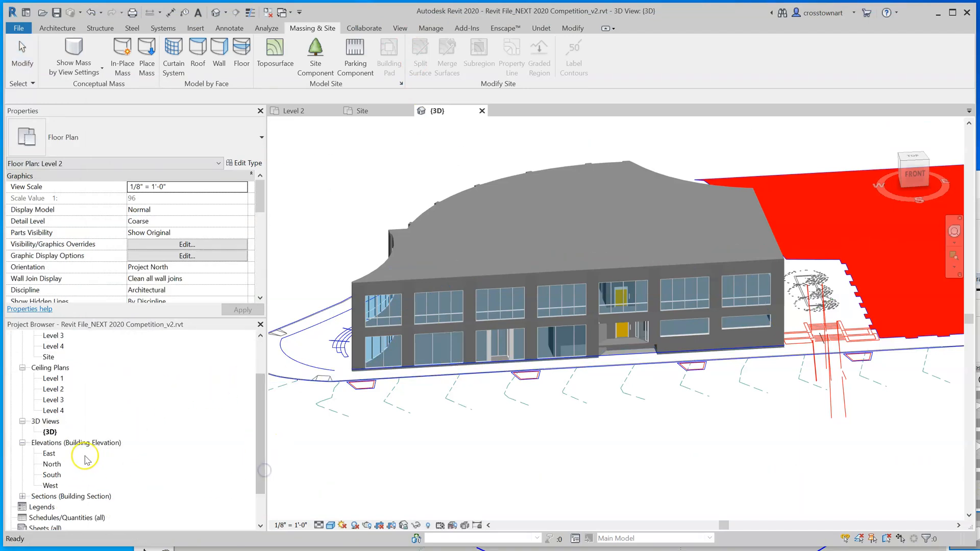
double_click(50, 454)
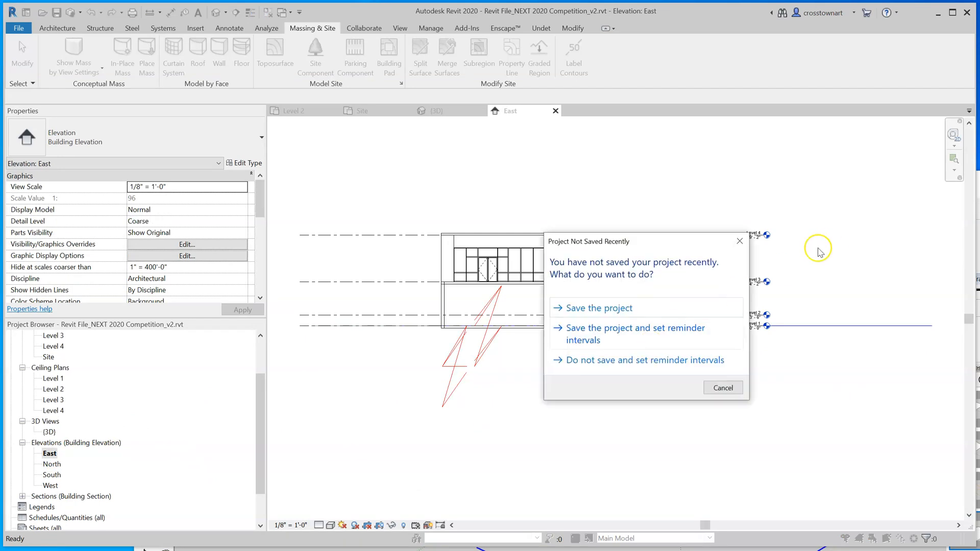
left_click(722, 387)
scroll(730, 226, "up", 3)
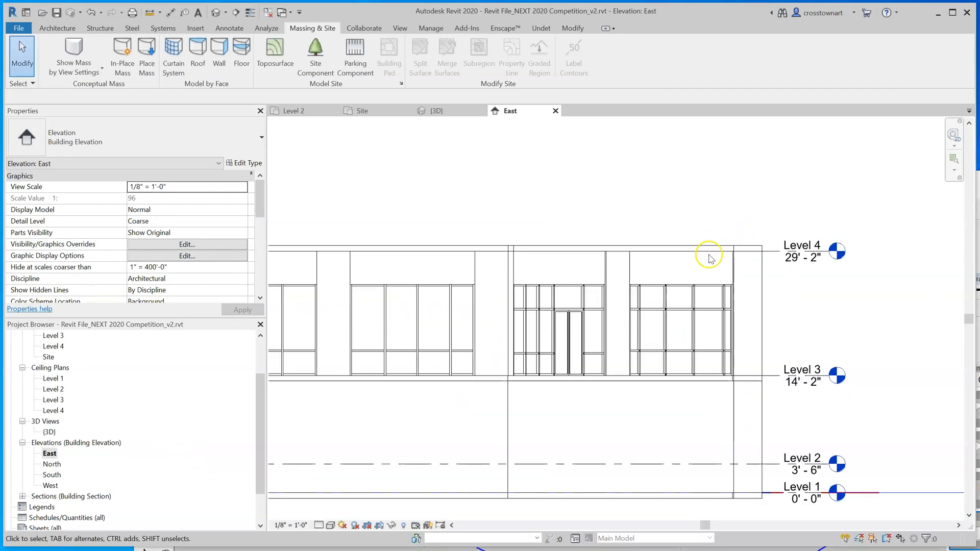
scroll(706, 256, "up", 1)
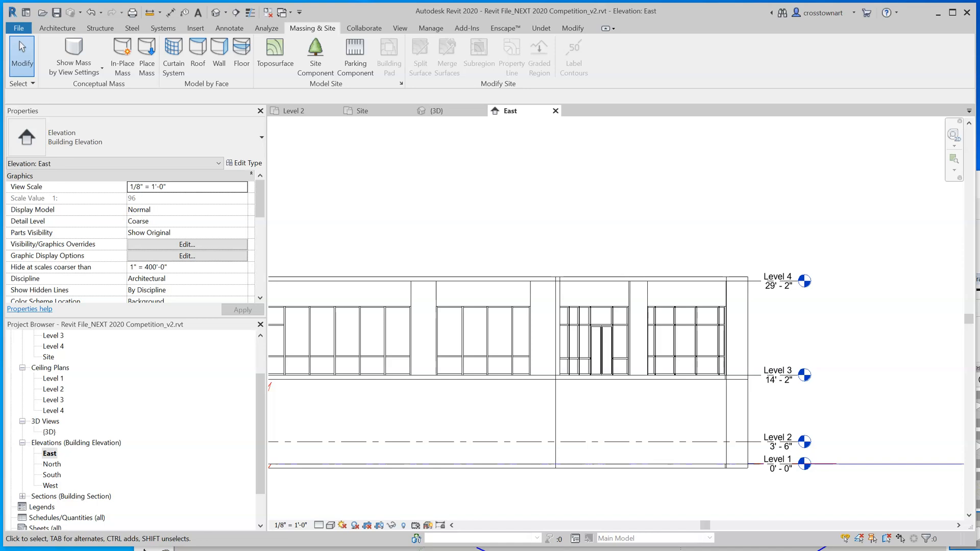
Switch back to SketchUp and copy the section plane 14'2" straight up along the blue axis
key("alt+Tab")
left_click_drag(700, 180, 566, 11)
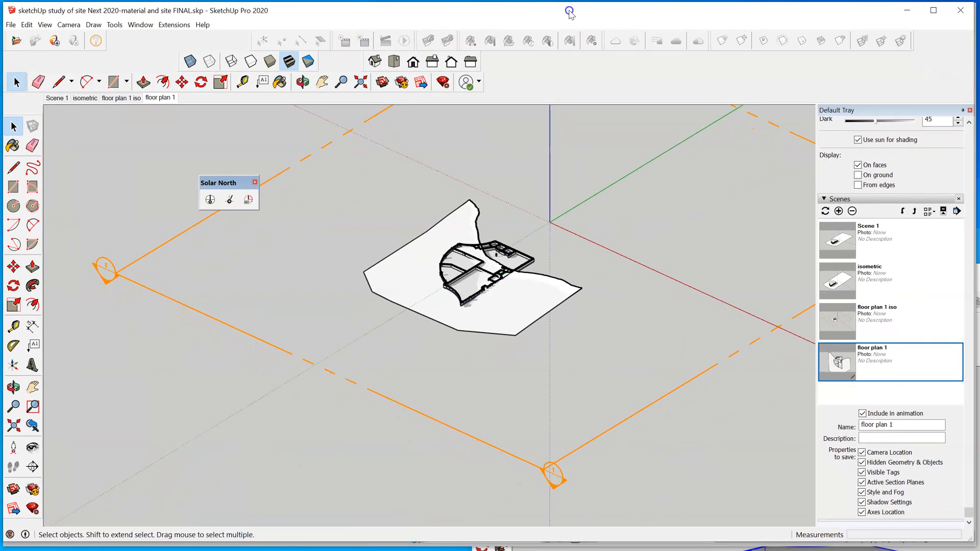
scroll(225, 431, "down", 3)
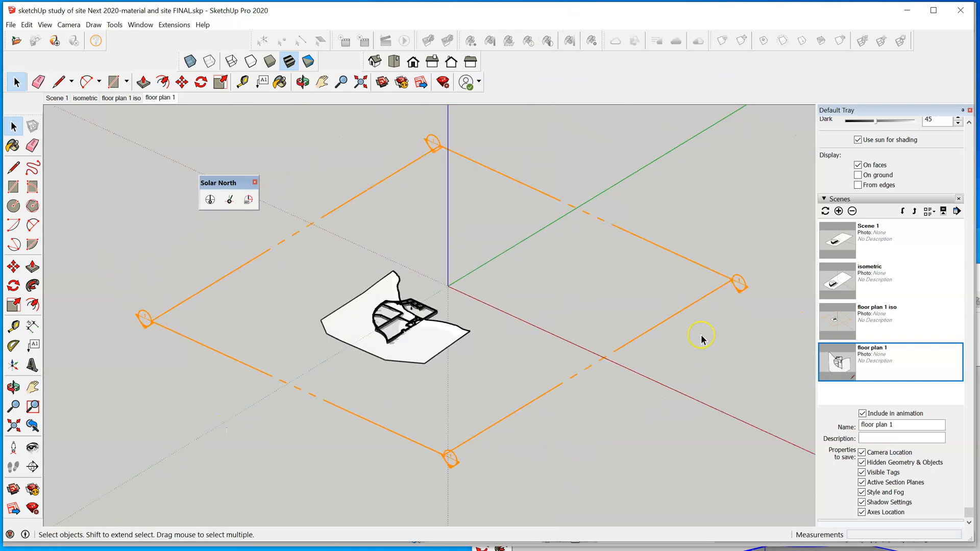
left_click(671, 316)
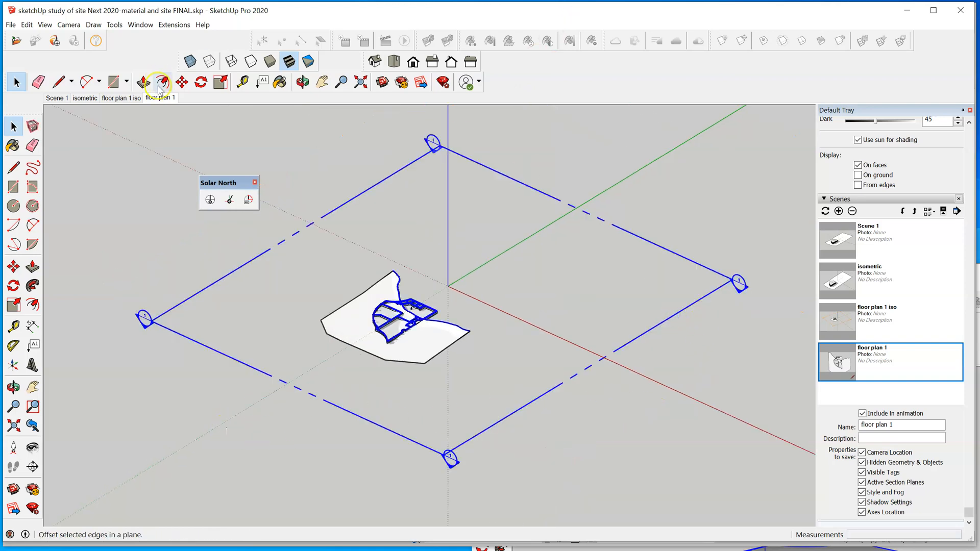
left_click(181, 81)
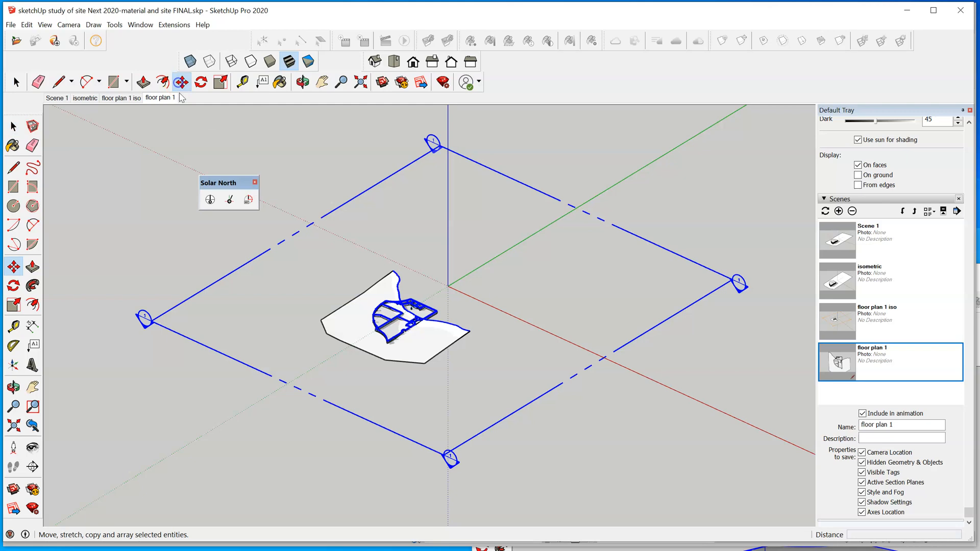
left_click(189, 230)
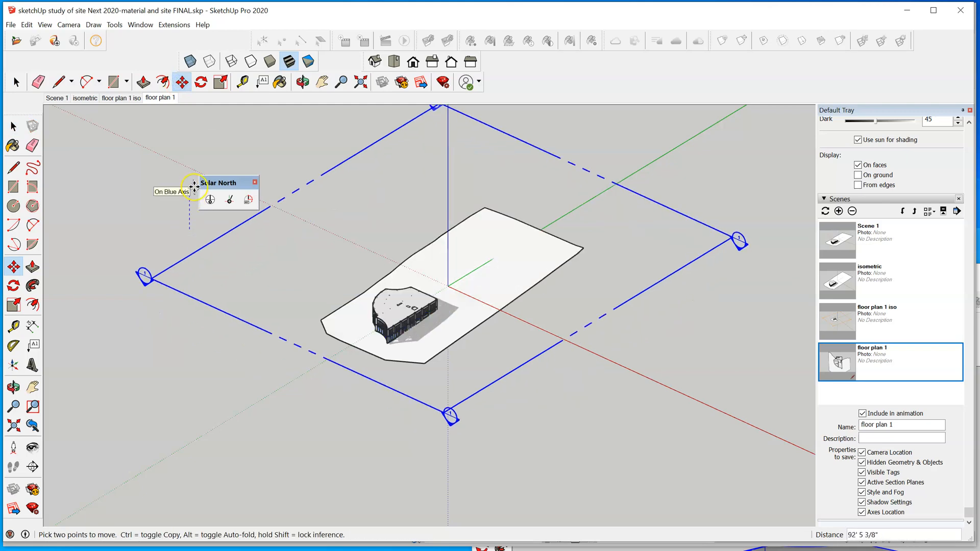
key("ctrl")
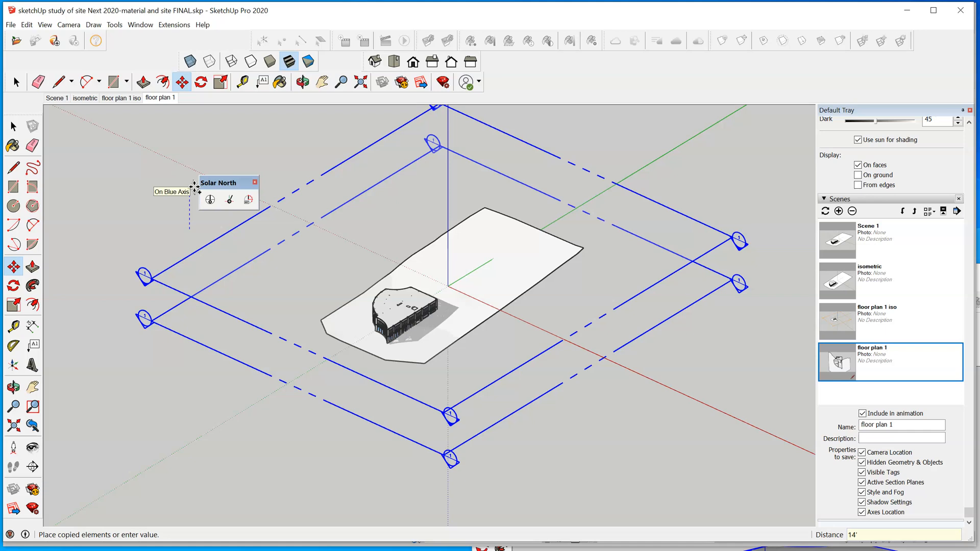
key("Return")
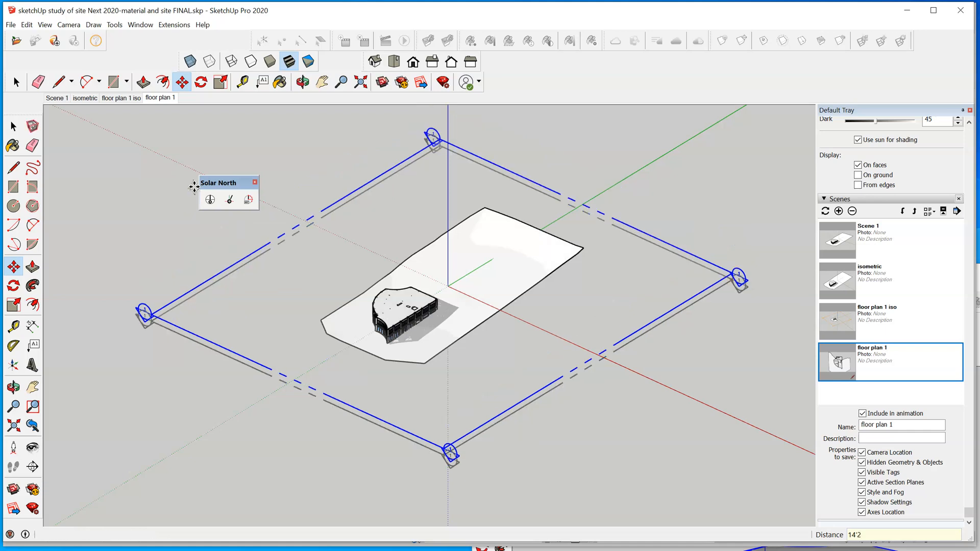
Make the upper section plane copy the active cut
scroll(414, 230, "up", 5)
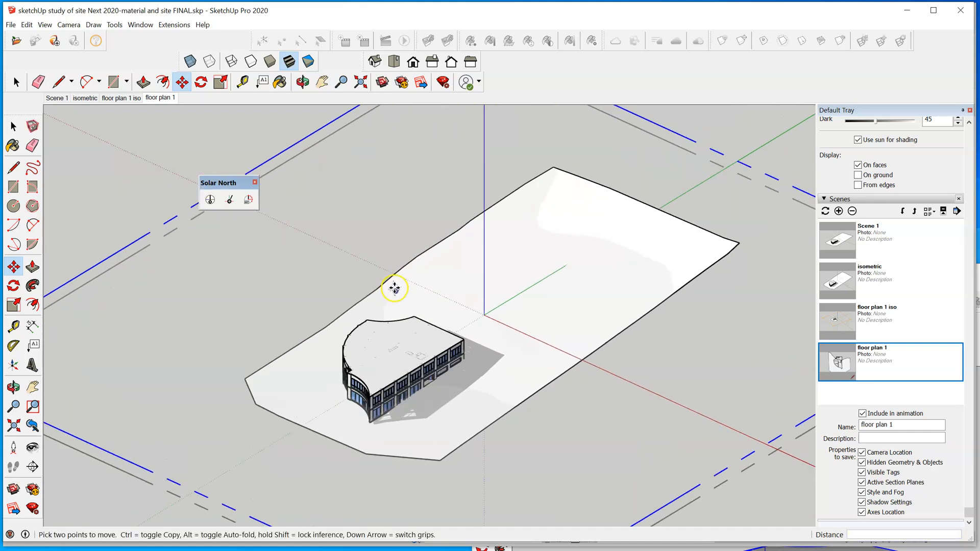
scroll(463, 273, "down", 3)
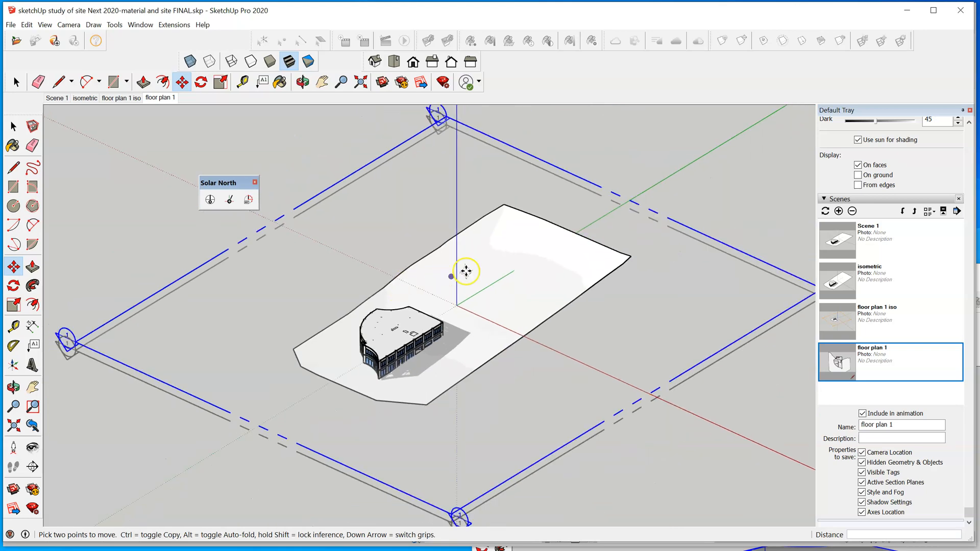
left_click(16, 82)
left_click(144, 212)
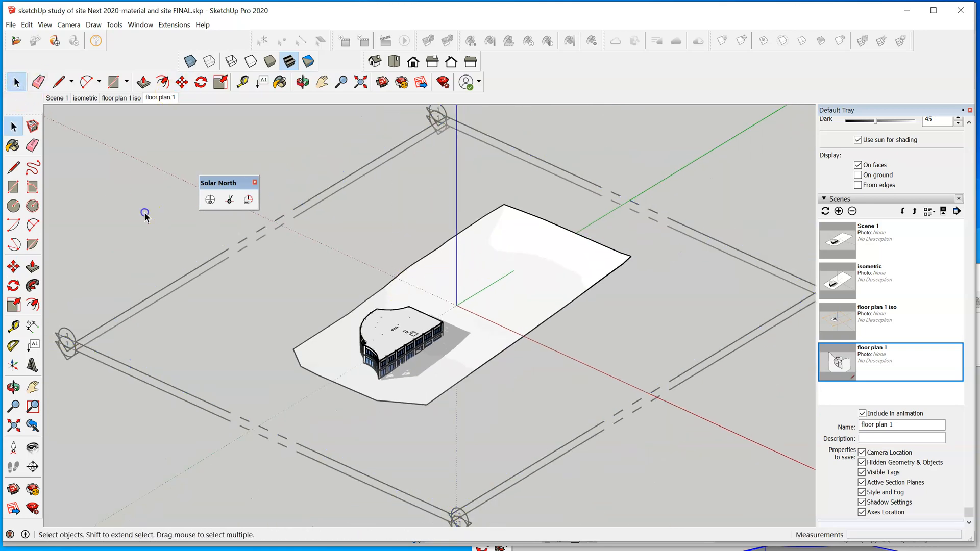
right_click(218, 255)
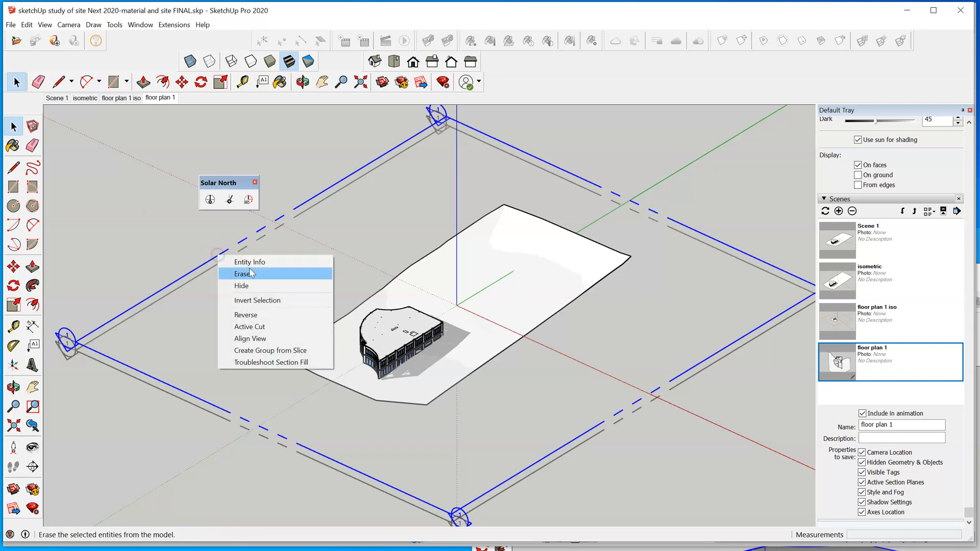
left_click(276, 326)
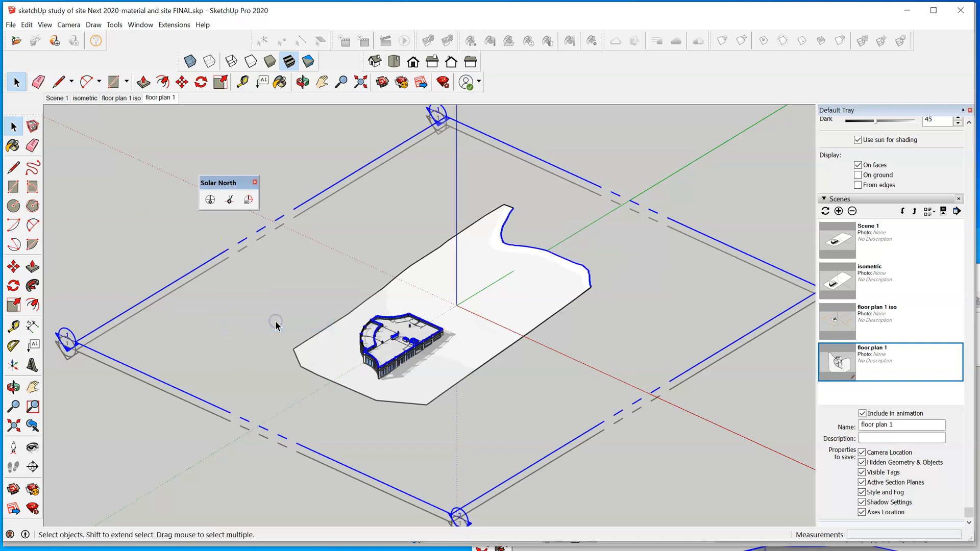
Check the height from the upper floor to the new section cut at the corner wall
scroll(422, 272, "up", 10)
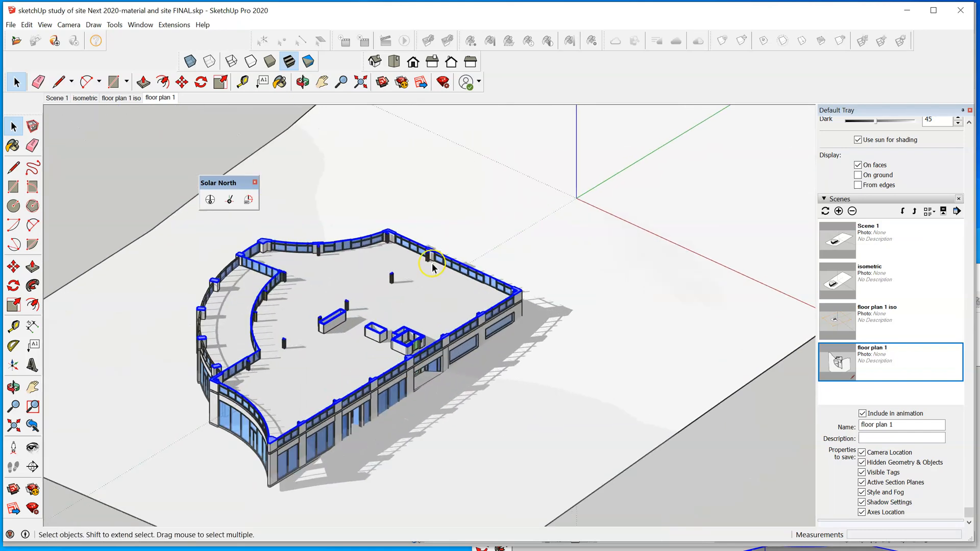
scroll(423, 326, "down", 3)
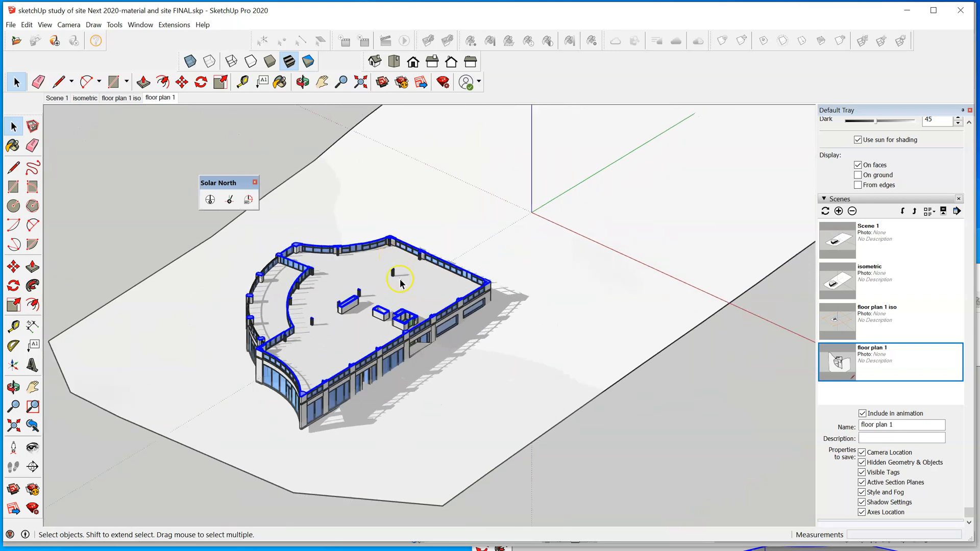
scroll(412, 271, "up", 5)
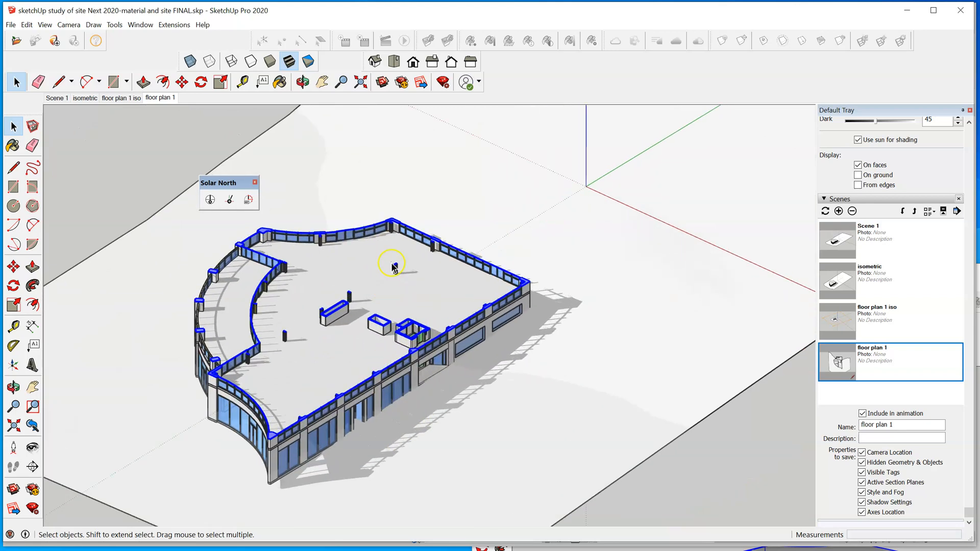
scroll(407, 223, "up", 3)
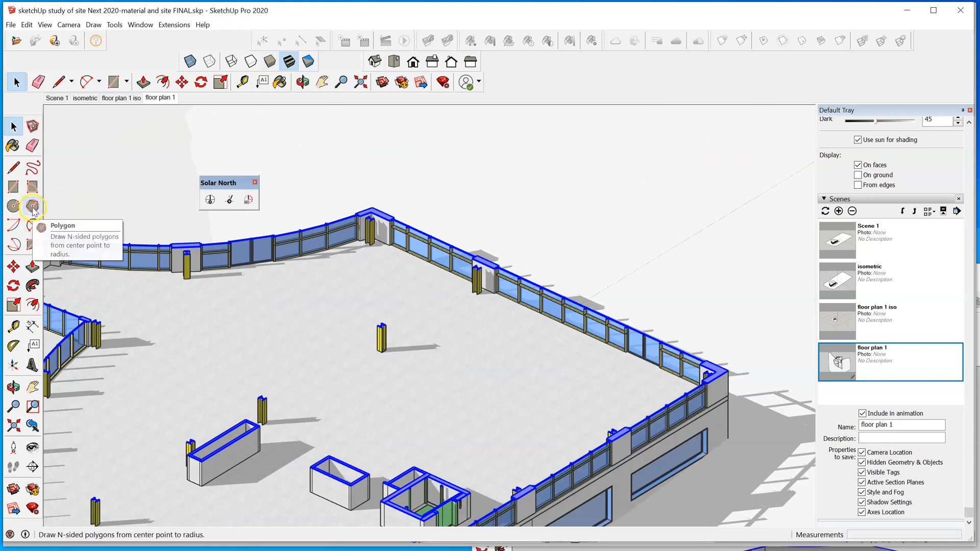
left_click(14, 325)
scroll(379, 232, "up", 4)
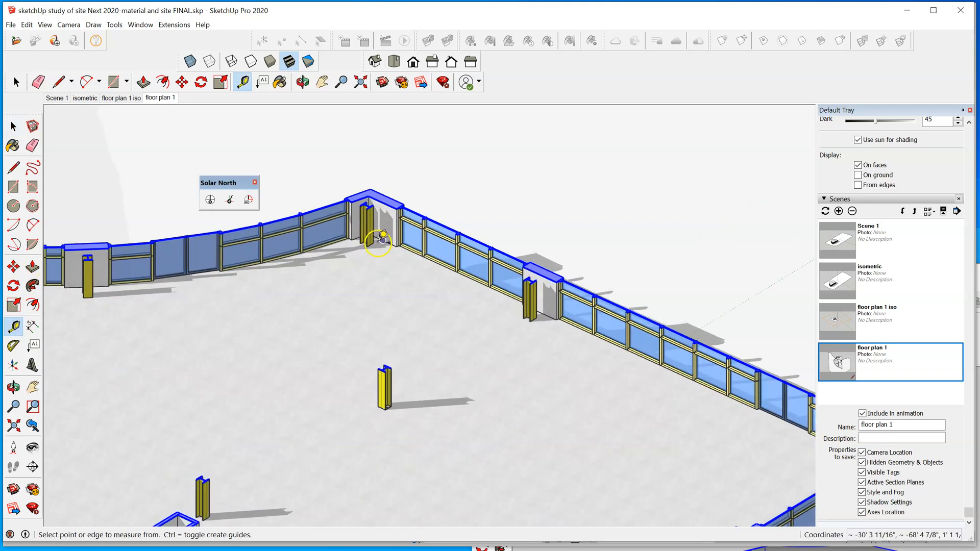
left_click(390, 233)
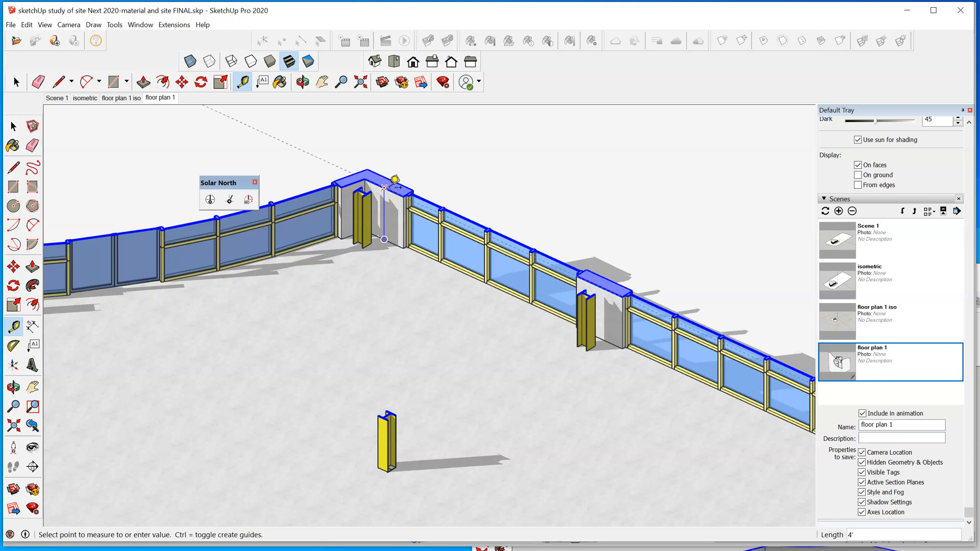
left_click(16, 81)
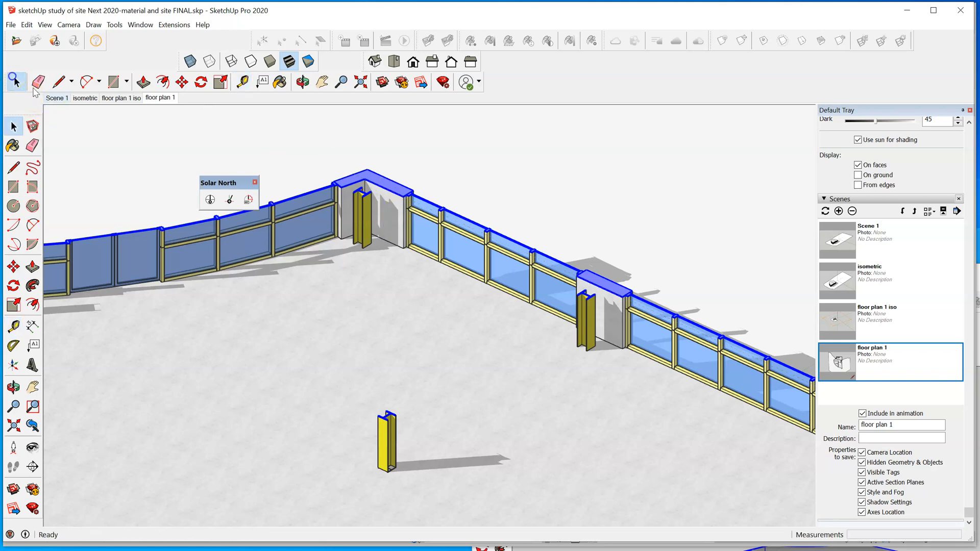
scroll(541, 413, "down", 2)
scroll(541, 234, "down", 3)
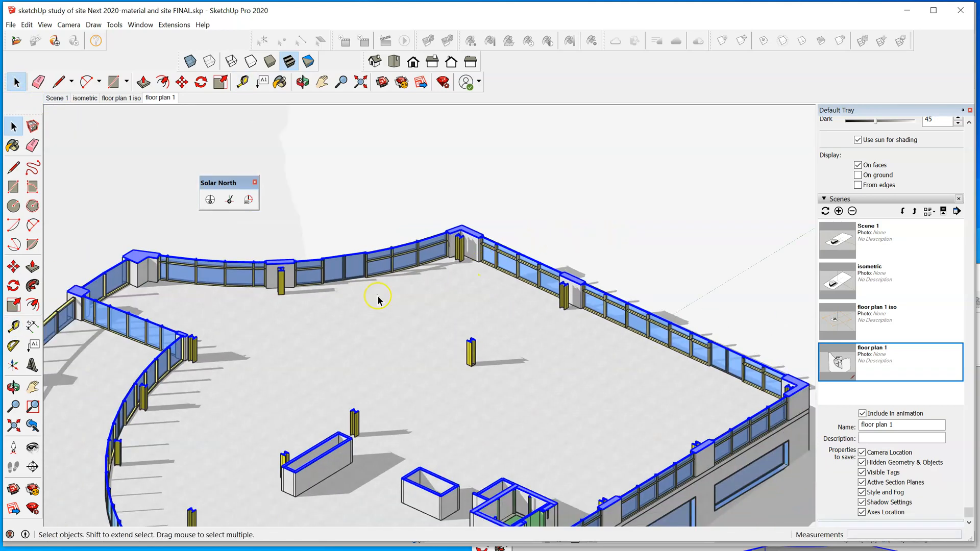
scroll(485, 311, "down", 2)
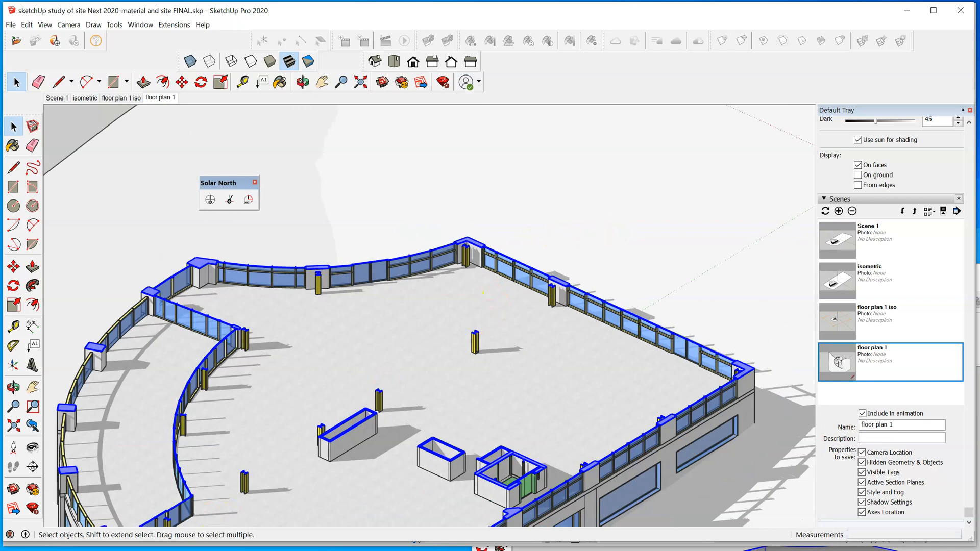